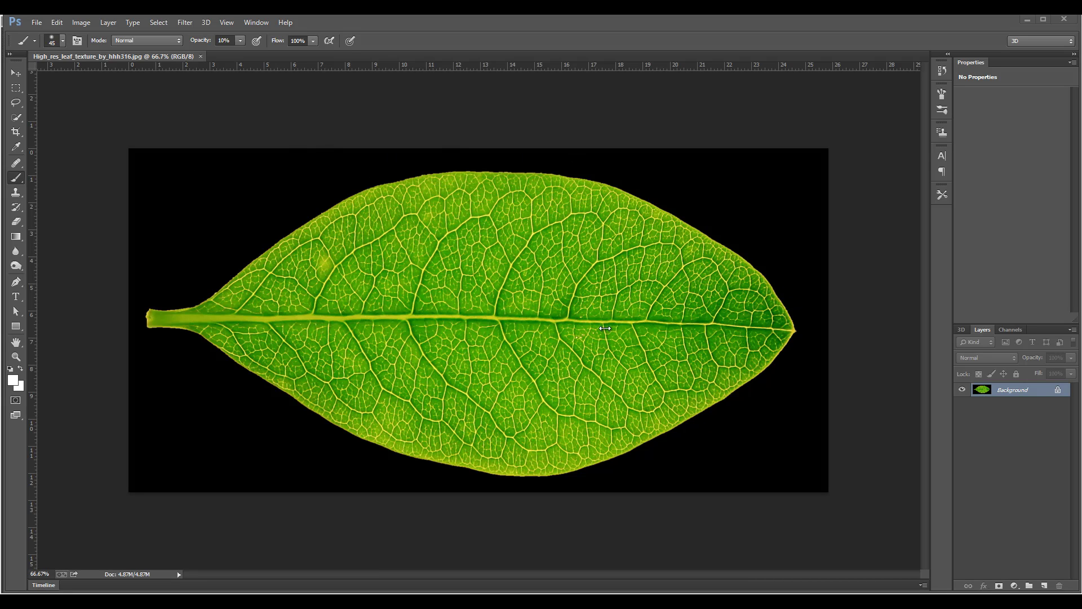
Check the Channels panel, return to Layers, and switch to the Essentials workspace.
click(1012, 331)
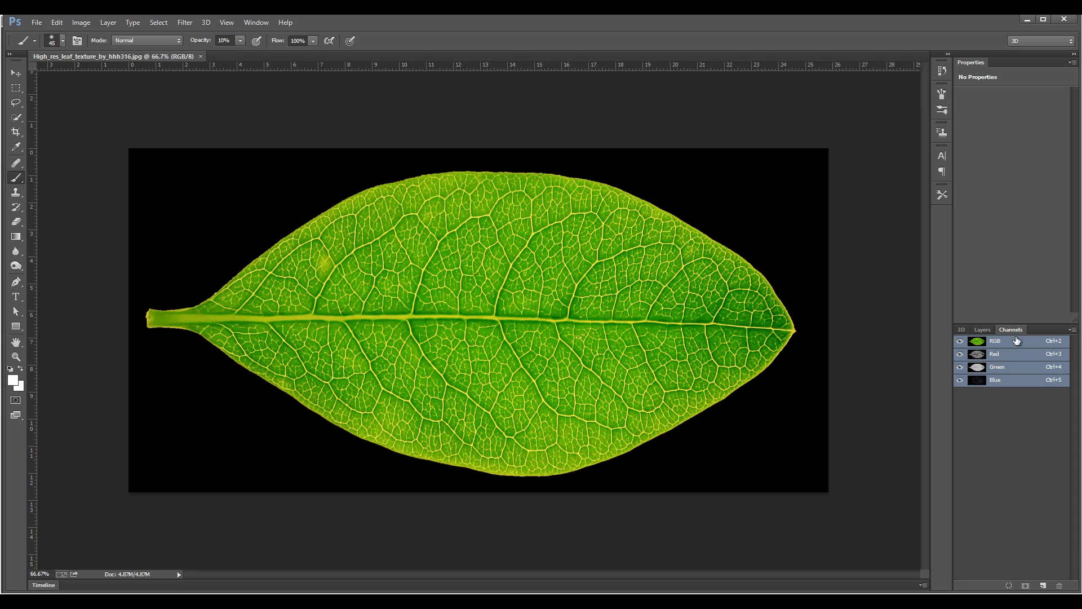
click(984, 332)
click(1056, 36)
click(1040, 51)
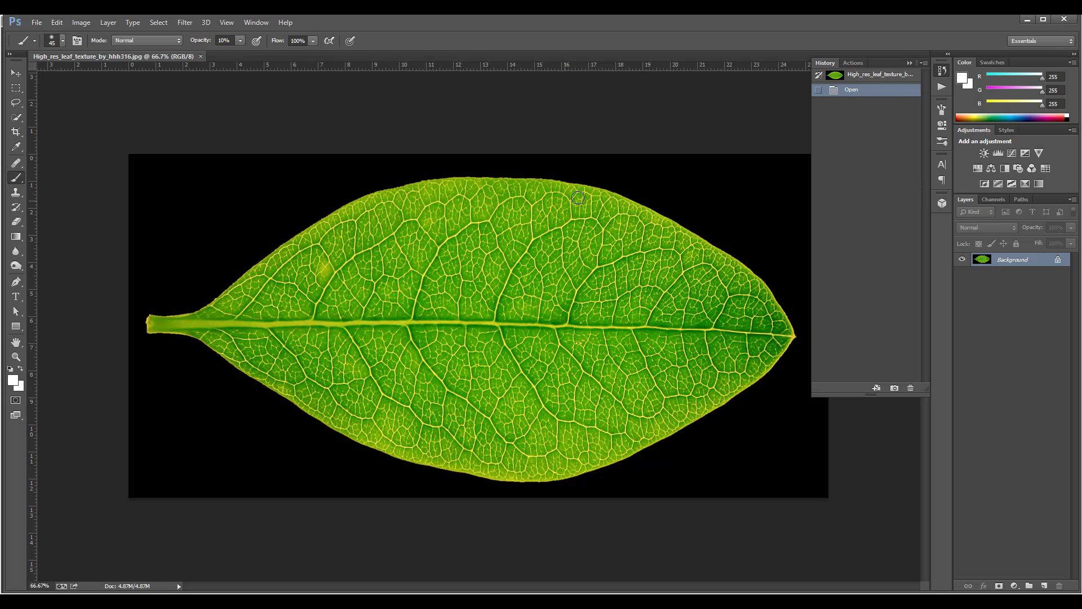
Collapse the History panel and select the black background with Color Range.
click(939, 70)
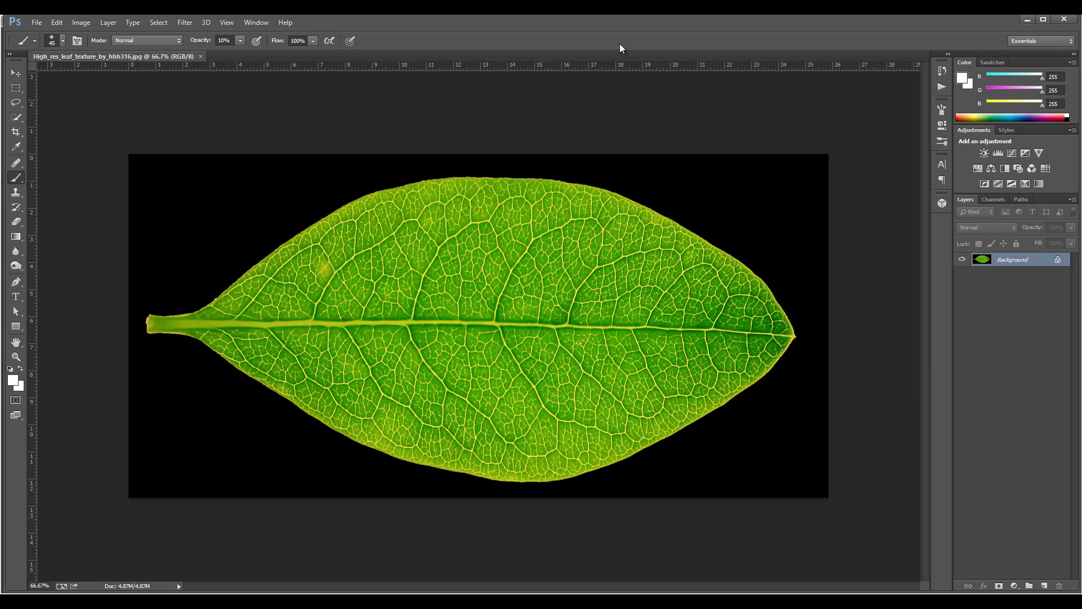
click(158, 22)
click(226, 130)
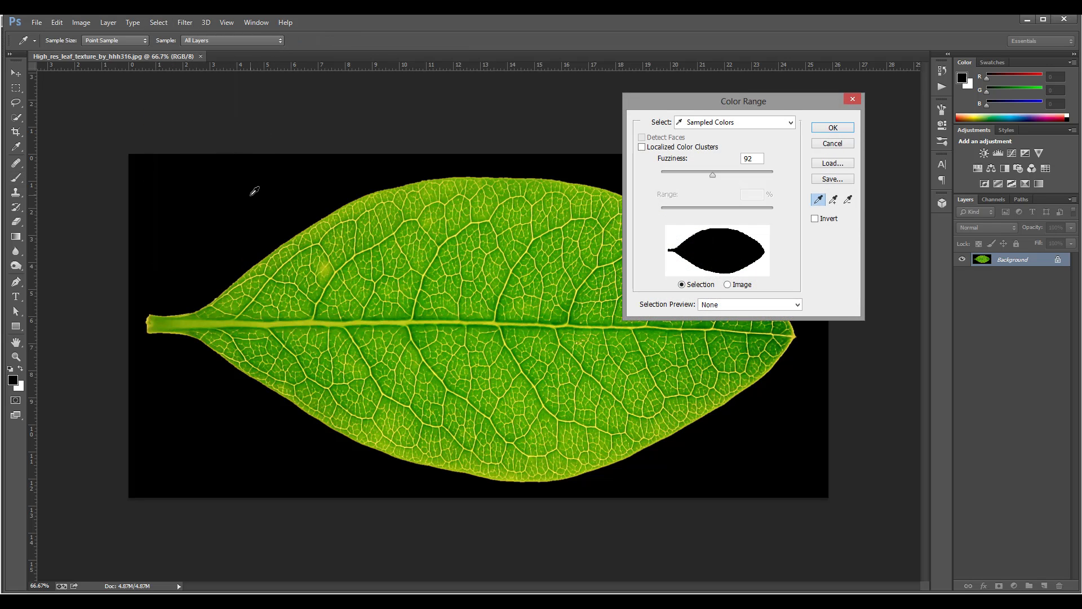
click(834, 128)
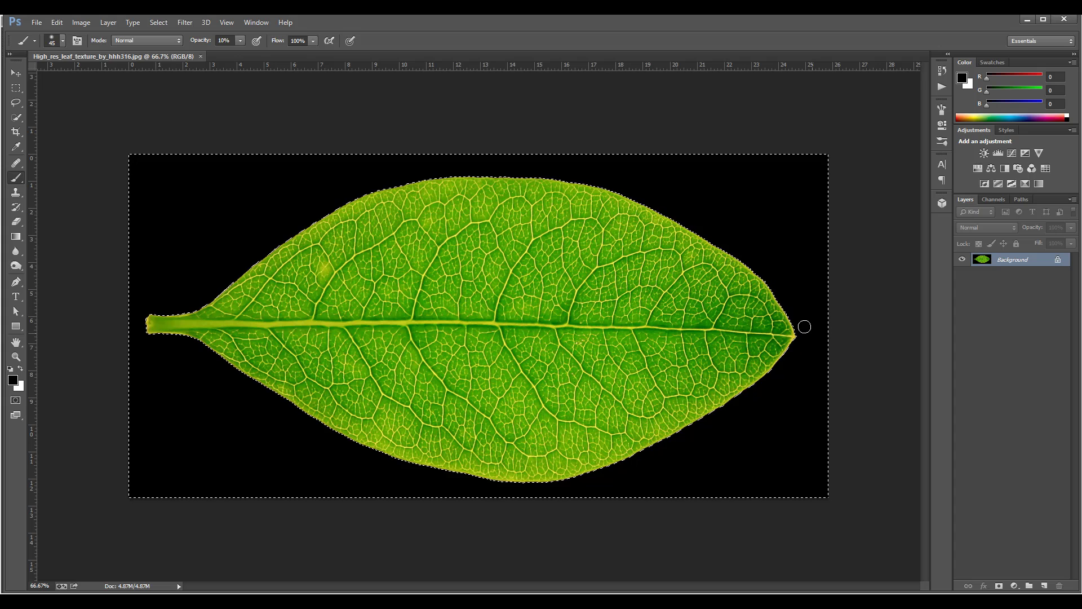
Invert the selection to the leaf and contract it by one pixel.
click(158, 22)
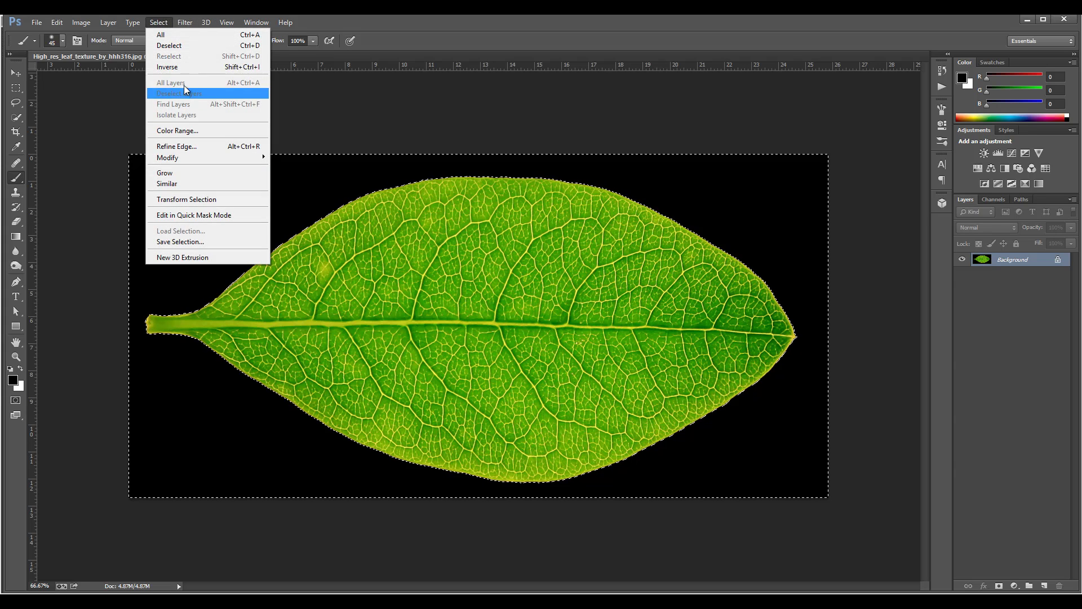
click(191, 67)
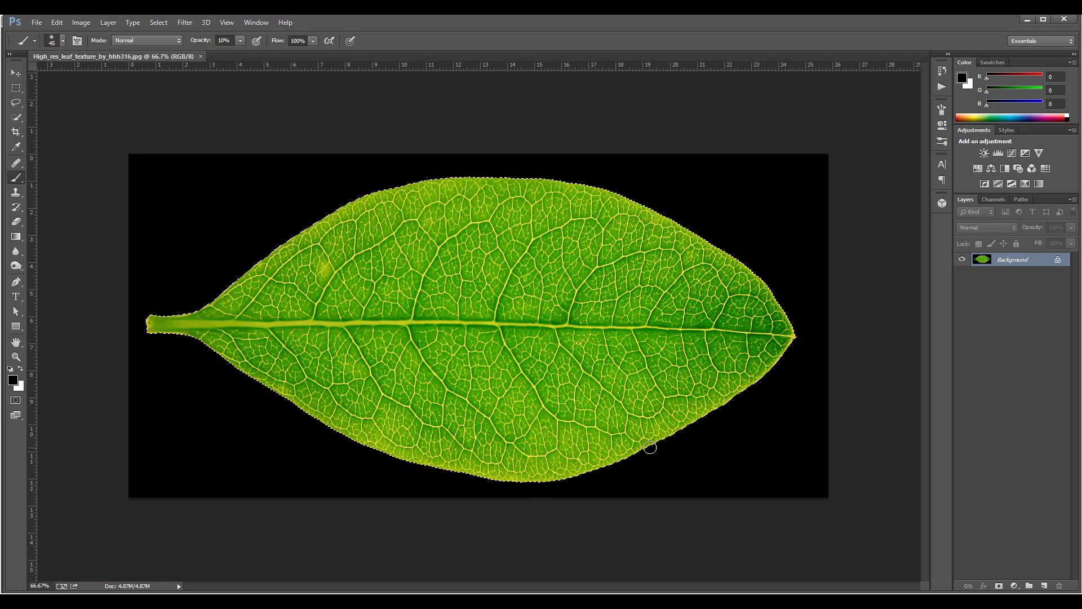
click(160, 22)
mouse_move(219, 157)
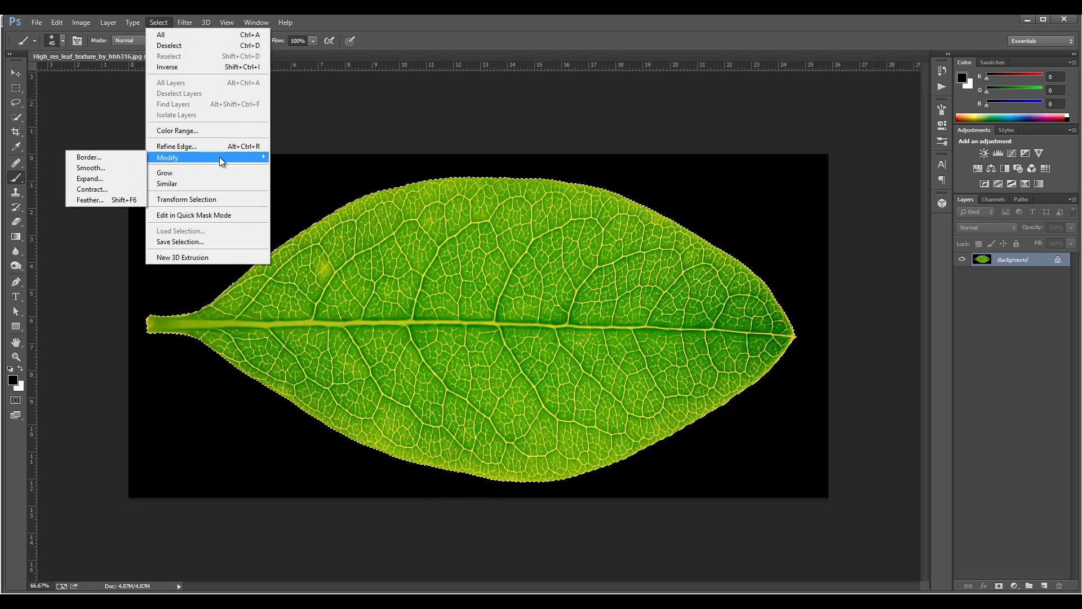
click(115, 192)
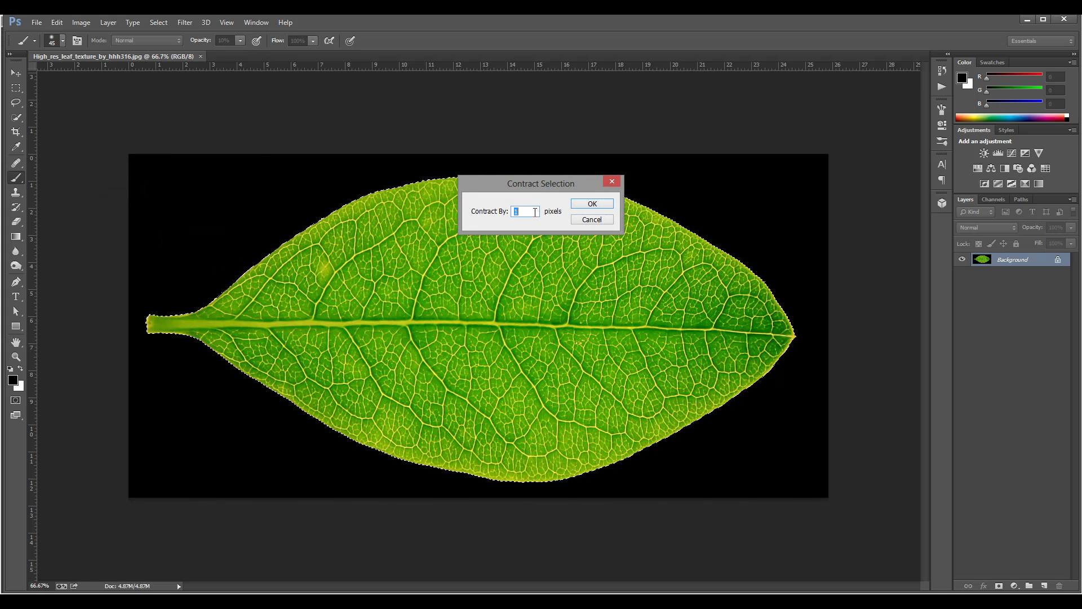
click(592, 204)
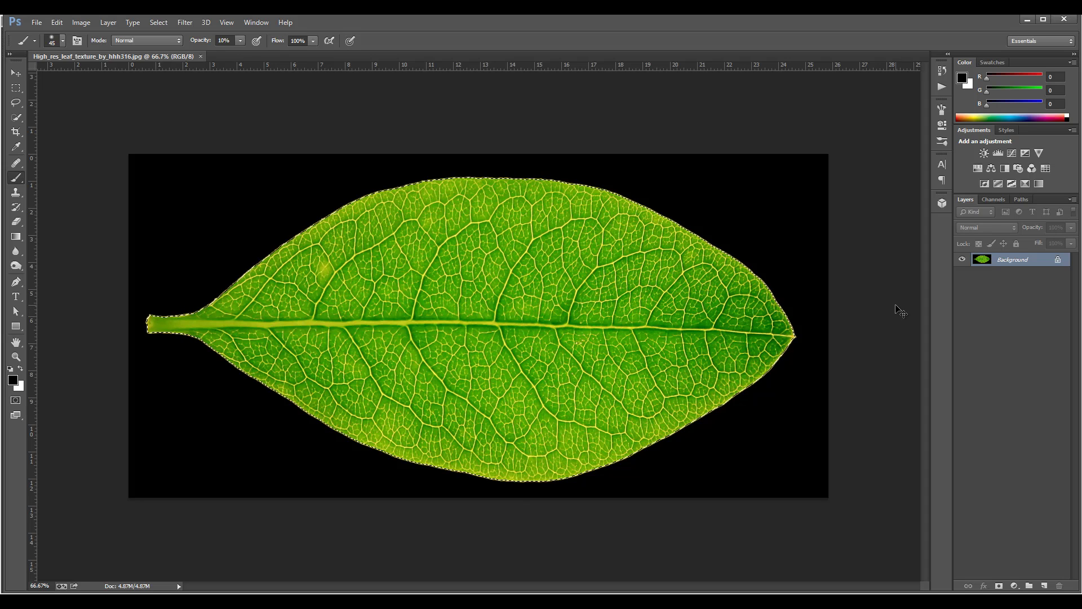
Paste the leaf into a new Clipboard-sized document and hide its Background layer.
key(ctrl+n)
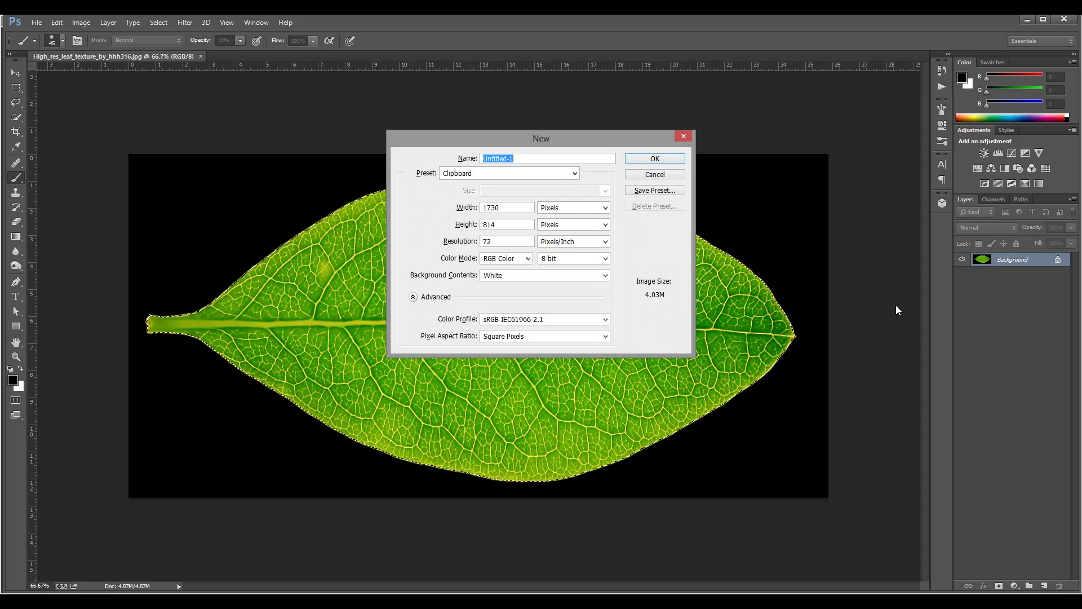
key(Return)
key(ctrl+v)
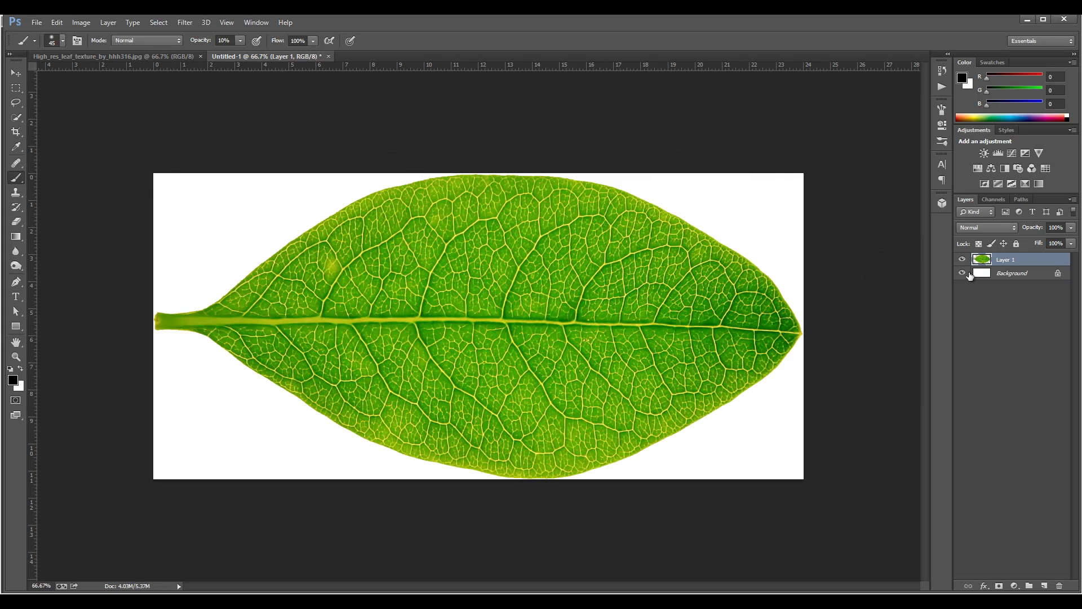
click(963, 273)
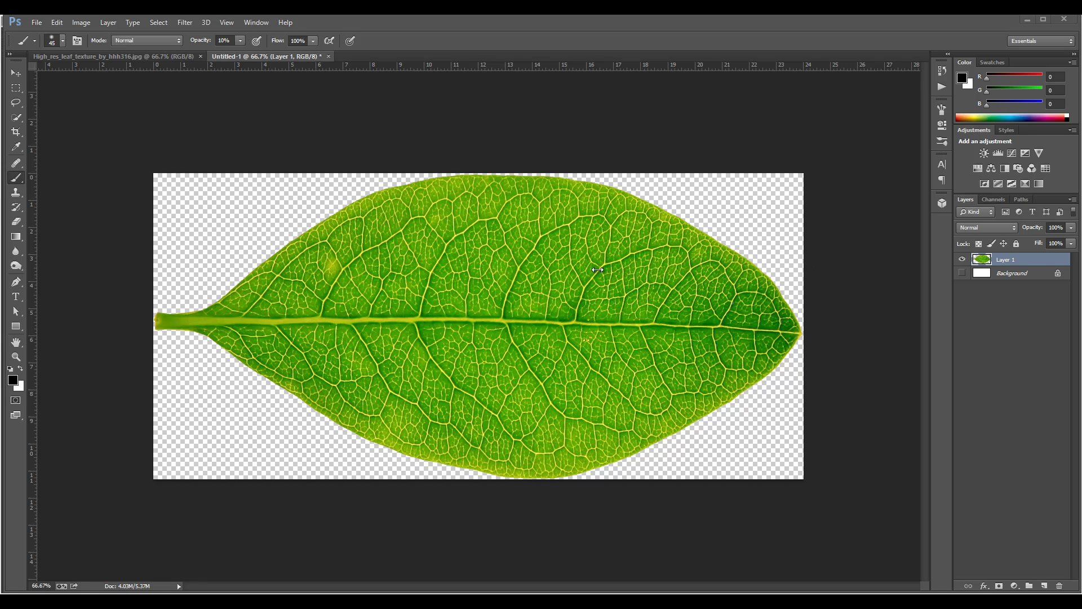
Rotate the canvas 90° counter-clockwise so the stem points down.
click(80, 23)
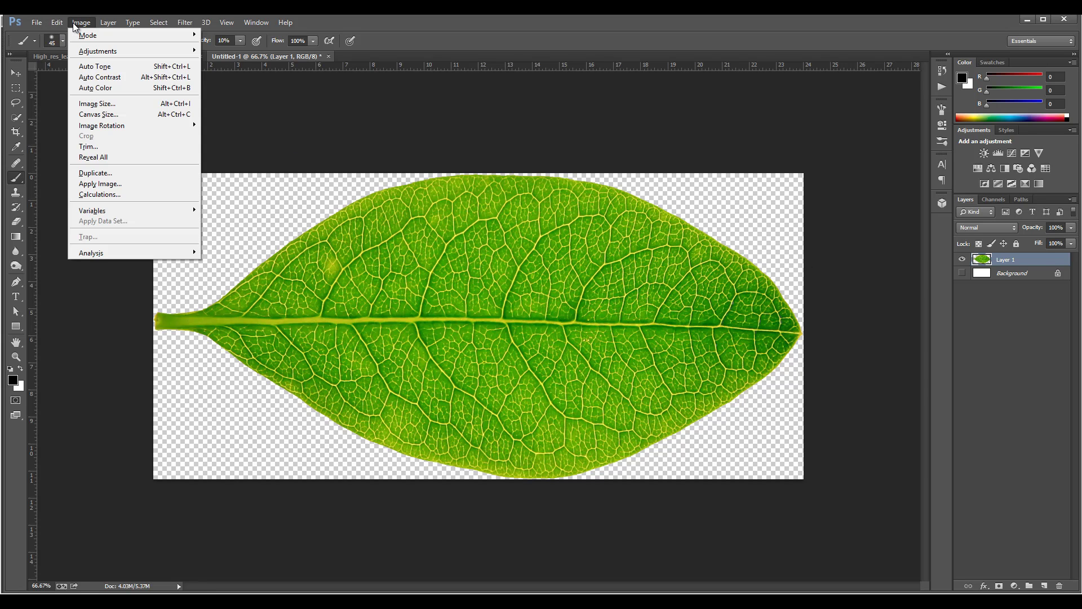
mouse_move(126, 127)
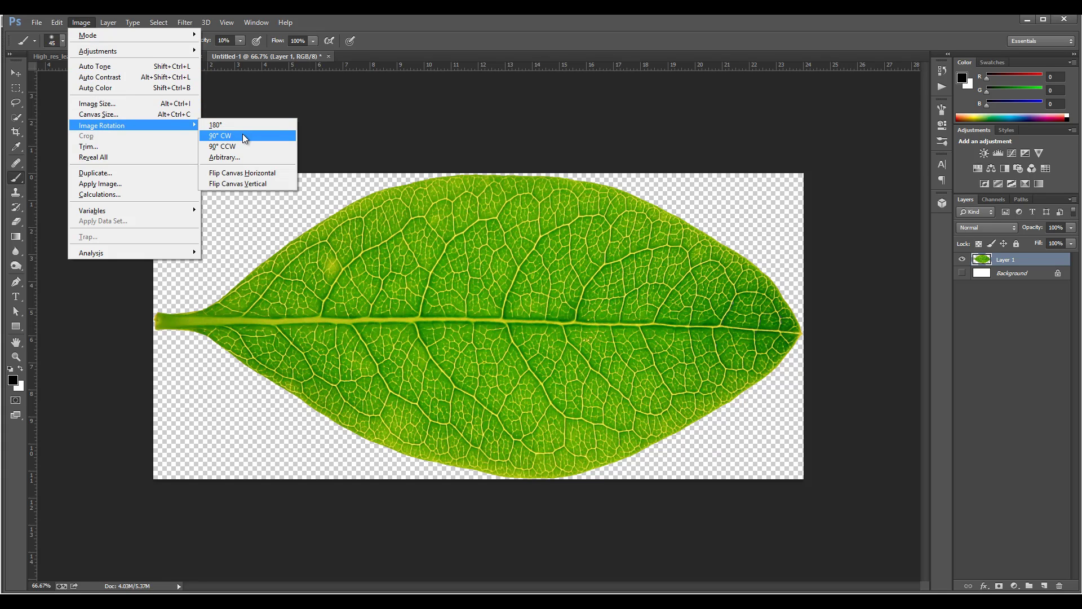
click(226, 146)
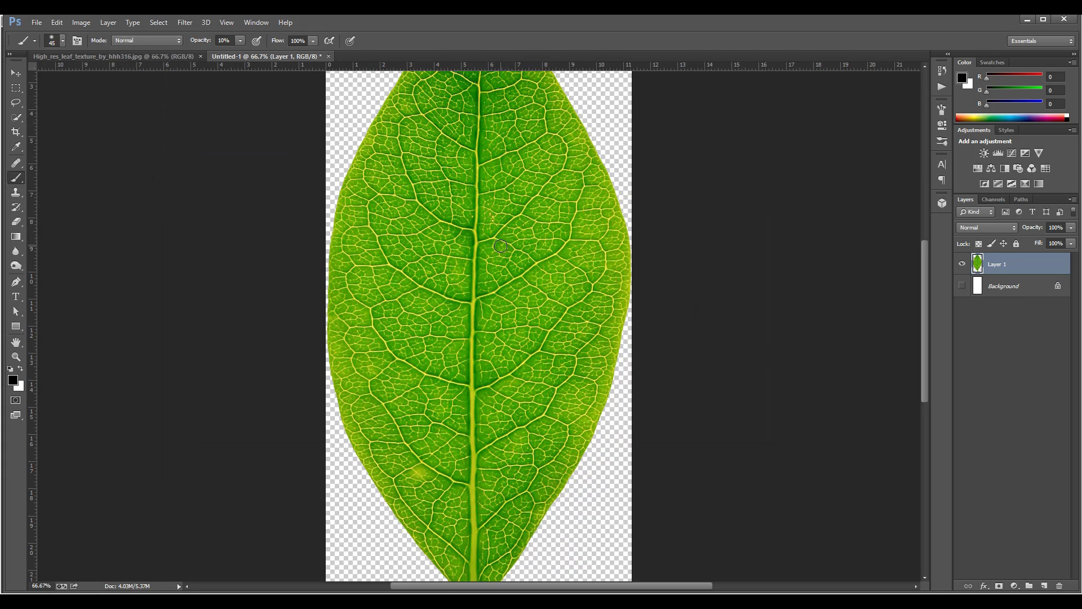
alt+scroll(500, 246, down, 4)
alt+scroll(507, 241, up, 1)
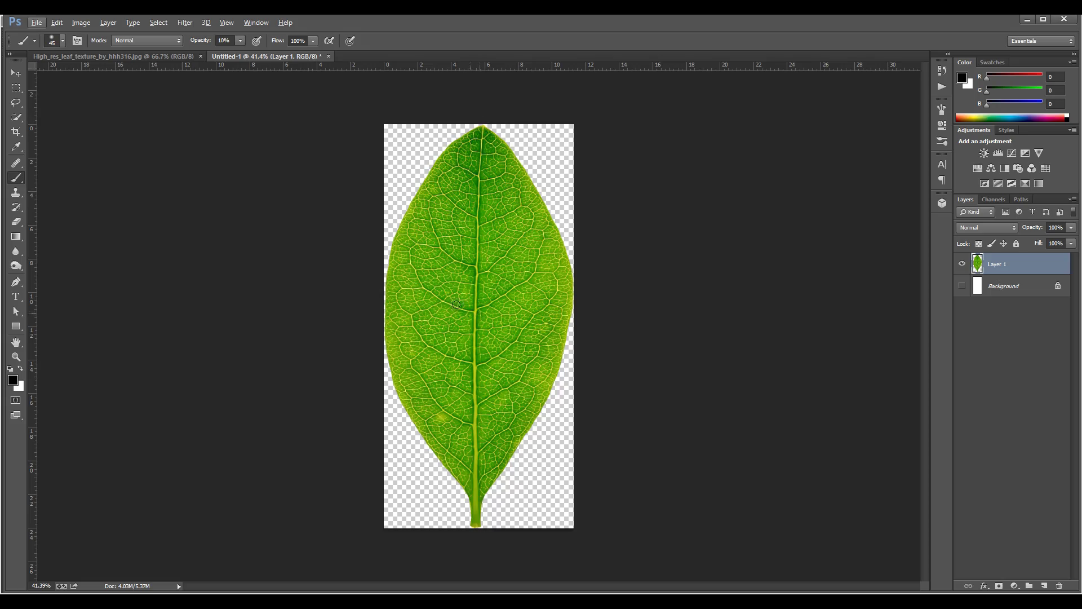
alt+scroll(457, 288, up, 7)
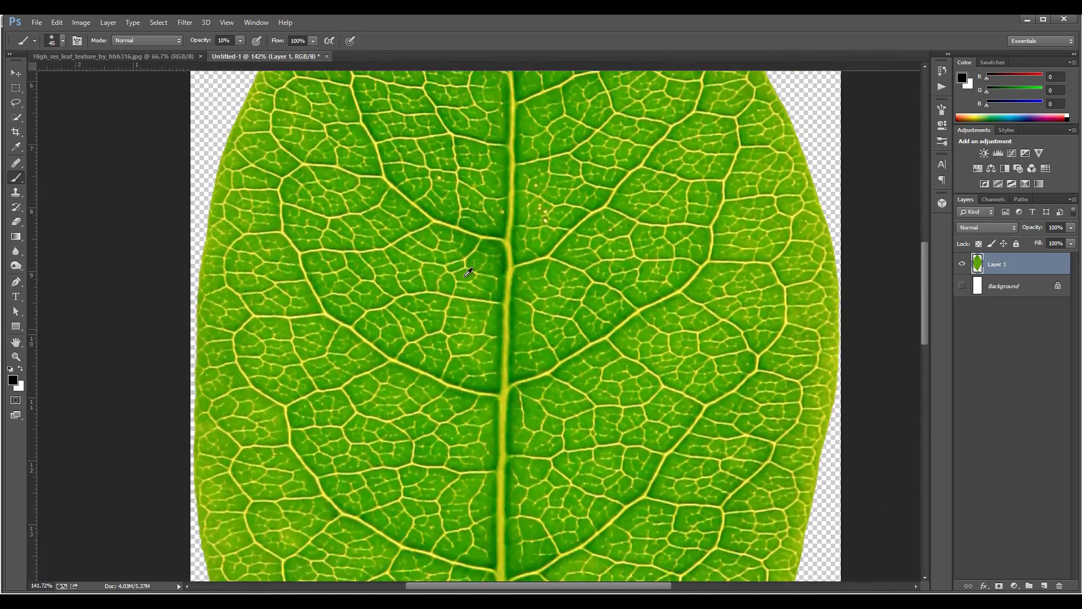
alt+scroll(468, 273, down, 6)
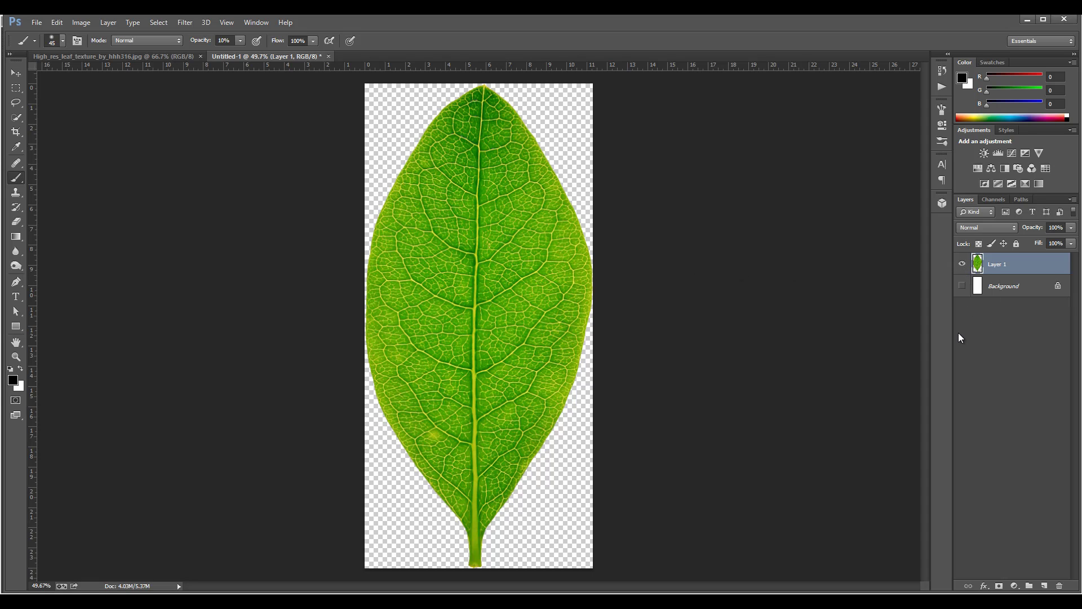
Duplicate the leaf layer, hide the original, and apply Black & White to the copy.
key(ctrl+j)
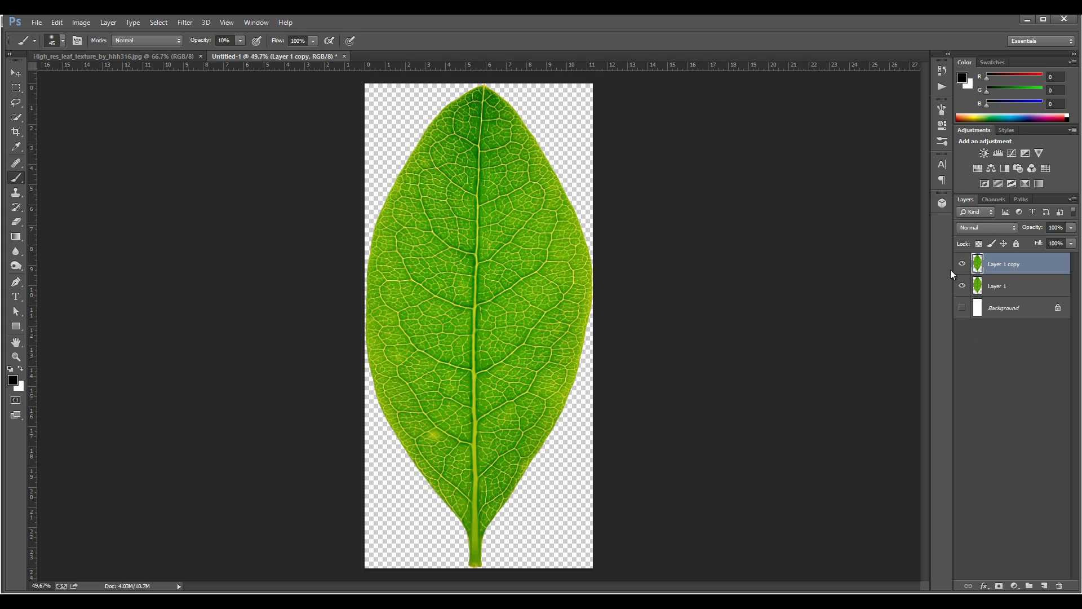
click(962, 286)
click(81, 22)
mouse_move(131, 48)
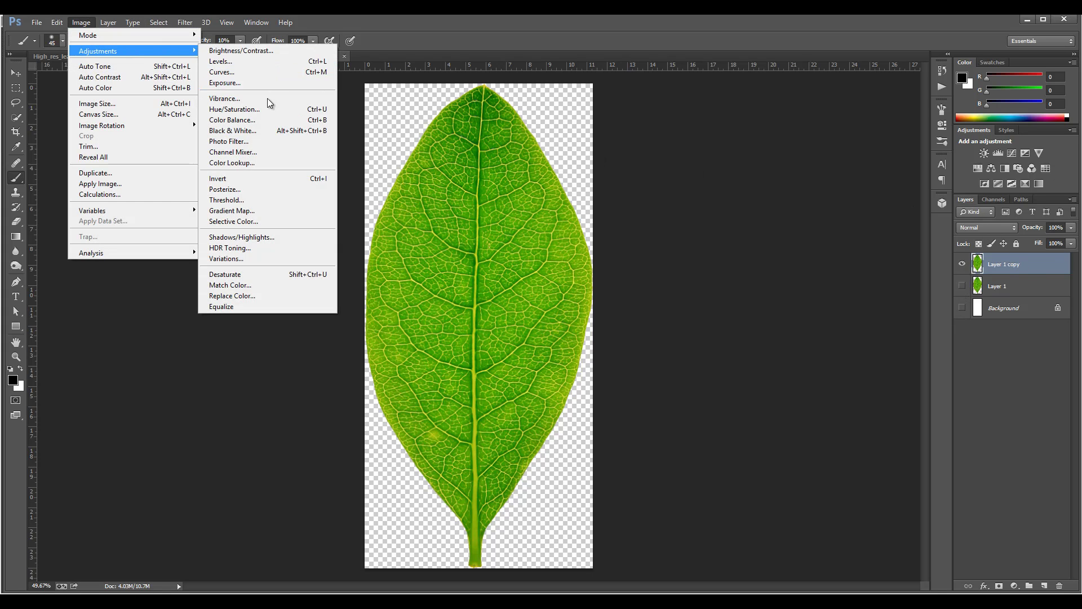
click(271, 130)
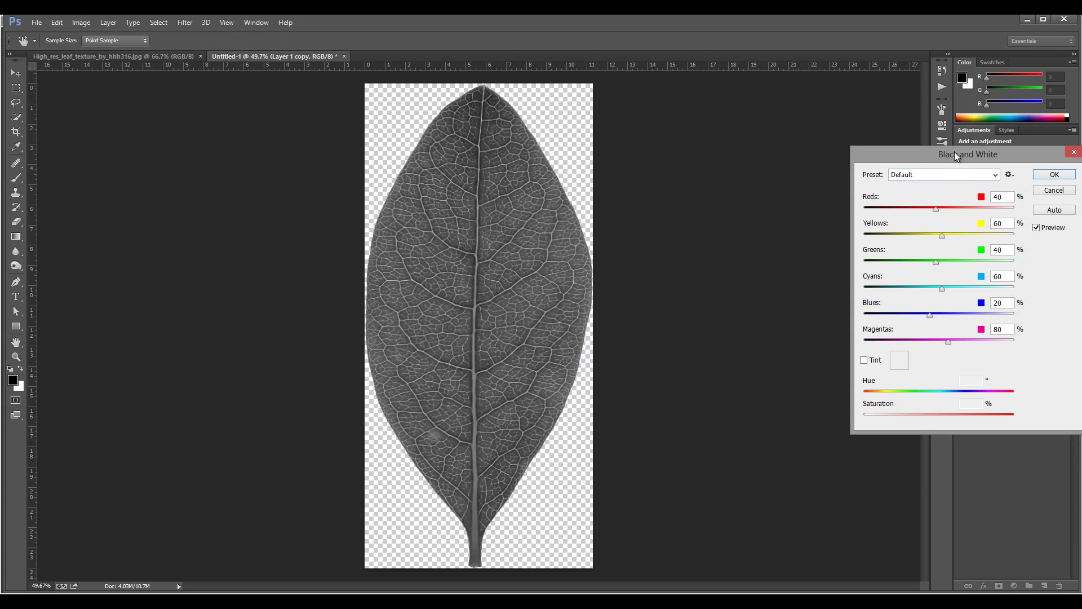
Tune the Black & White greens, yellows, reds 53 and blues 4 for vein contrast.
drag(955, 151, 821, 148)
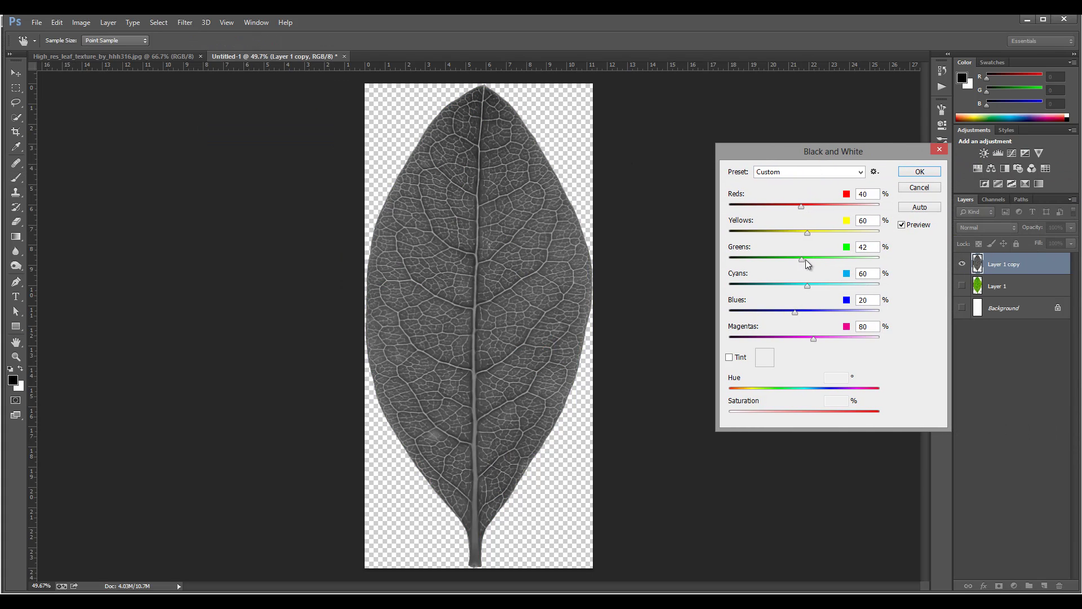
drag(813, 260, 860, 263)
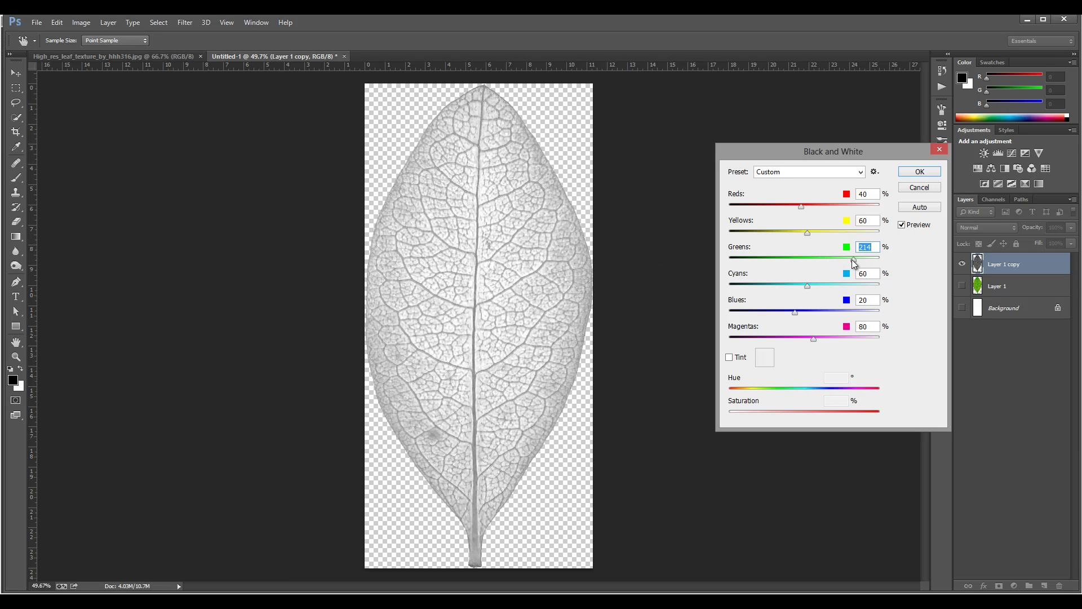
drag(853, 260, 779, 232)
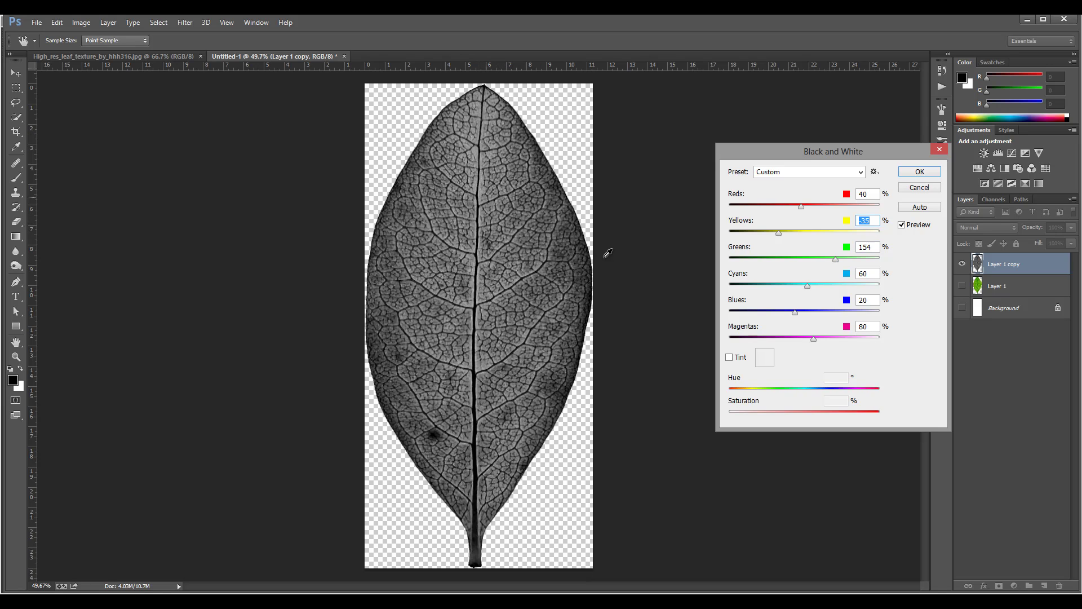
click(833, 232)
drag(835, 259, 787, 257)
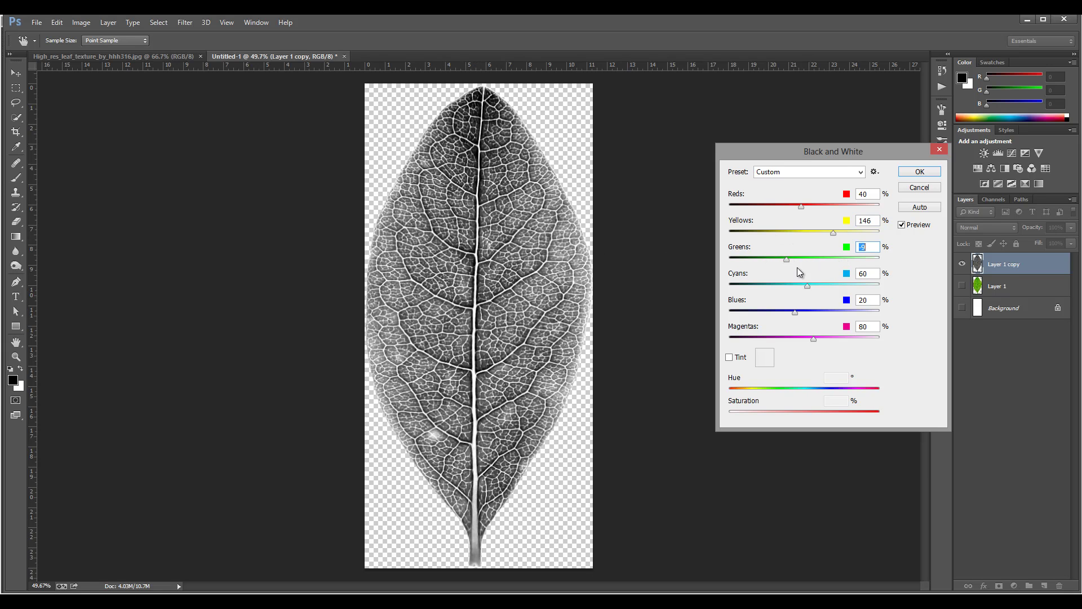
drag(786, 258, 824, 232)
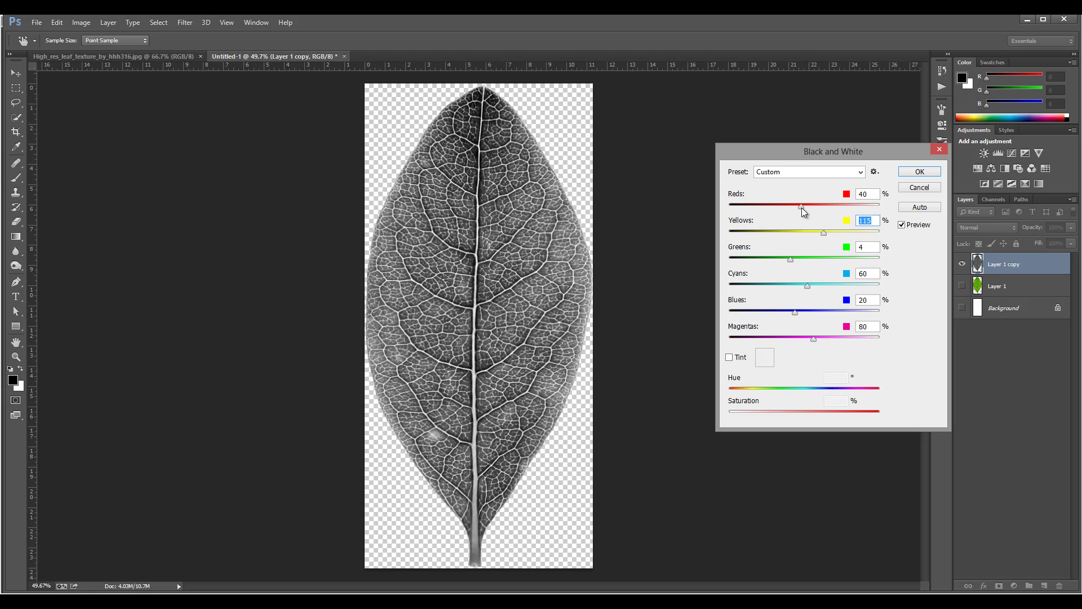
click(805, 205)
drag(795, 312, 786, 284)
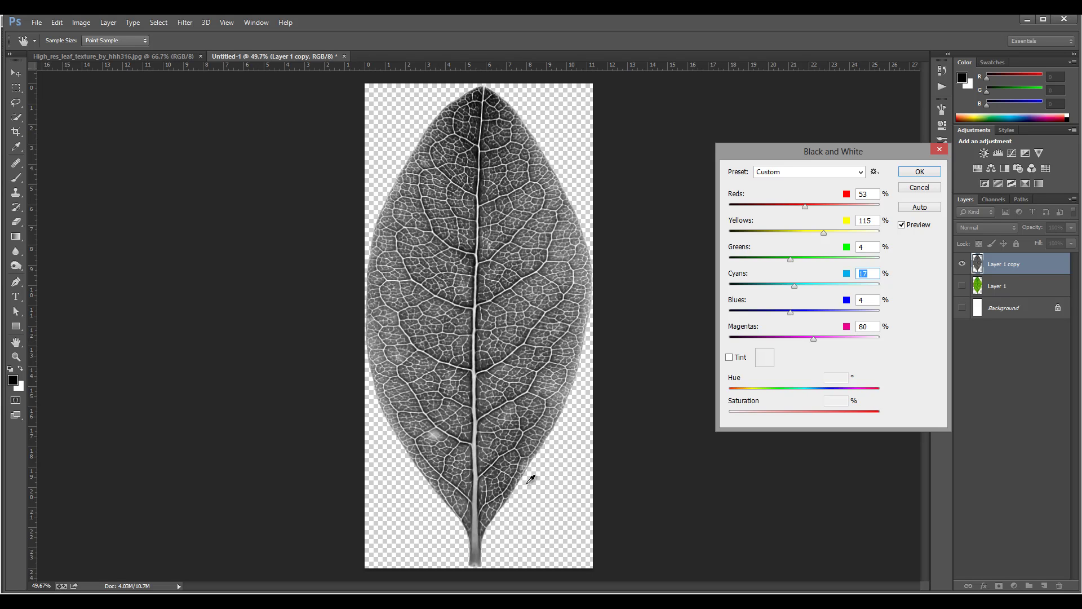
click(920, 172)
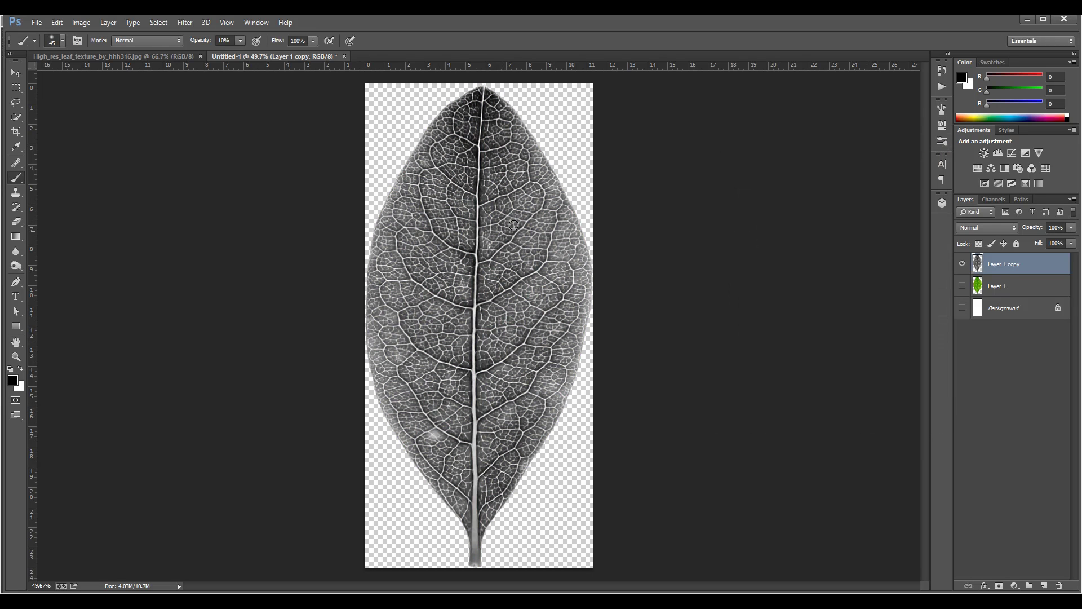
Set Shadows/Highlights shadow and highlight amounts to 100% and show more options.
click(86, 20)
mouse_move(104, 51)
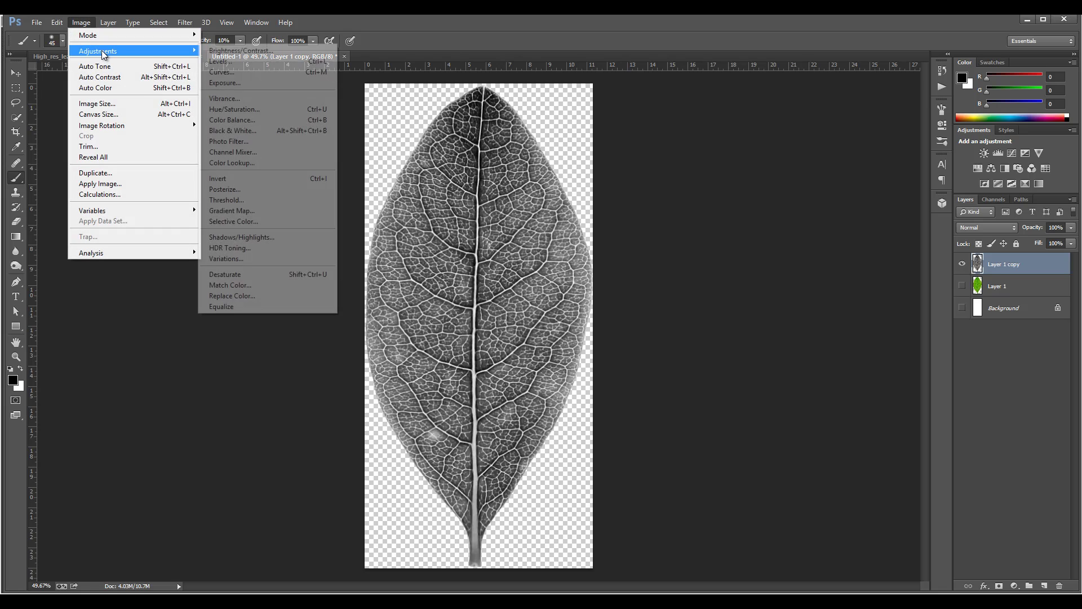
click(276, 240)
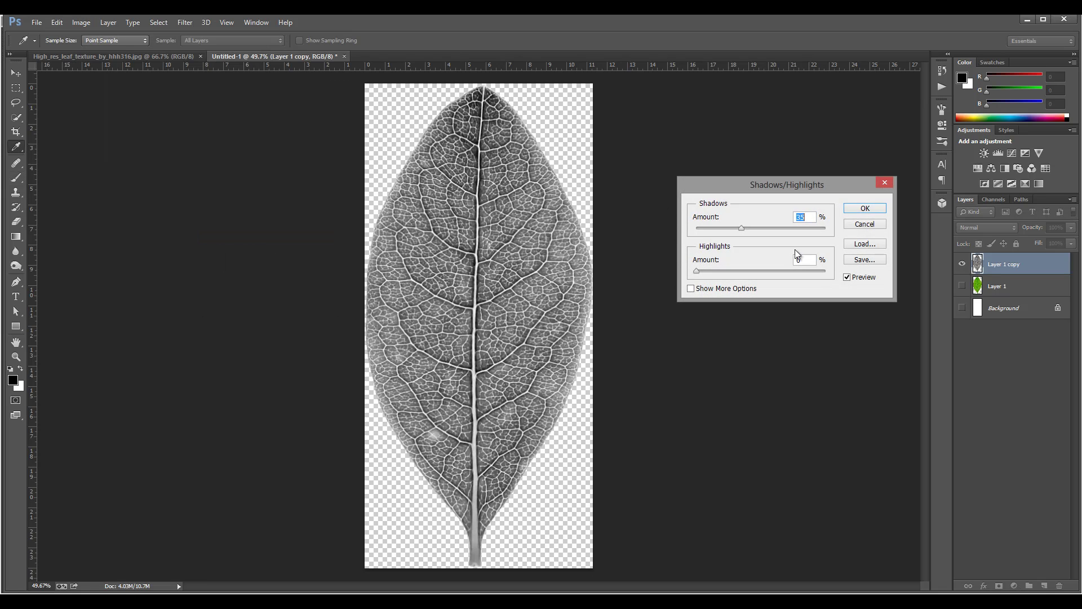
drag(742, 228, 851, 249)
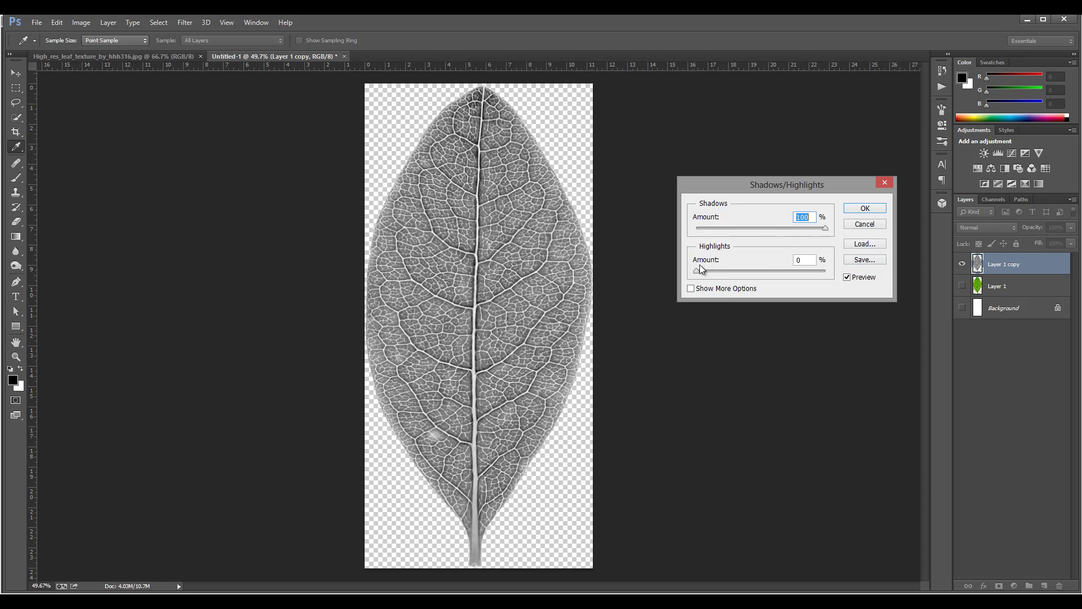
drag(699, 271, 913, 278)
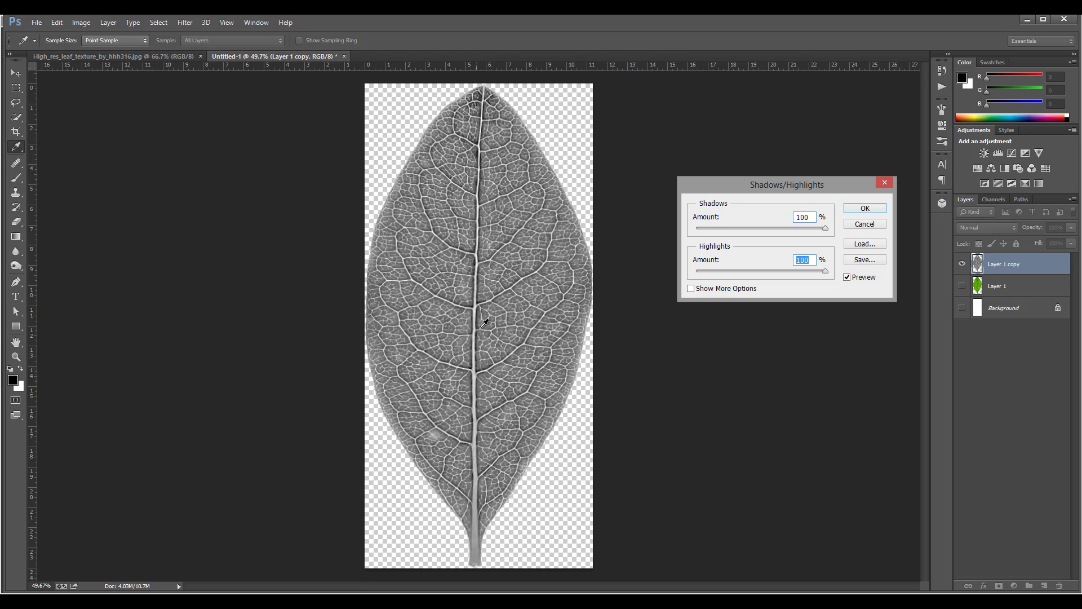
click(691, 288)
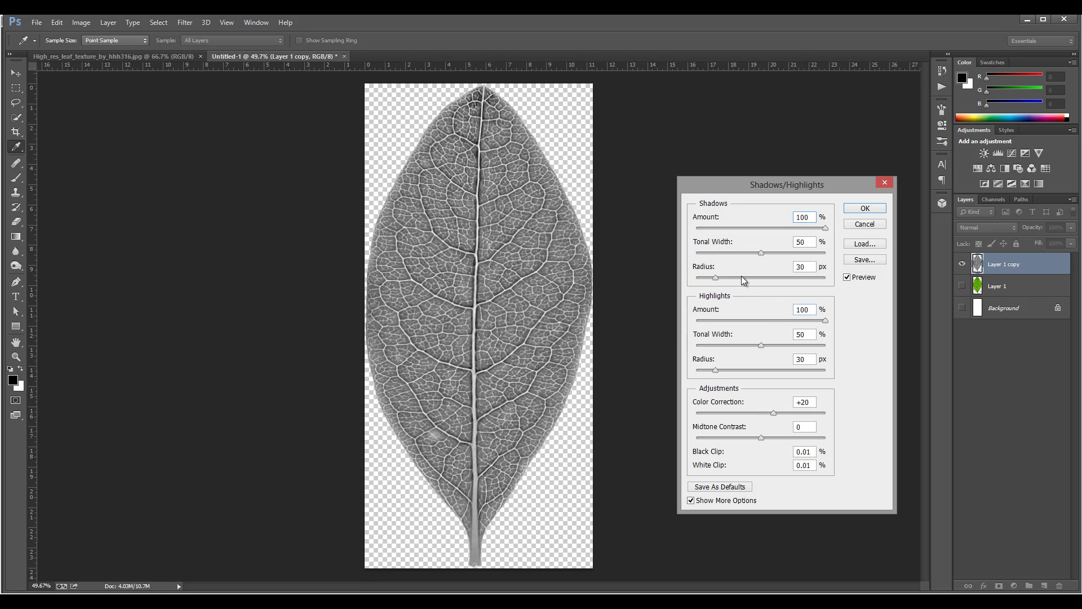
Set radius 47 px, midtone contrast -41, black clip 0, highlight tonal width 38%, and apply.
drag(715, 272, 736, 279)
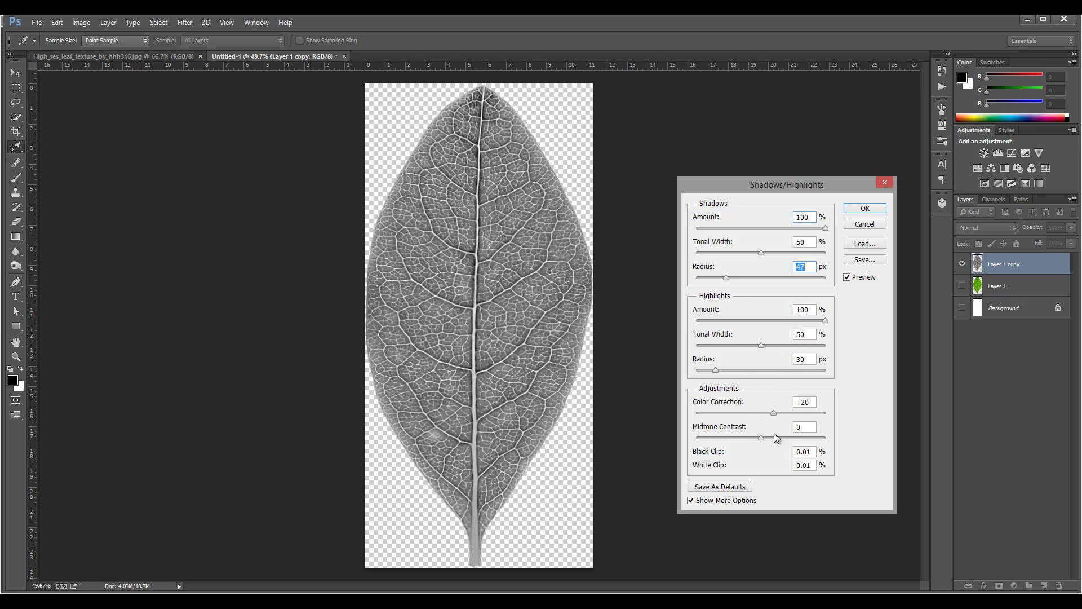
drag(760, 438, 716, 434)
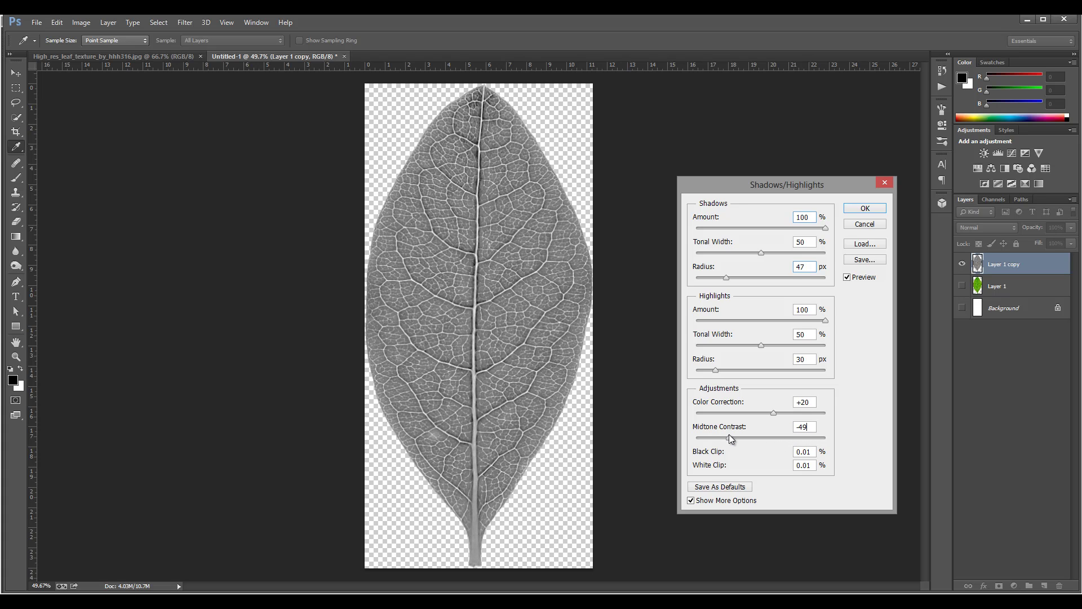
click(815, 452)
mouse_move(760, 343)
mouse_down()
mouse_move(799, 349)
mouse_move(729, 352)
mouse_move(746, 349)
mouse_up()
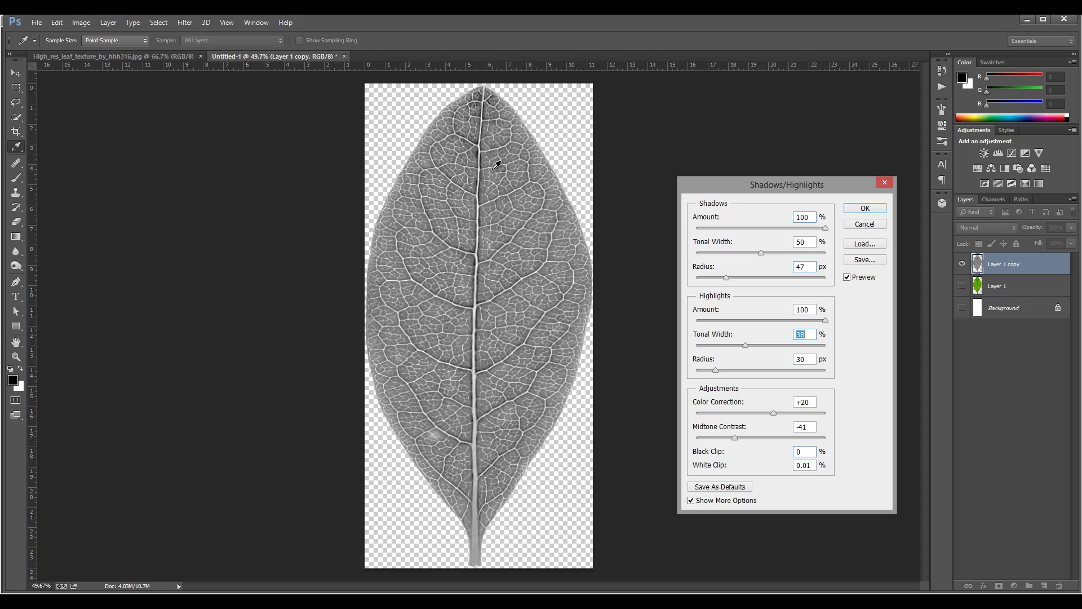
click(865, 209)
key(b)
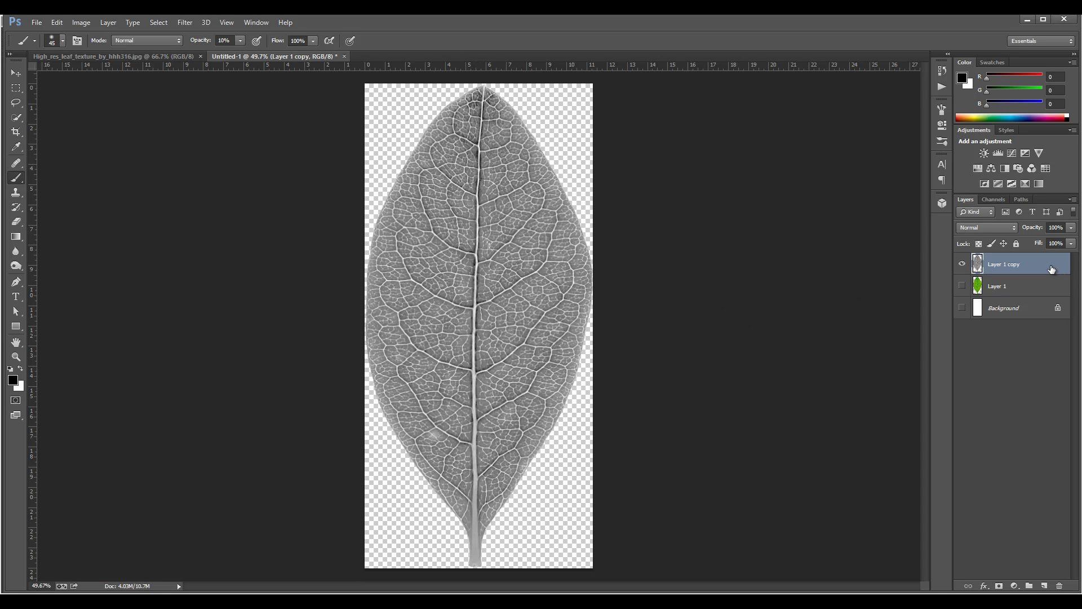
Apply Levels with input 125/0.82/238 and a raised output black to Layer 1 copy.
key(ctrl+l)
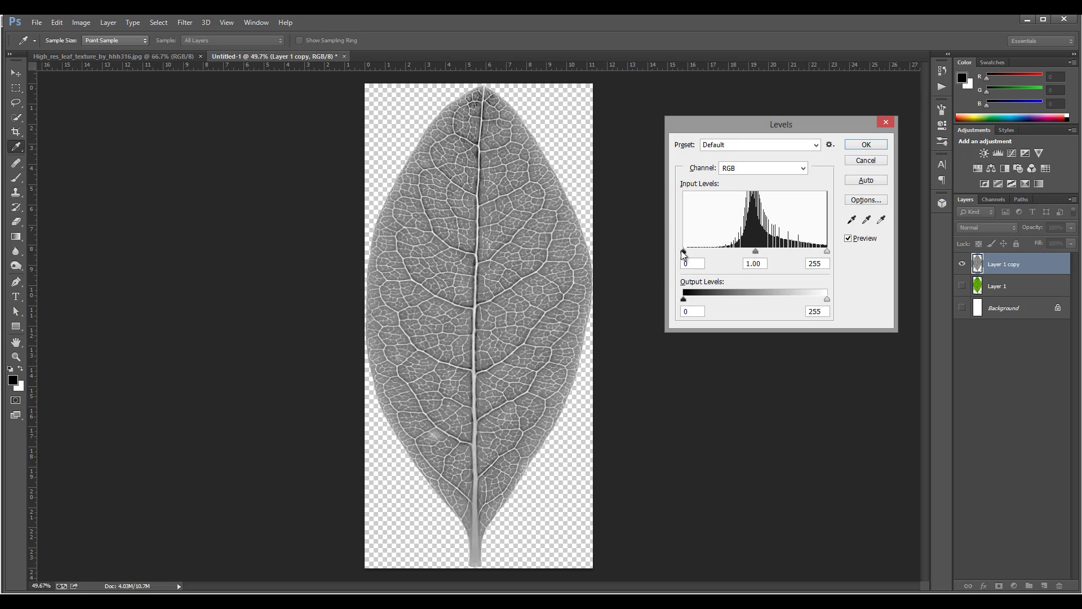
mouse_move(681, 251)
mouse_down()
mouse_move(714, 250)
mouse_move(681, 252)
mouse_up()
drag(757, 251, 740, 252)
mouse_move(827, 251)
mouse_down()
mouse_move(804, 255)
mouse_move(818, 252)
mouse_up()
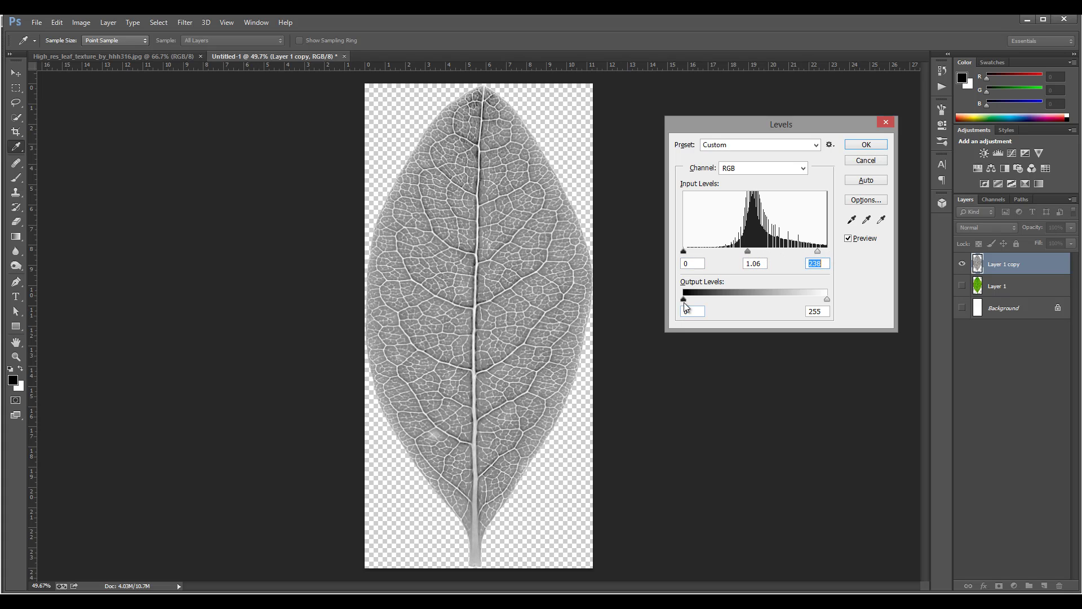
drag(684, 300, 748, 293)
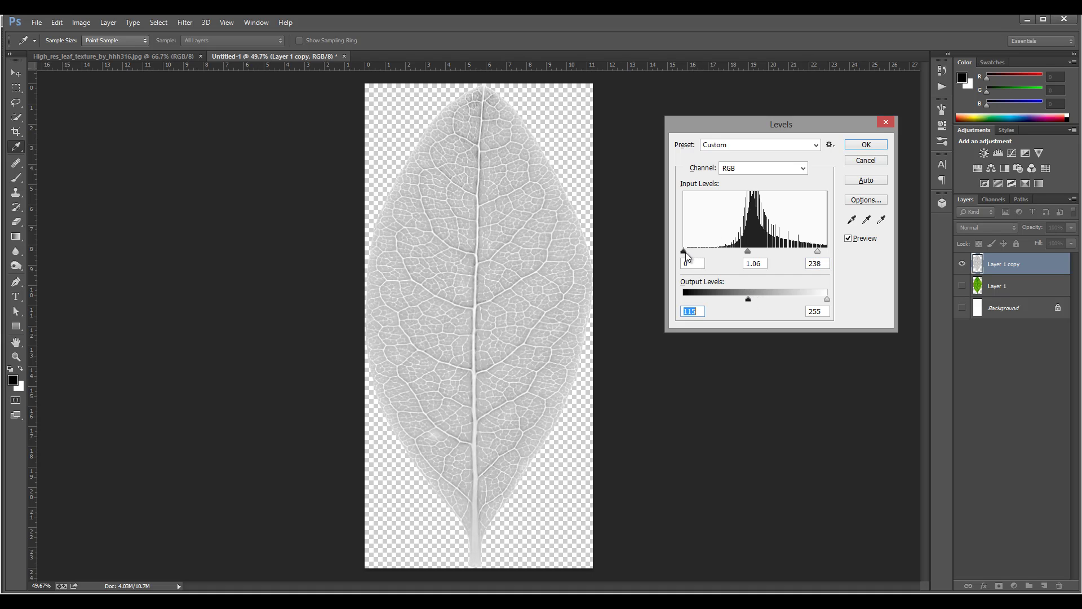
drag(685, 252, 790, 252)
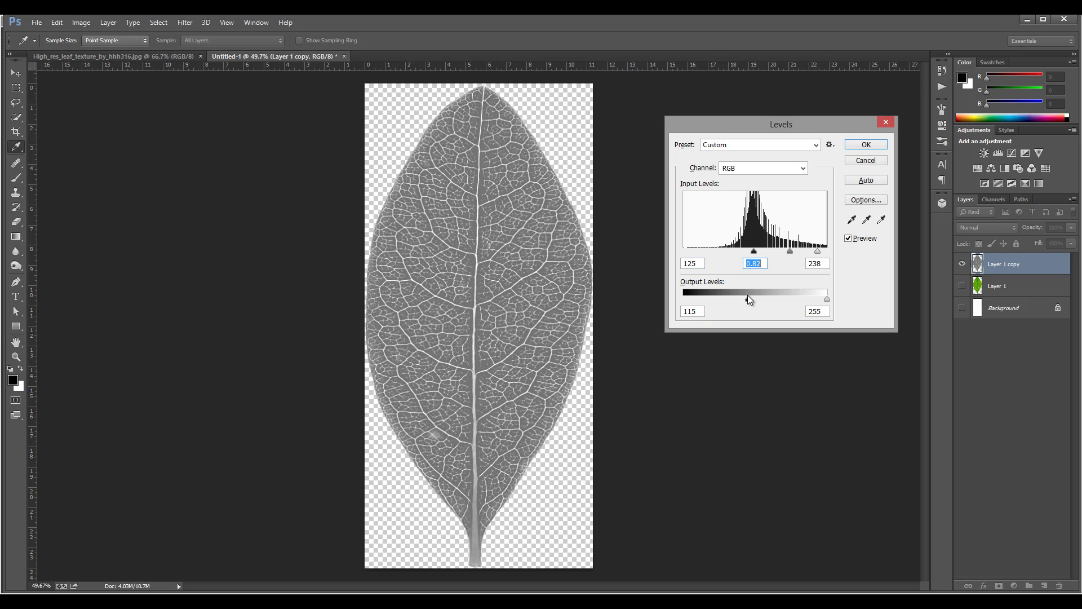
mouse_move(748, 299)
mouse_down()
mouse_move(773, 299)
mouse_move(738, 297)
mouse_up()
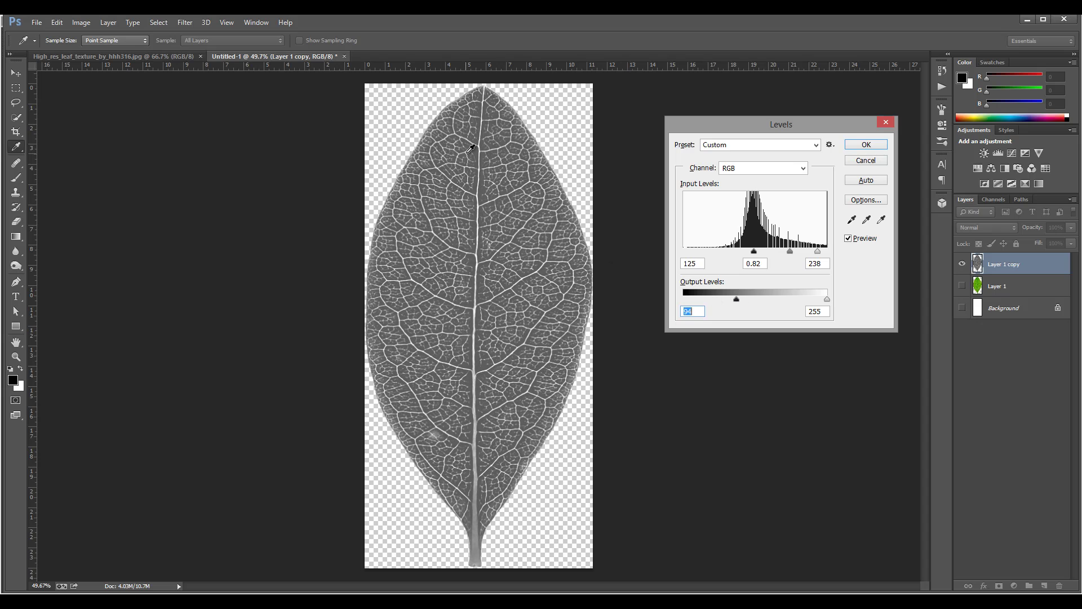
click(867, 145)
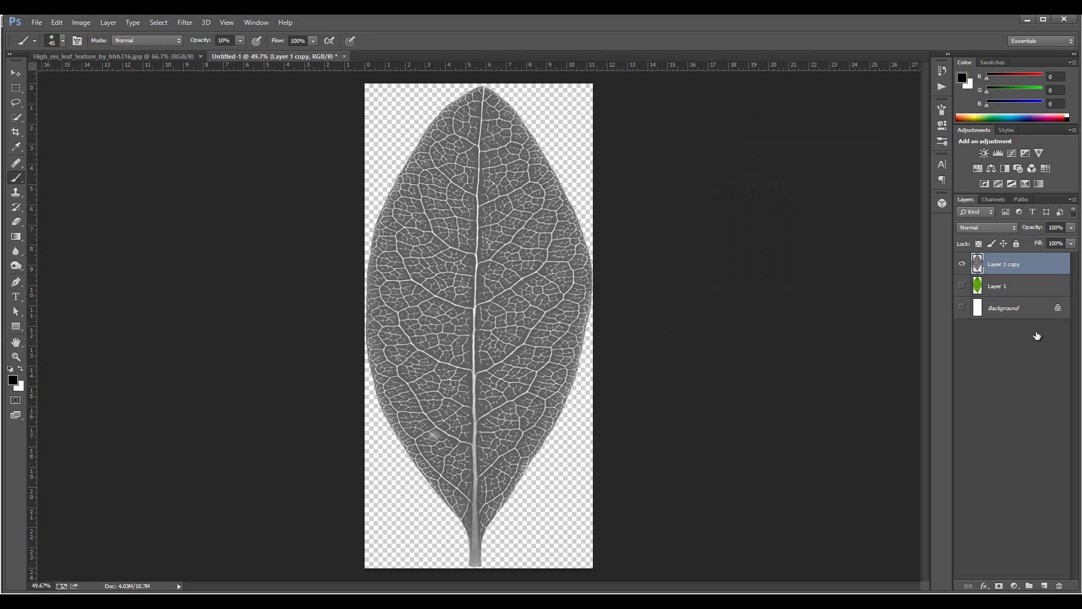
Add Layer 2 filled with 50% Gray, clipped to the leaf, at 82% fill.
click(1044, 586)
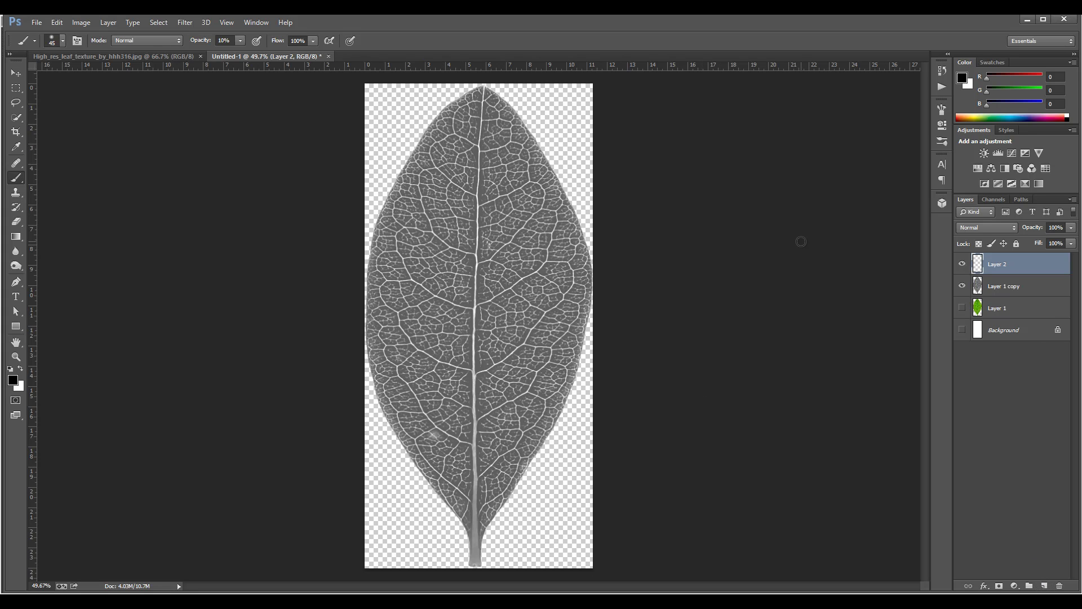
key(shift+F5)
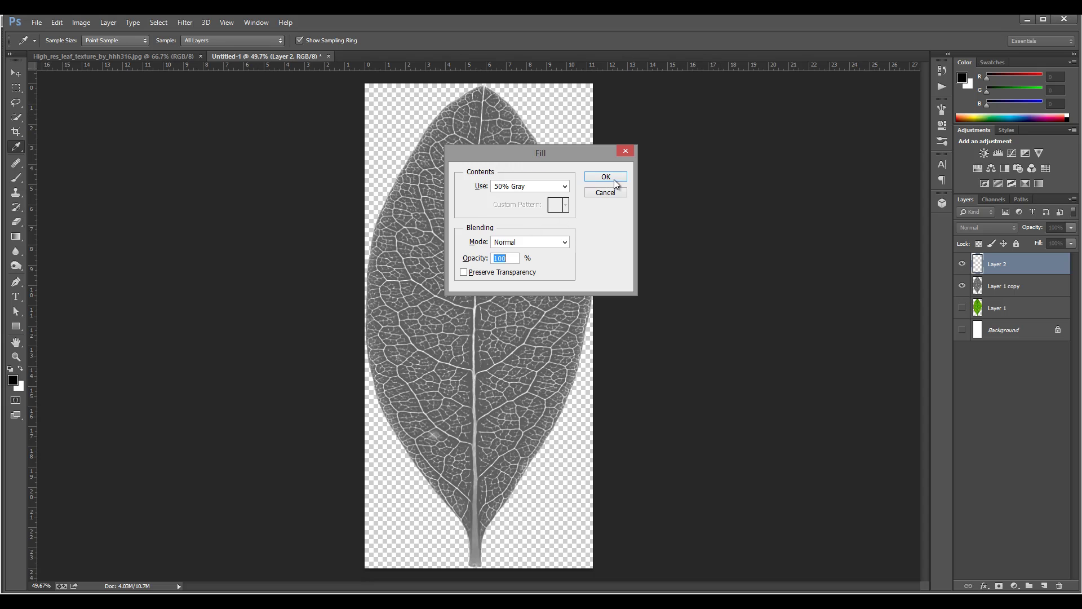
click(608, 176)
mouse_move(1050, 272)
mouse_down()
mouse_move(1055, 282)
mouse_move(1050, 271)
mouse_up()
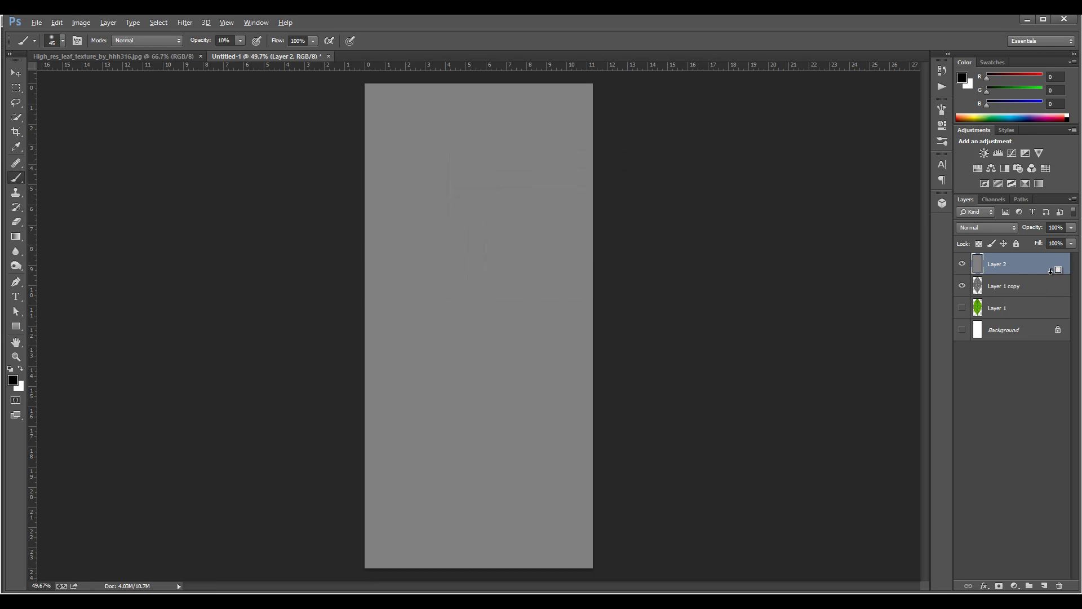
key(ctrl+alt+g)
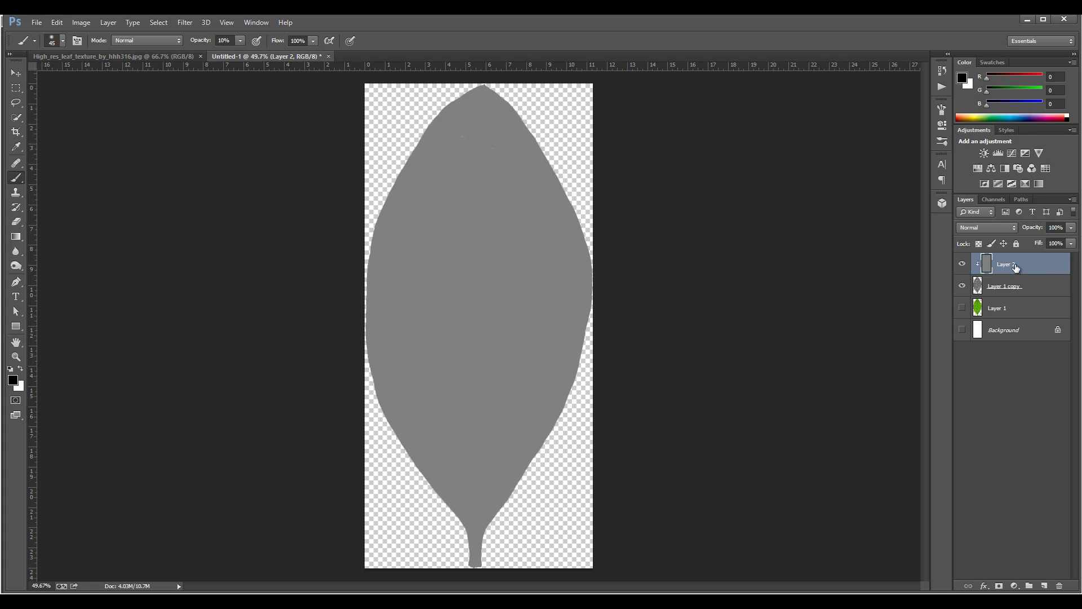
click(1073, 246)
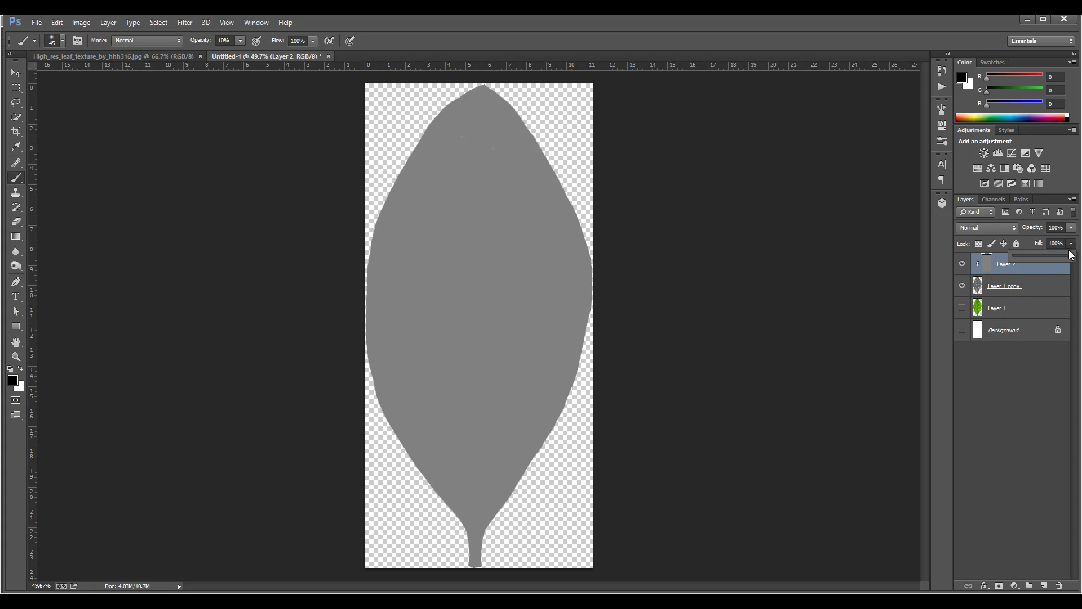
mouse_move(1071, 256)
mouse_down()
mouse_move(1021, 259)
mouse_move(1059, 259)
mouse_up()
Export the grey leaf via Save for Web as a PNG-24 named leafB.
click(37, 25)
click(124, 177)
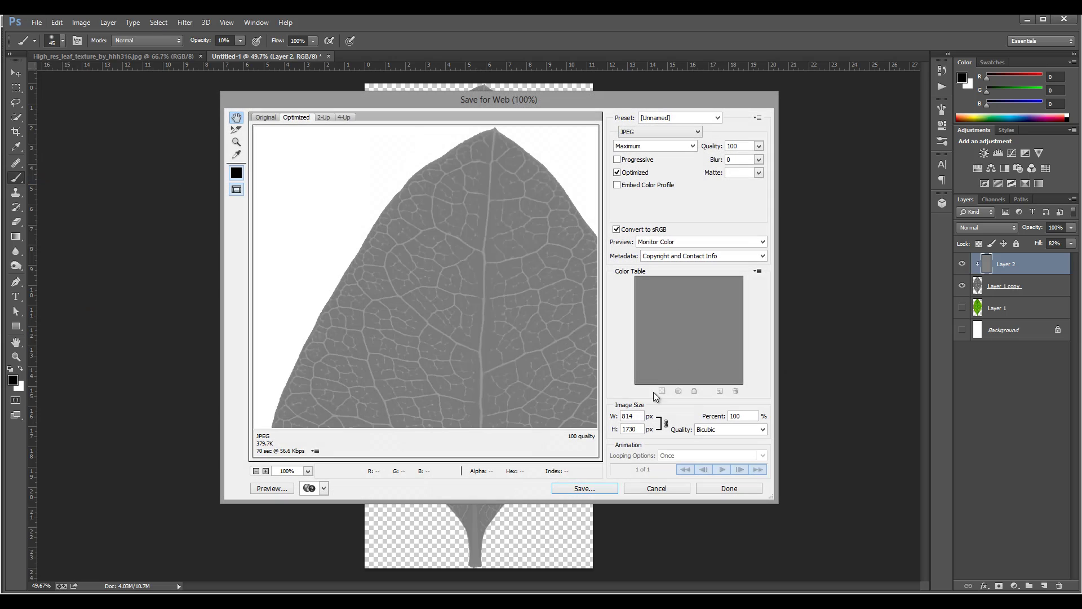
click(671, 131)
click(652, 171)
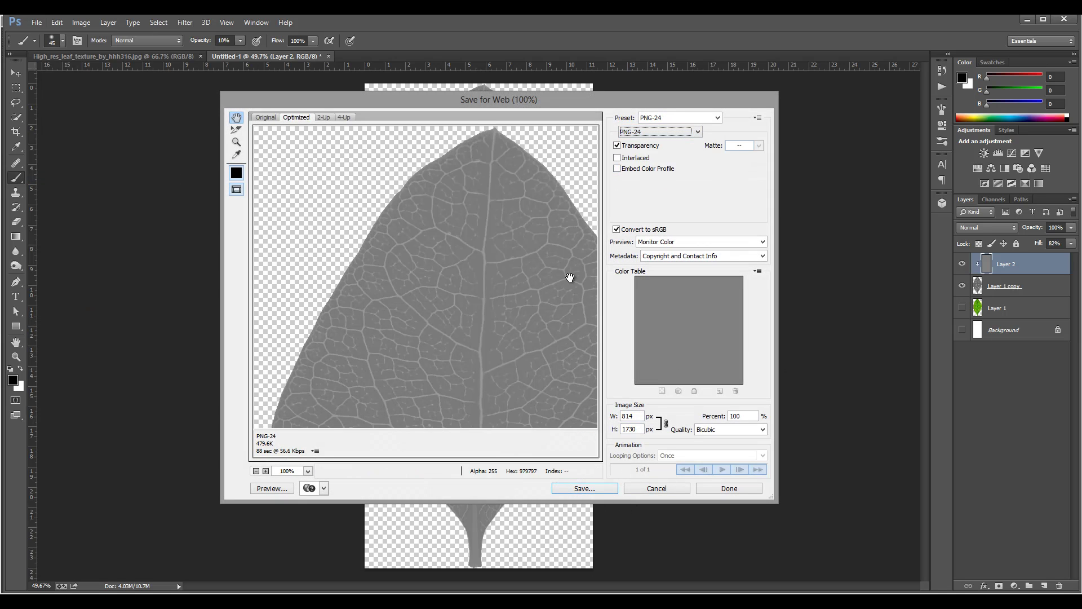
click(586, 488)
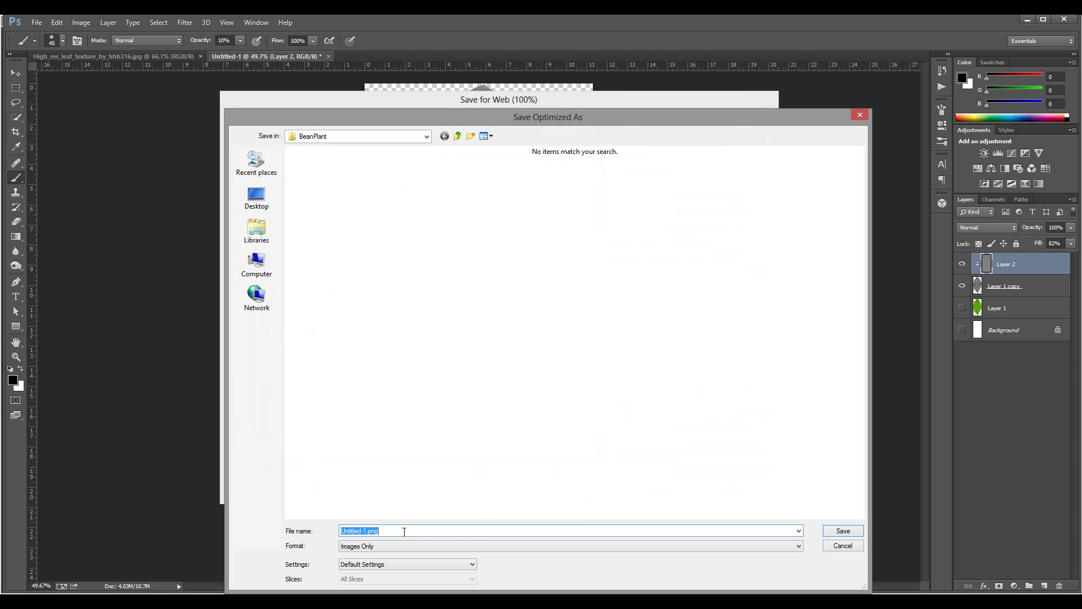
text(leafB)
key(Return)
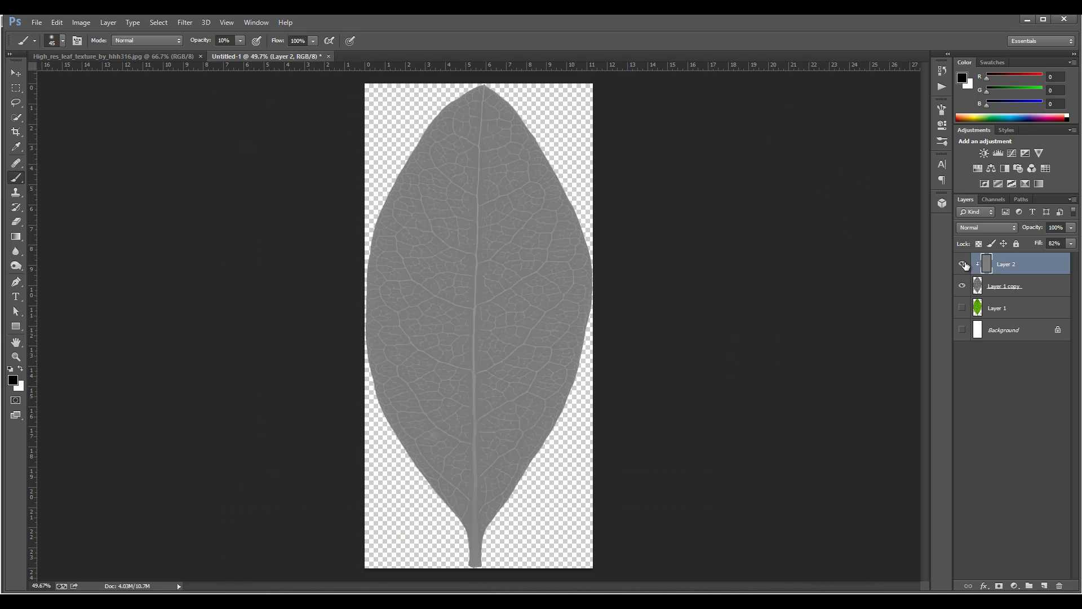
Hide Layer 2 and Layer 1 copy, show and select Layer 1, and add a Curves layer.
click(962, 264)
click(962, 285)
click(962, 308)
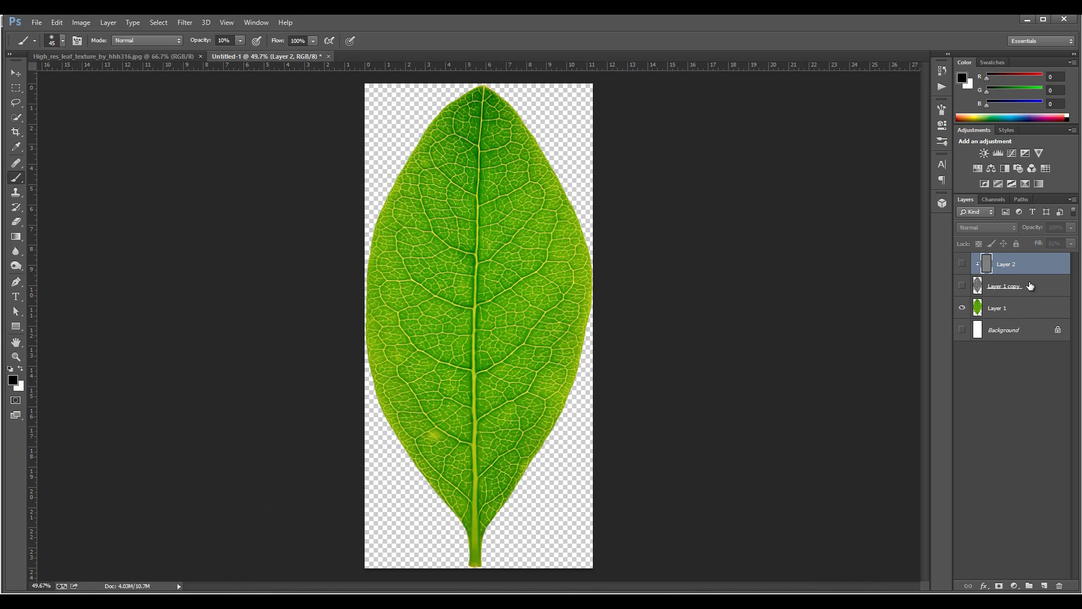
click(1021, 308)
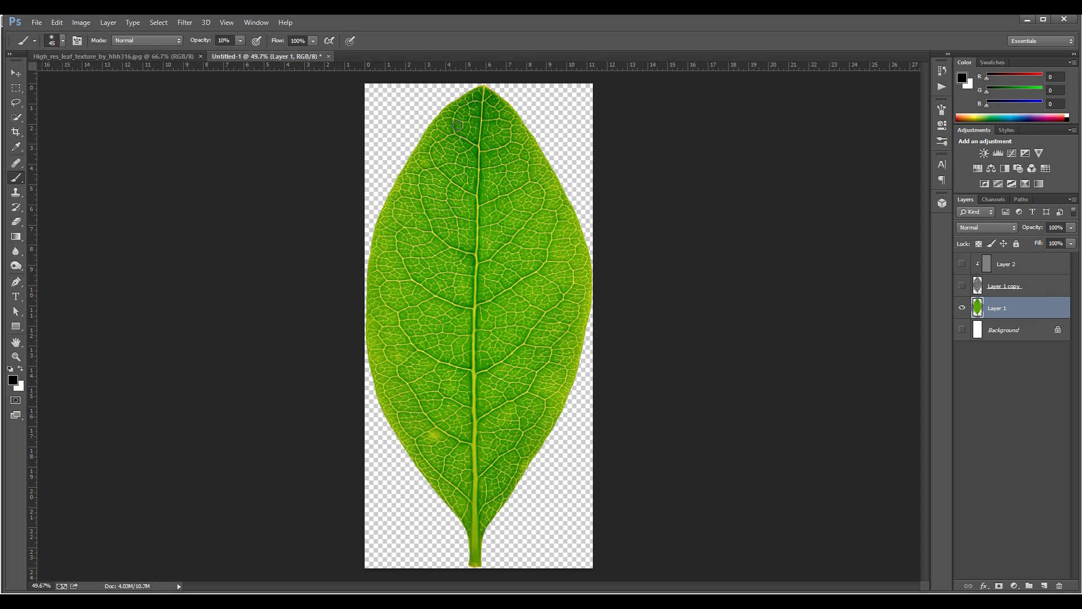
click(81, 22)
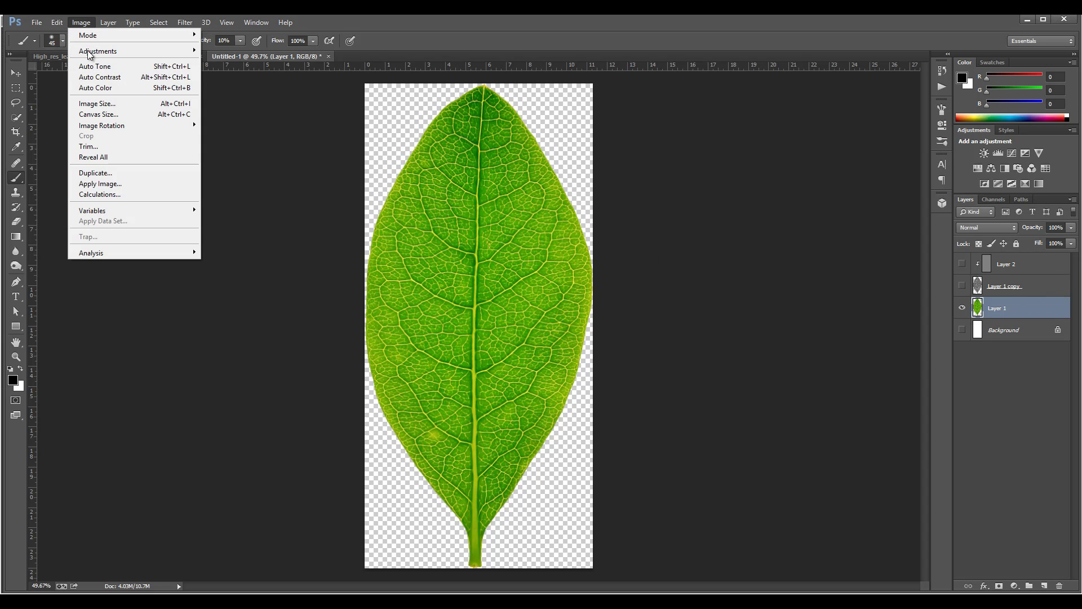
mouse_move(98, 51)
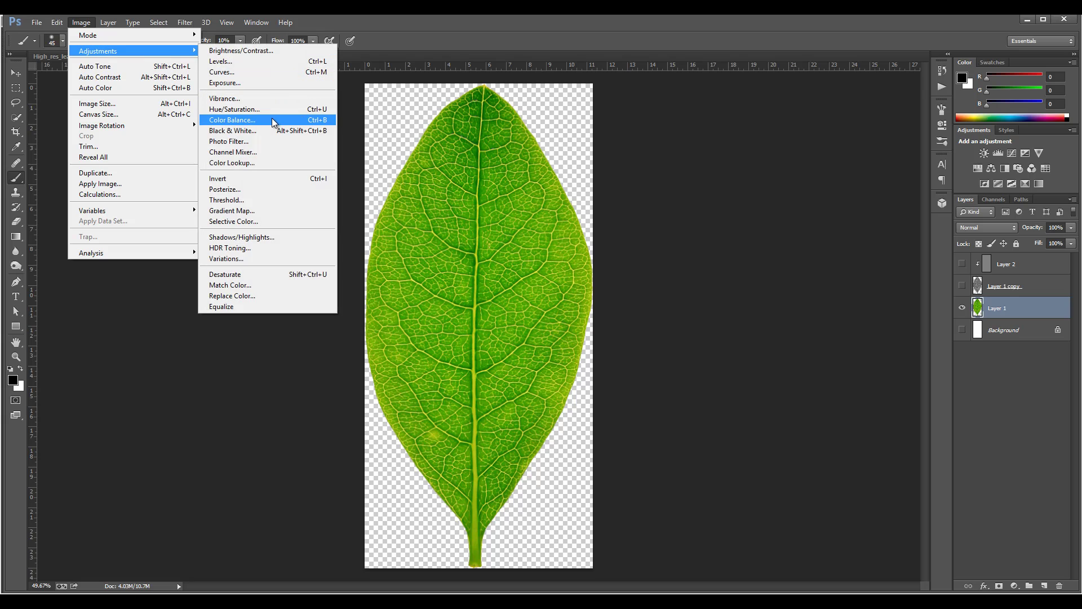
click(1015, 586)
click(1027, 405)
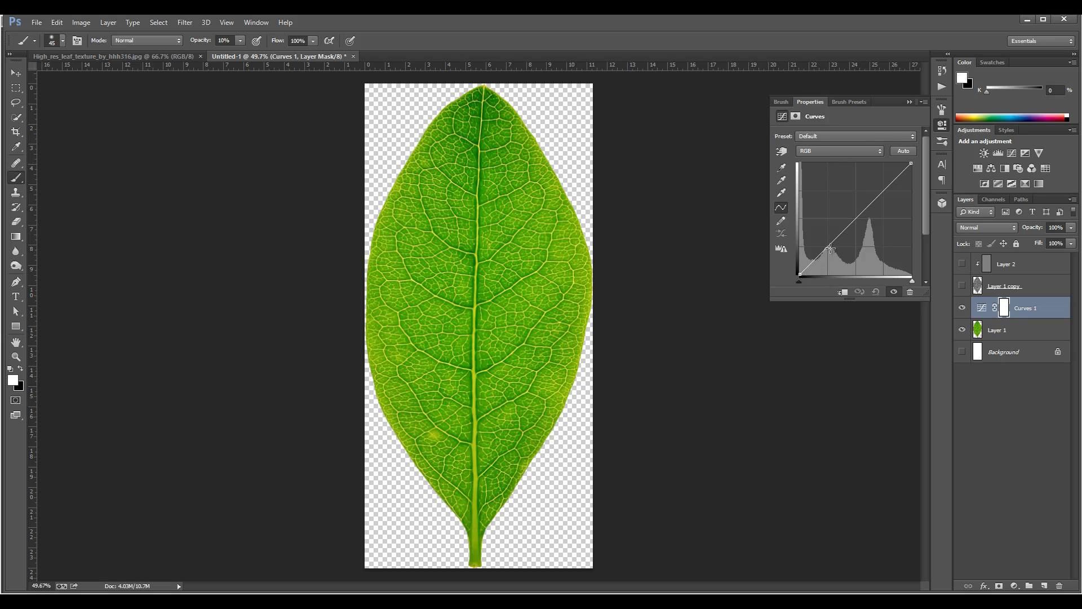
Darken the RGB curve and reshape the Red and Blue channel curves.
drag(831, 247, 839, 254)
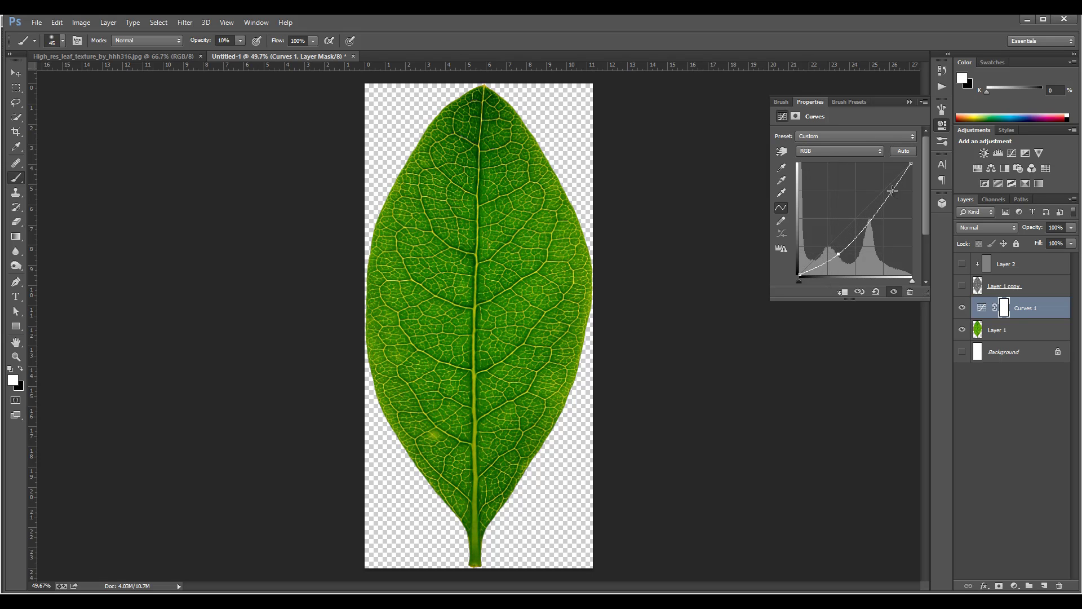
mouse_move(893, 191)
mouse_down()
mouse_move(886, 179)
mouse_move(900, 190)
mouse_move(903, 177)
mouse_up()
drag(838, 254, 836, 252)
click(802, 154)
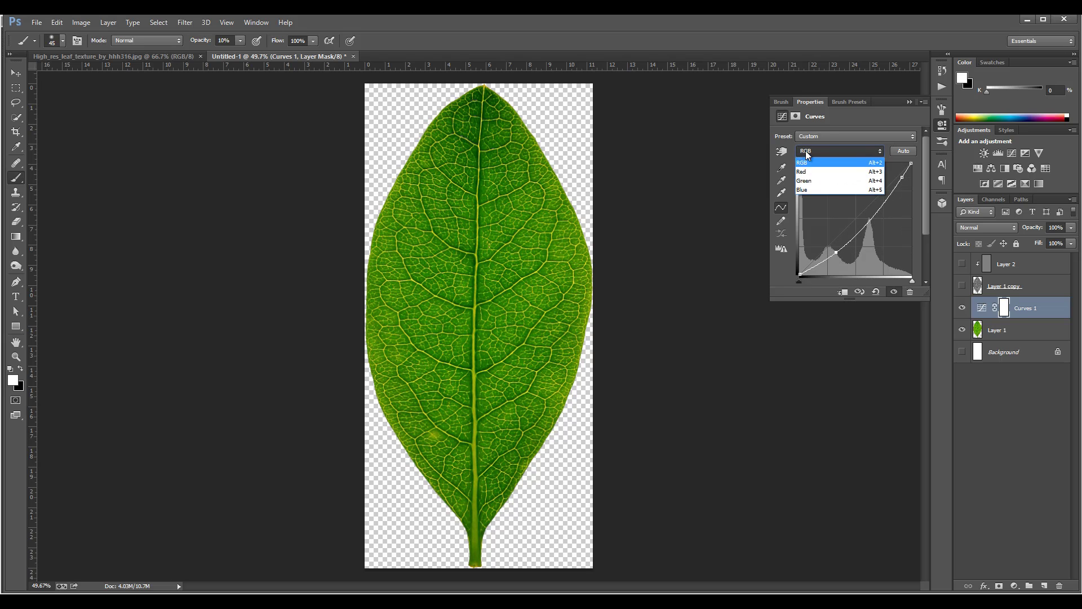
click(803, 171)
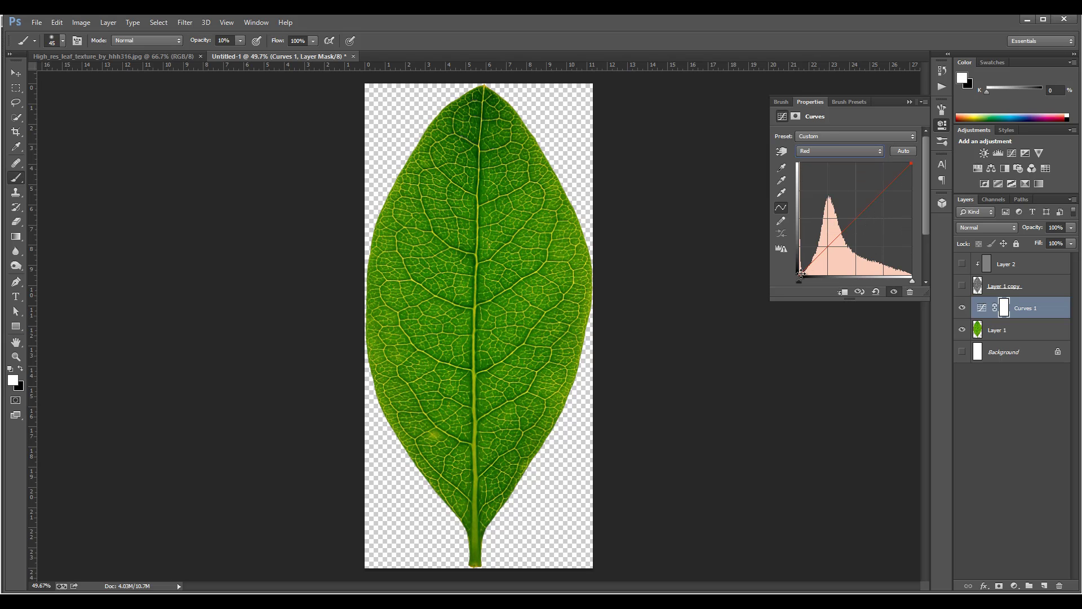
drag(801, 274, 828, 244)
click(827, 151)
click(812, 189)
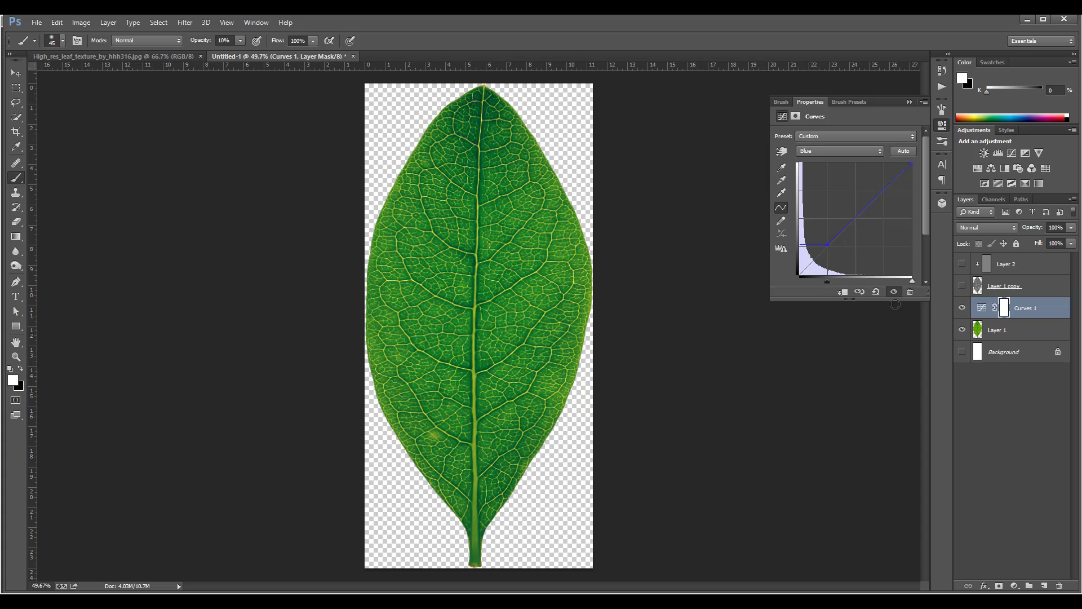
Save the darkened leaf for web as leaf.png in the BeanPlant folder.
click(39, 22)
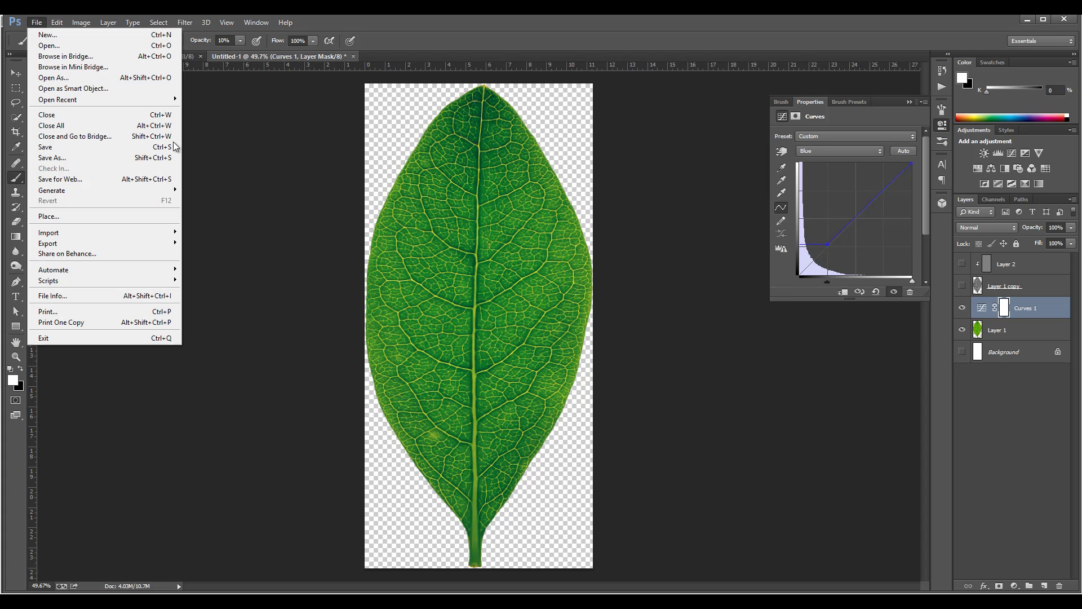
click(124, 179)
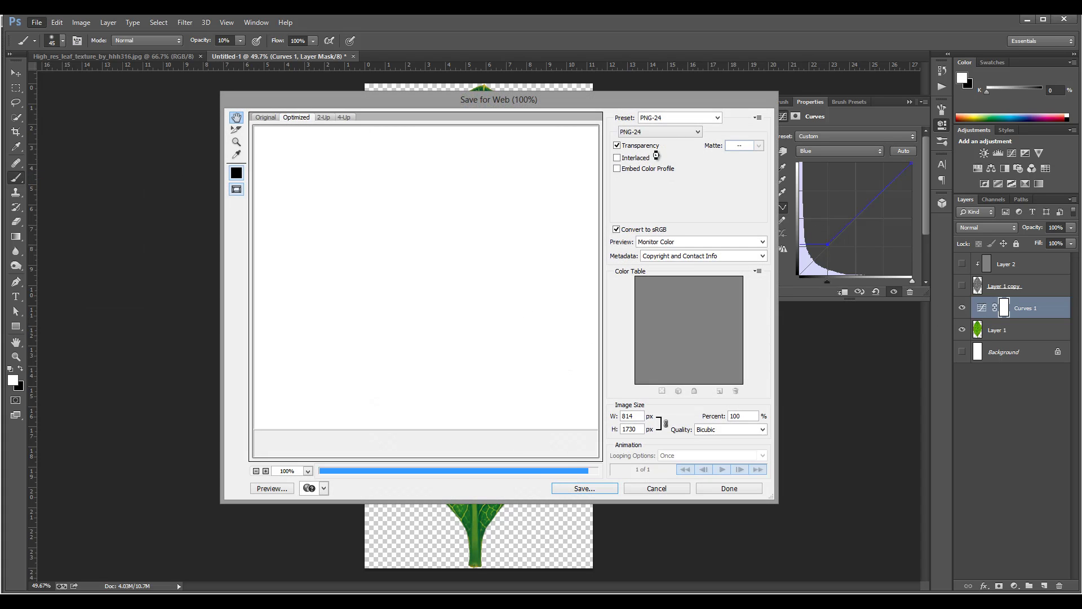
click(584, 488)
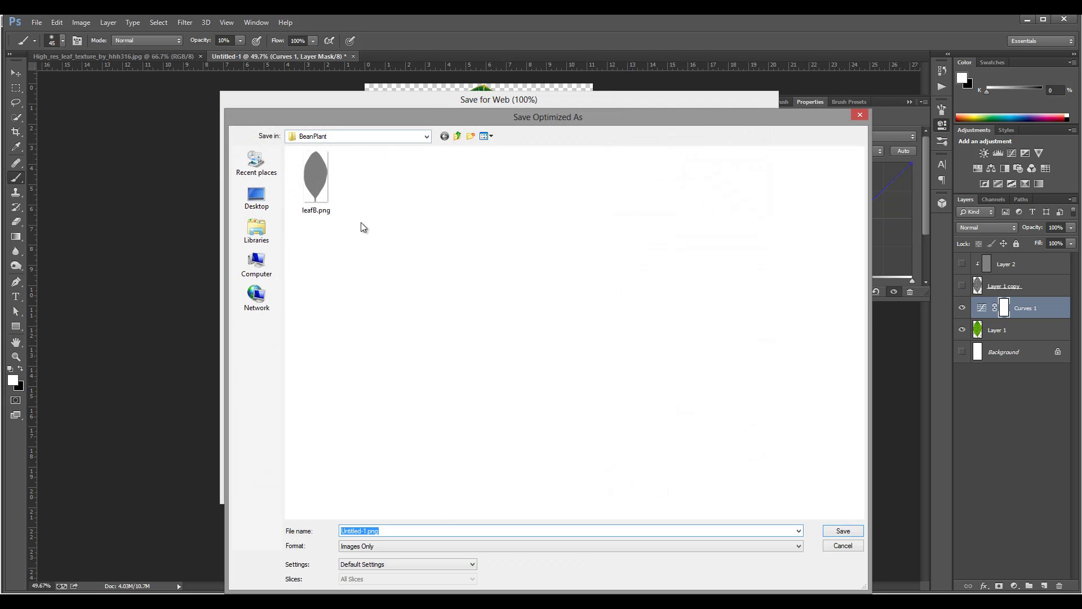
text(leaf)
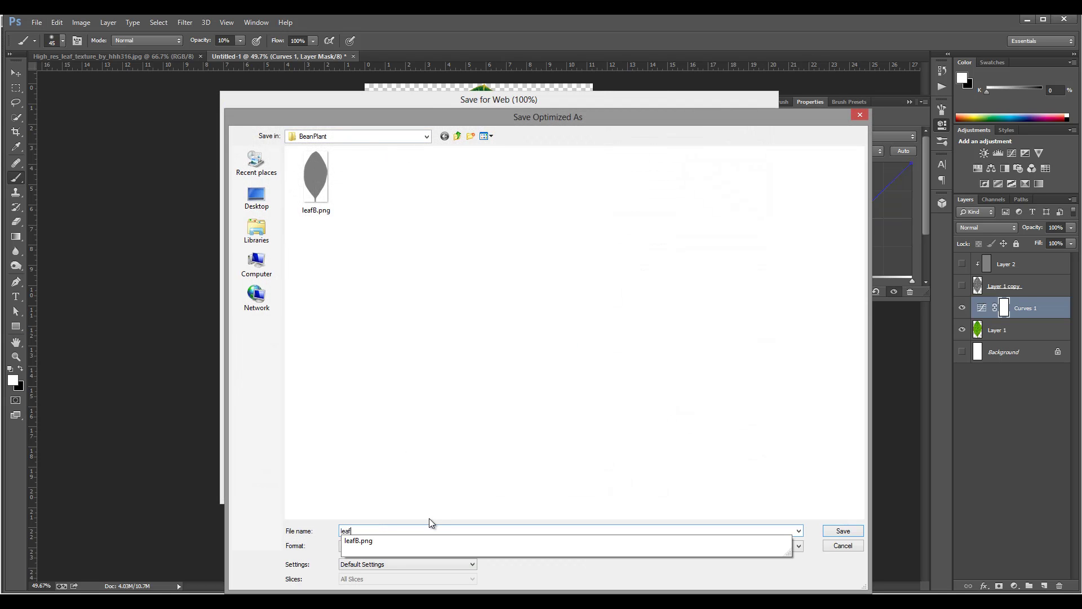
key(Return)
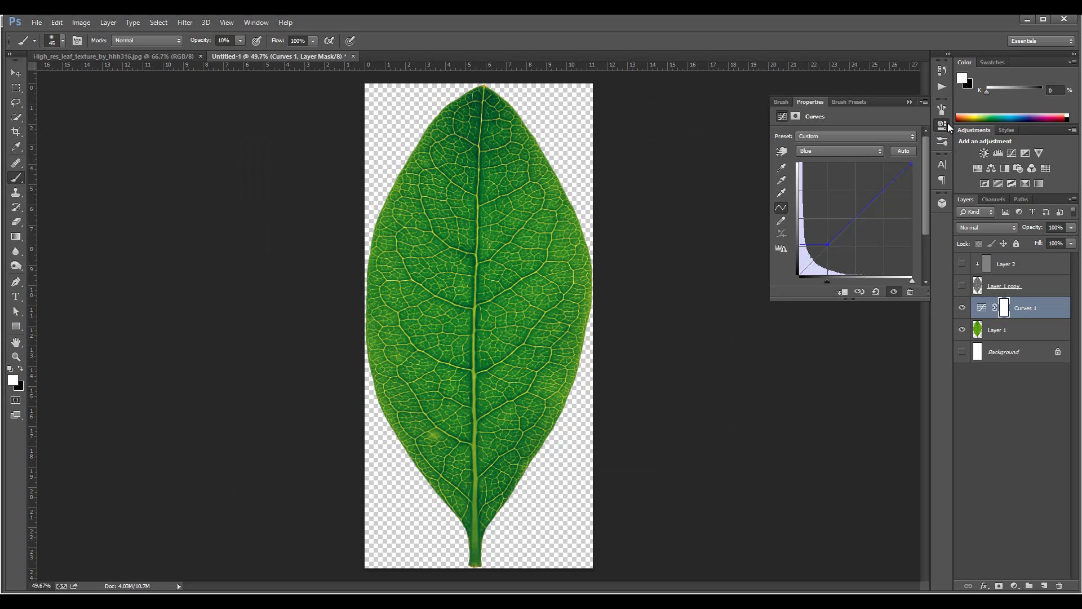
Hide Curves 1 and Layer 1 and select Layer 2.
click(942, 141)
click(1041, 262)
click(962, 307)
click(962, 330)
Add Layer 3 and set the foreground colour to grey 7a7a7a (brightness 48%).
click(1044, 587)
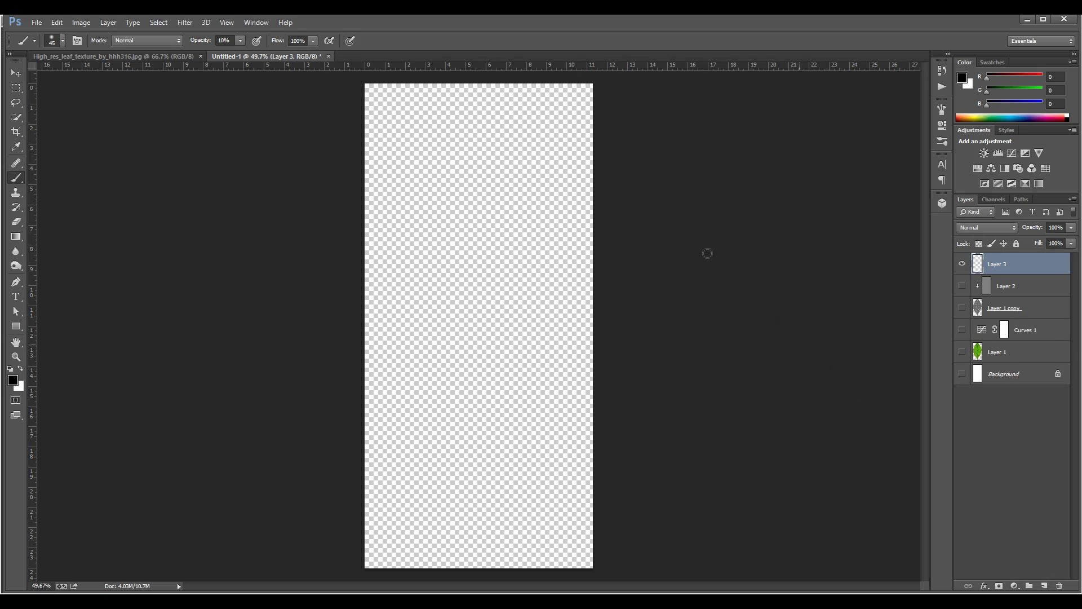
click(12, 380)
drag(675, 199, 567, 205)
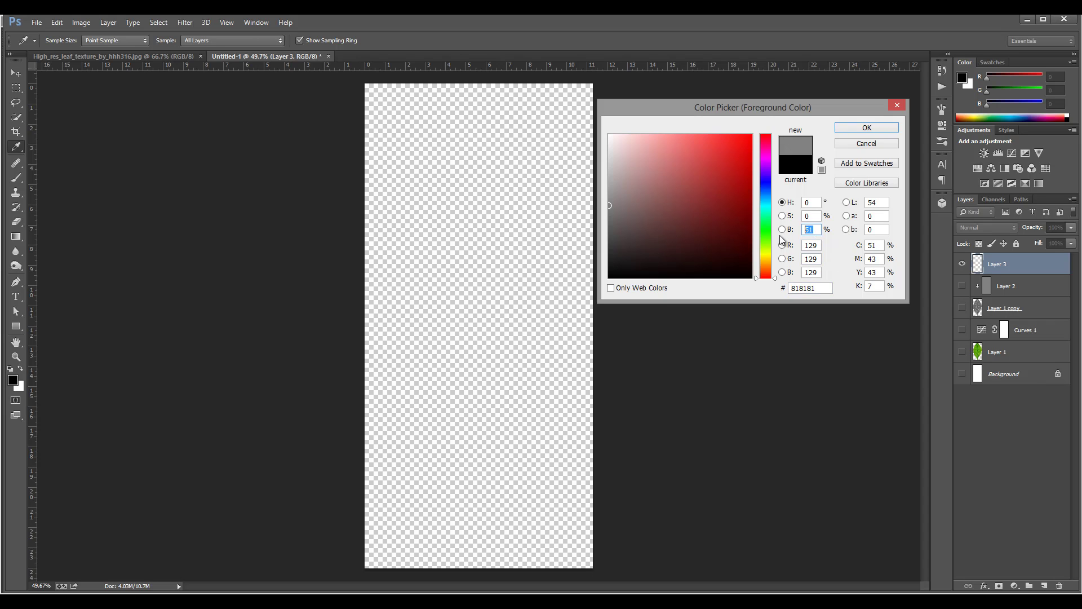
key(BackSpace)
text(0)
double_click(800, 230)
text(48)
click(868, 127)
key(b)
Set the background colour to grey 858585 (brightness 52%).
click(20, 388)
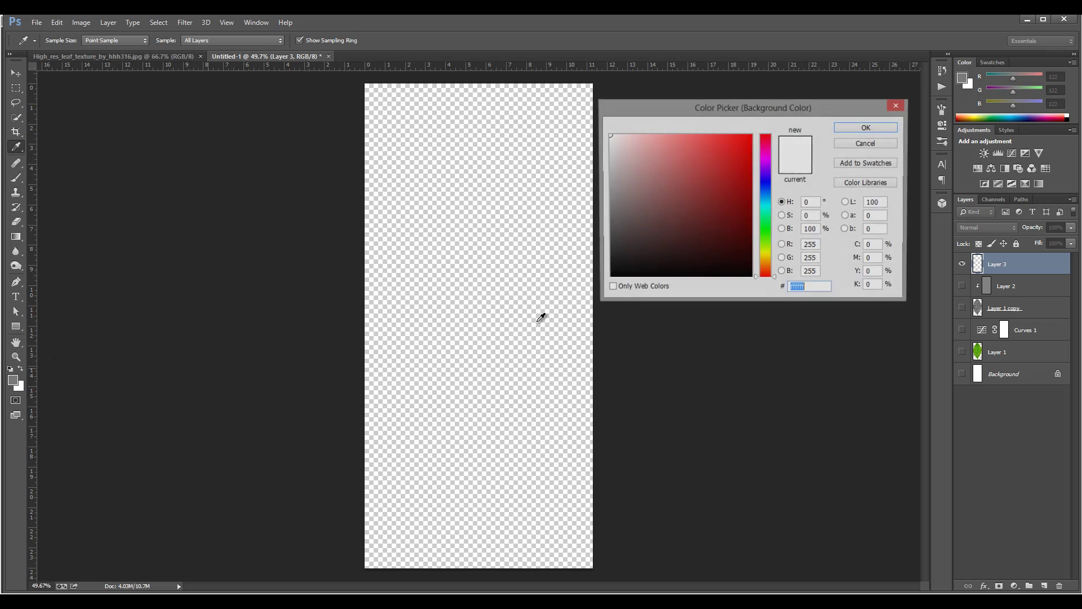
double_click(817, 230)
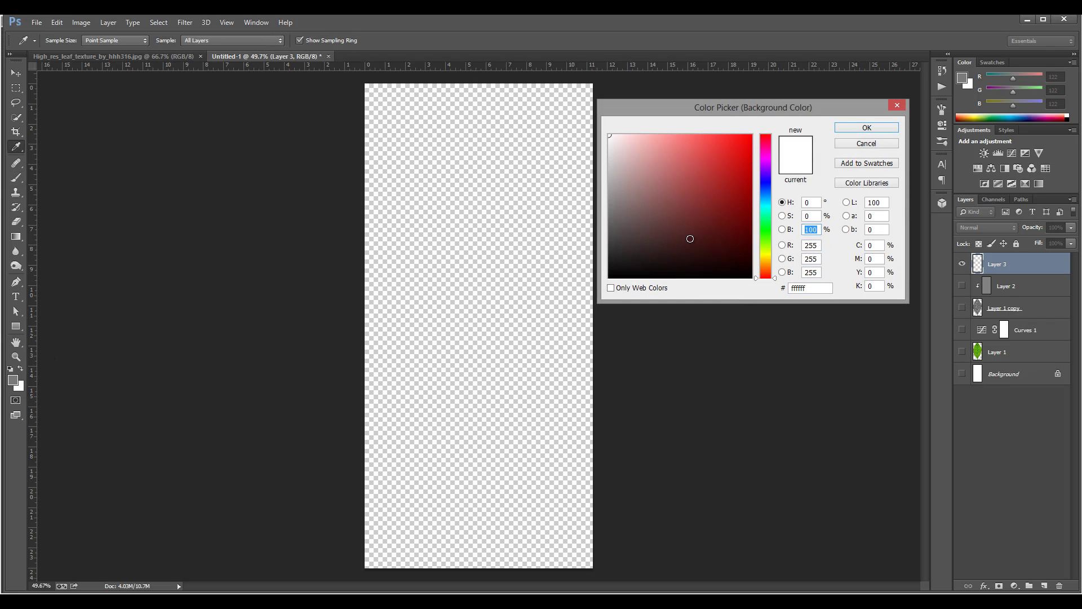
text(52)
click(886, 129)
key(b)
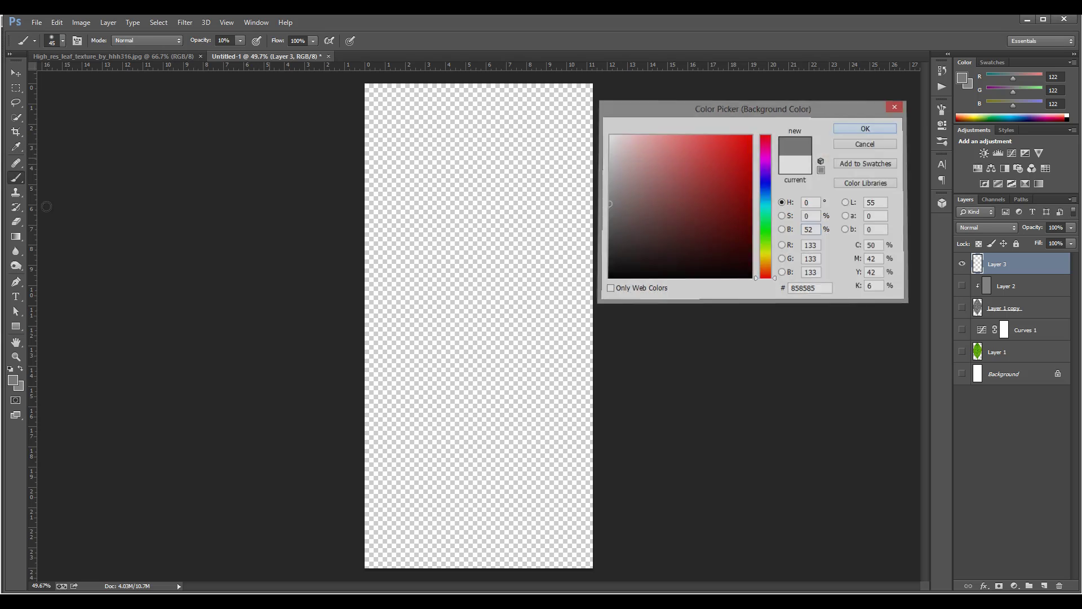
click(186, 22)
click(15, 236)
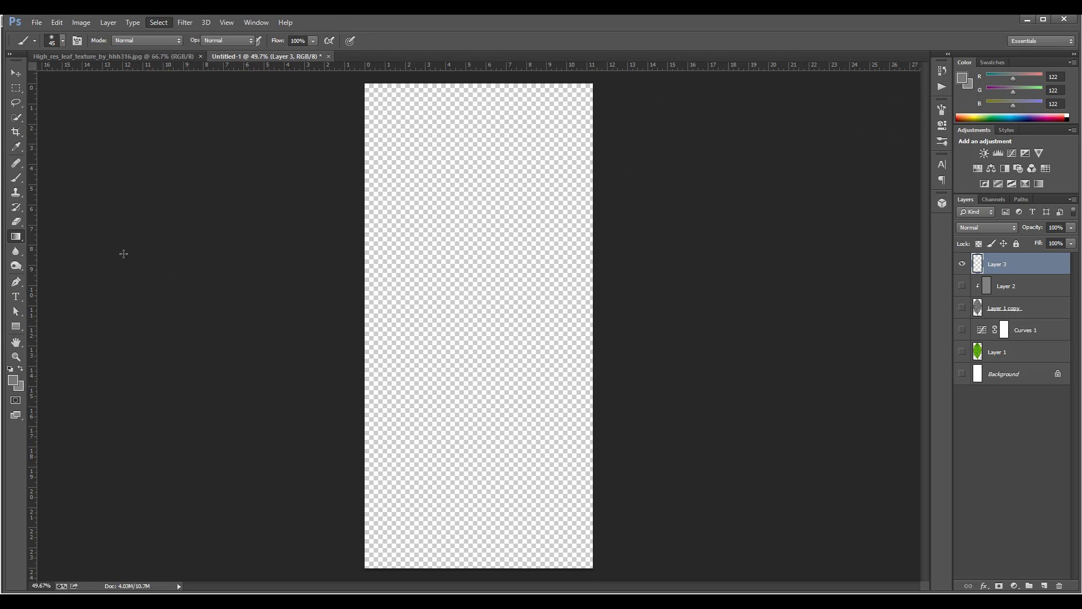
Fill Layer 3 with a diagonal grey gradient and render Clouds over it.
drag(497, 245, 602, 356)
click(185, 22)
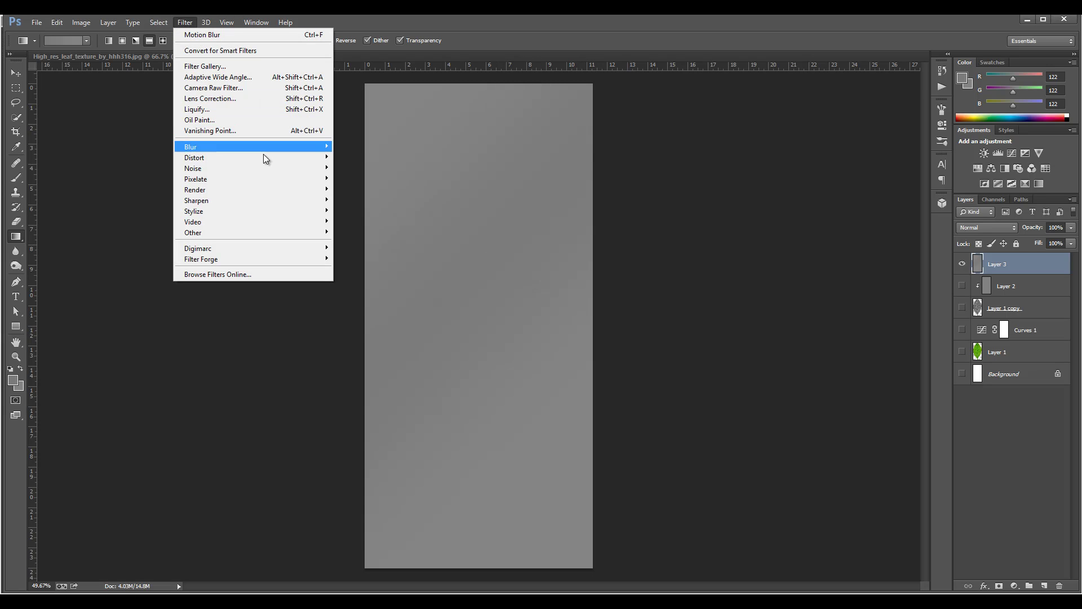
mouse_move(258, 191)
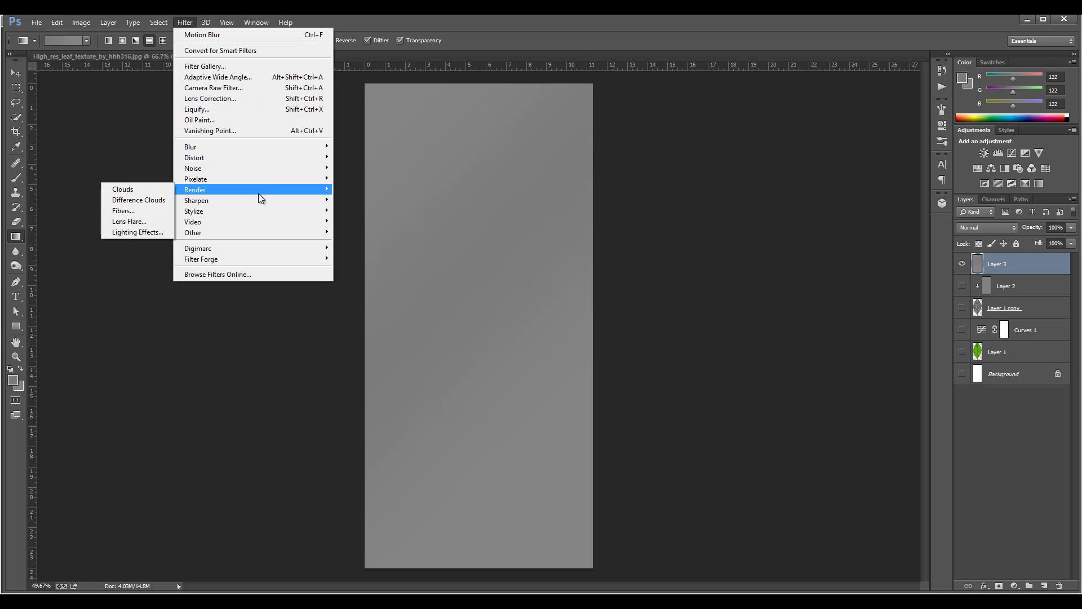
click(141, 189)
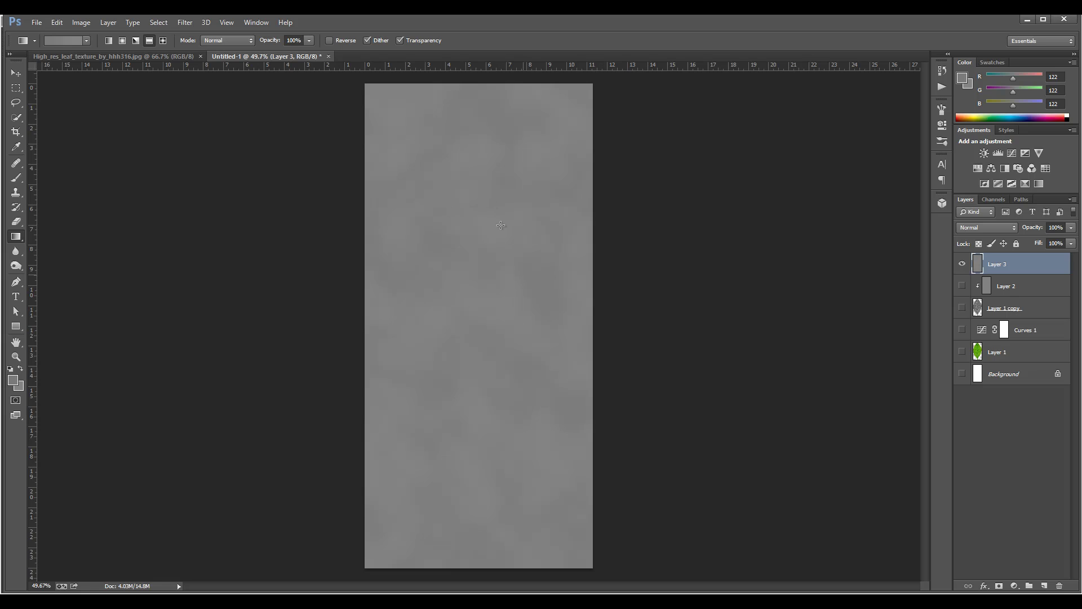
Change the greys to 707070 and 8c8c8c and re-render the Clouds filter.
click(17, 382)
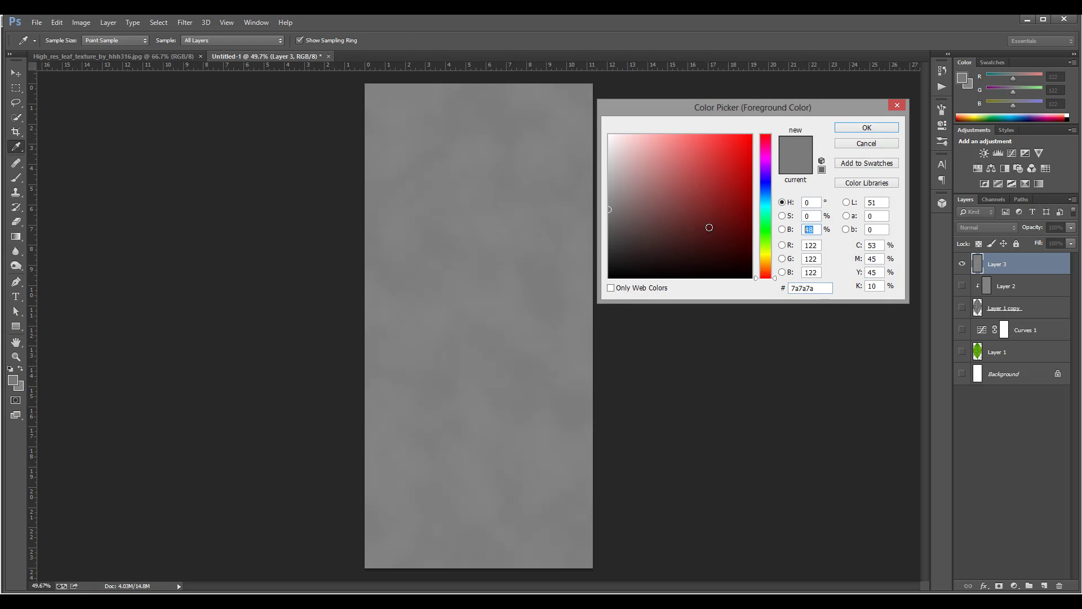
text(44)
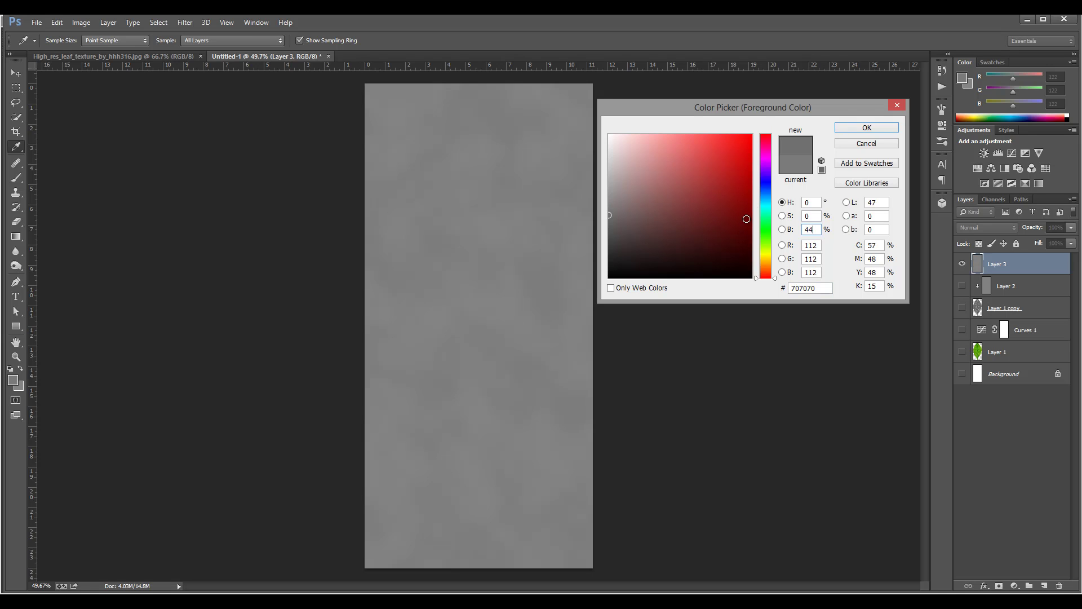
click(864, 128)
key(g)
click(19, 386)
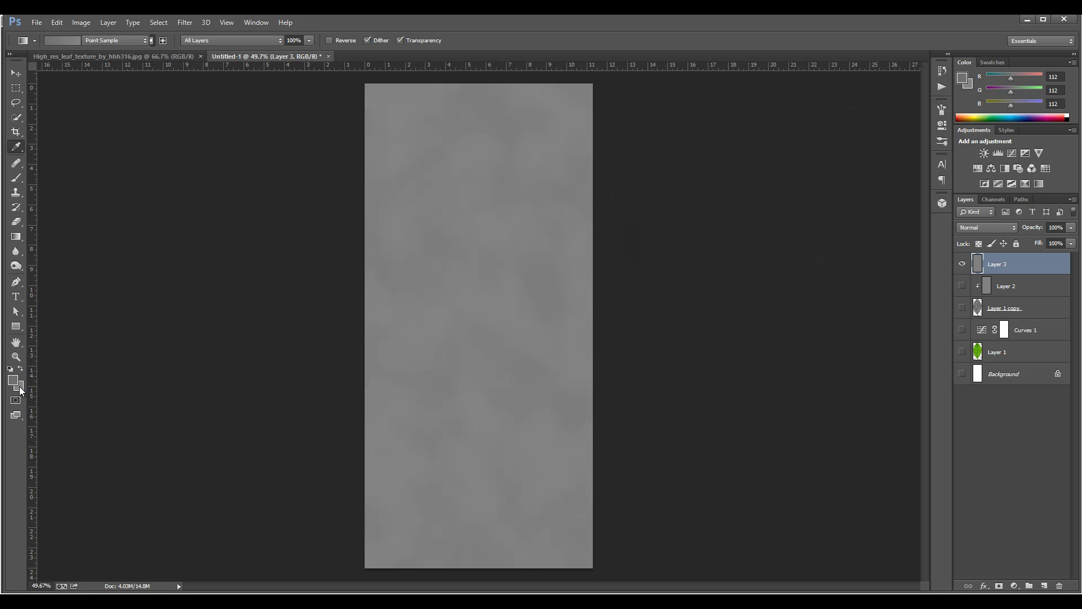
click(810, 229)
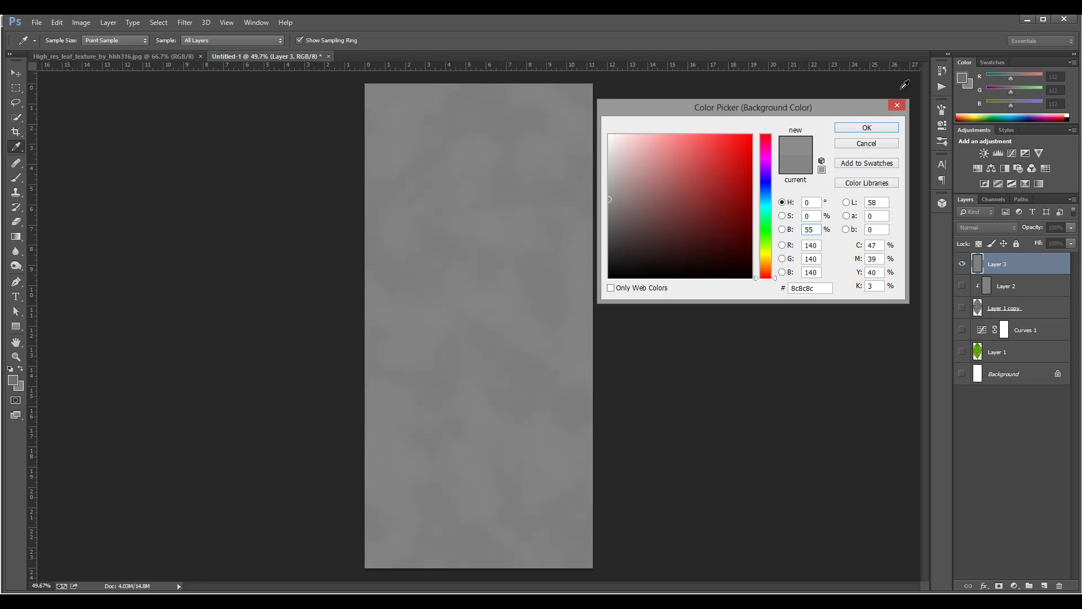
click(867, 128)
click(185, 23)
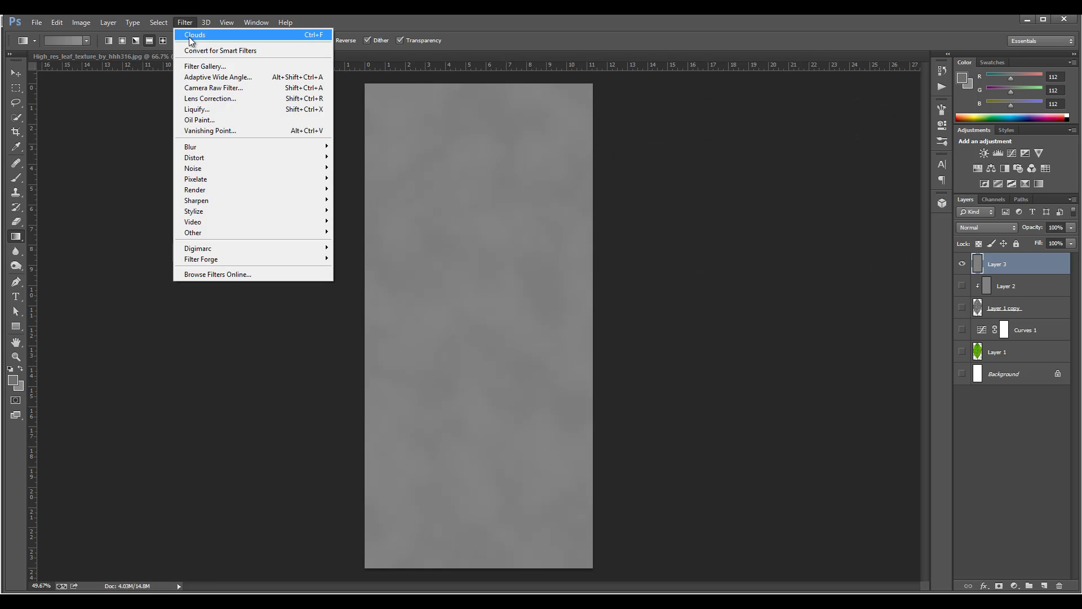
click(199, 33)
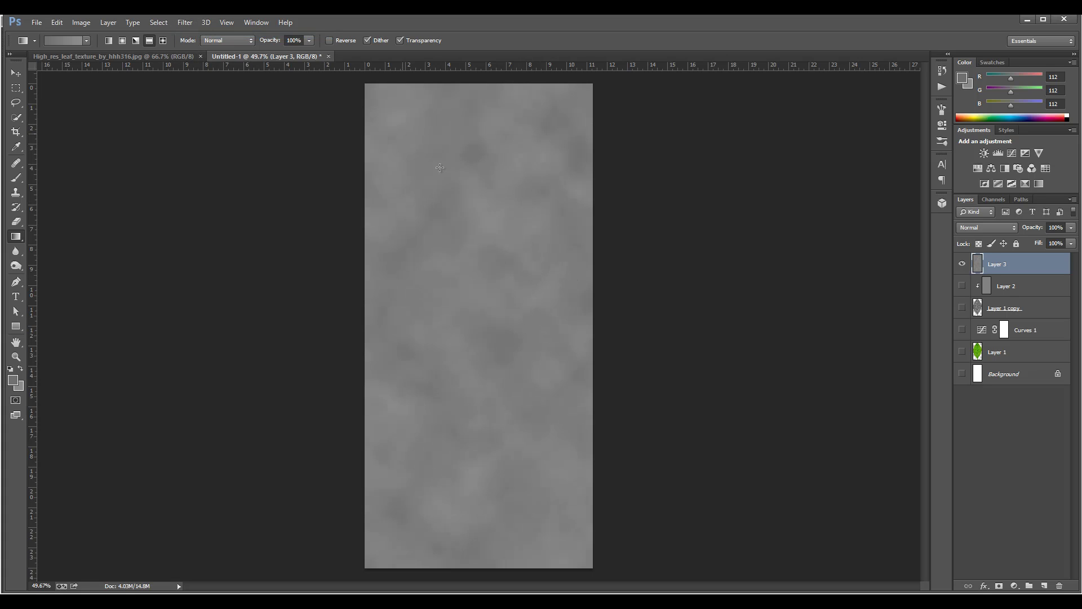
Soften the clouds with a Gaussian Blur at an increased radius.
click(190, 23)
mouse_move(283, 144)
click(156, 227)
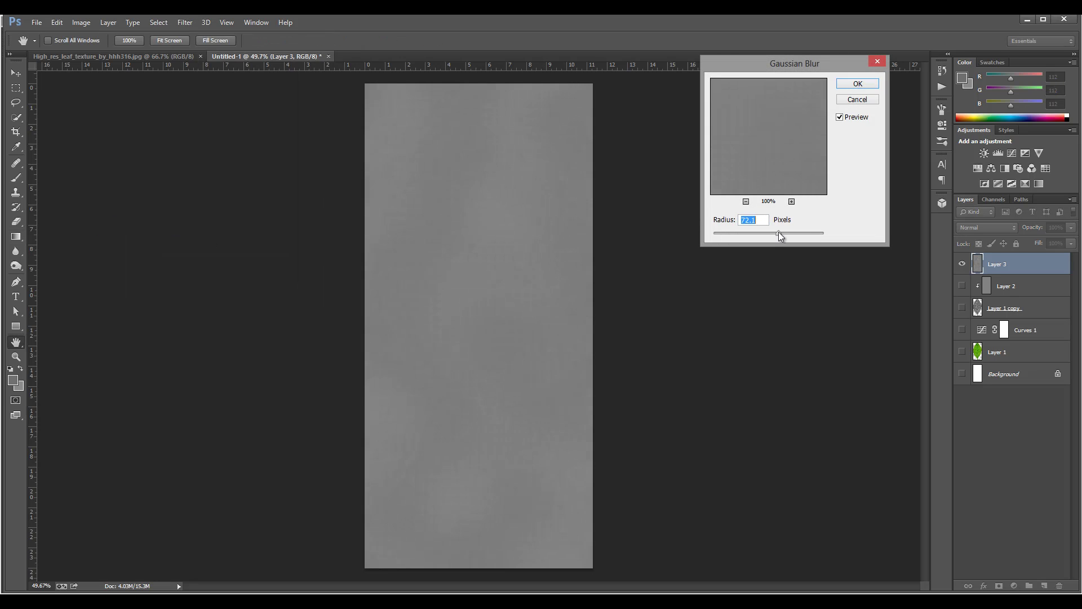
drag(761, 235, 765, 234)
click(858, 84)
key(g)
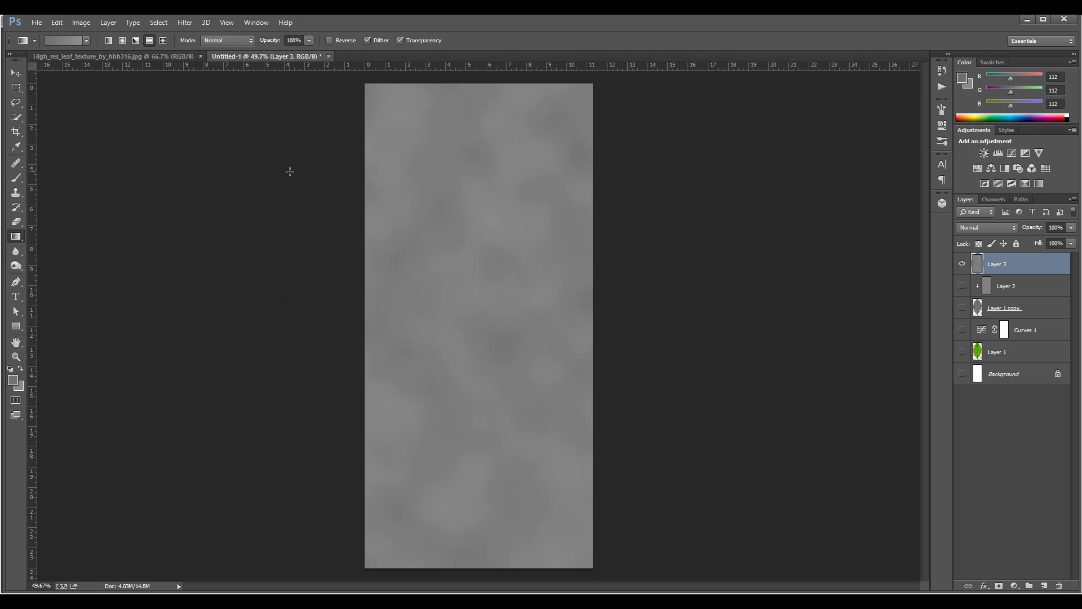
Export the blurred texture as a PNG through Save for Web.
click(37, 22)
click(141, 178)
click(589, 487)
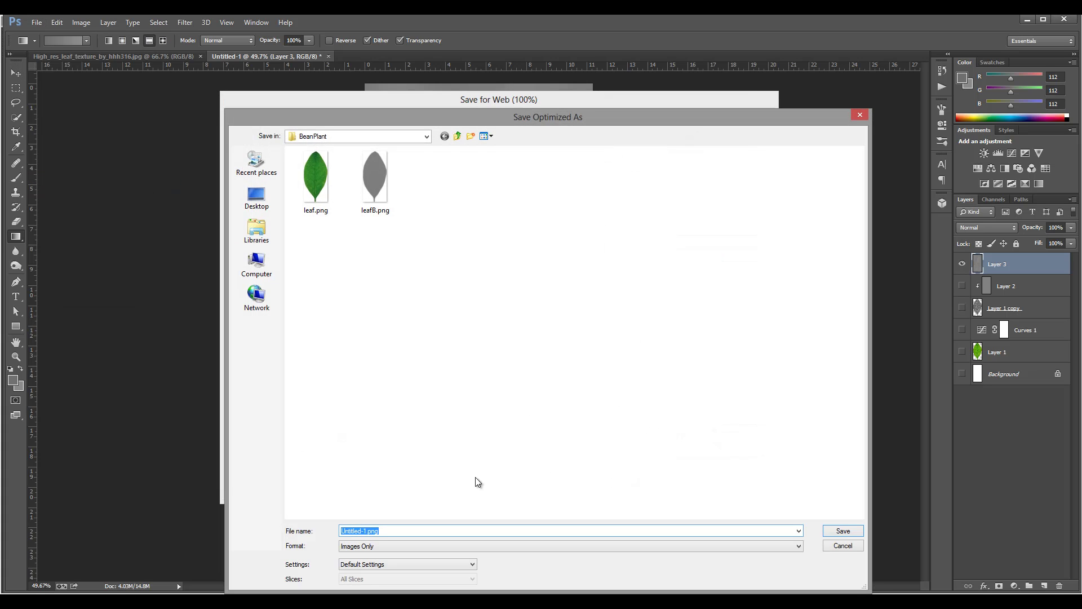
Save the exported texture under the name leafC.
text(leafC)
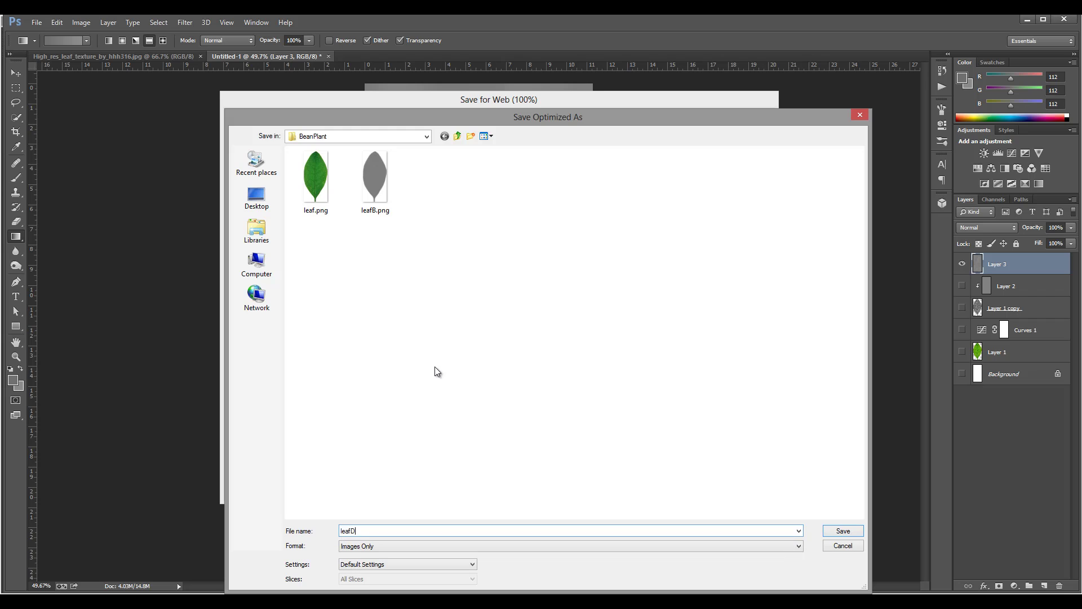
key(Return)
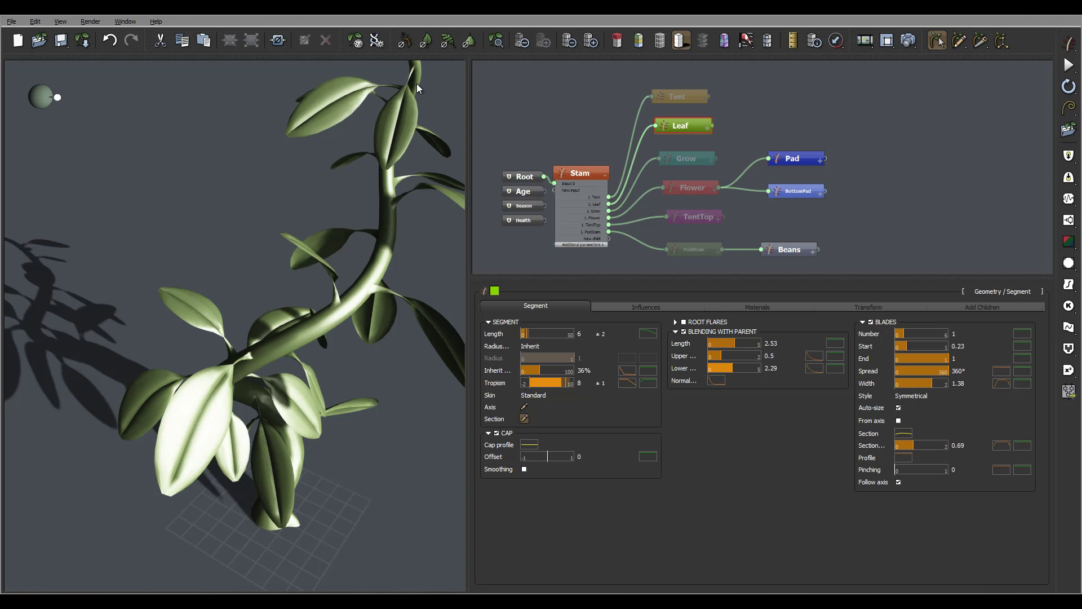
mouse_move(354, 322)
mouse_down()
mouse_move(341, 349)
mouse_move(377, 300)
mouse_move(337, 320)
mouse_move(351, 319)
mouse_up()
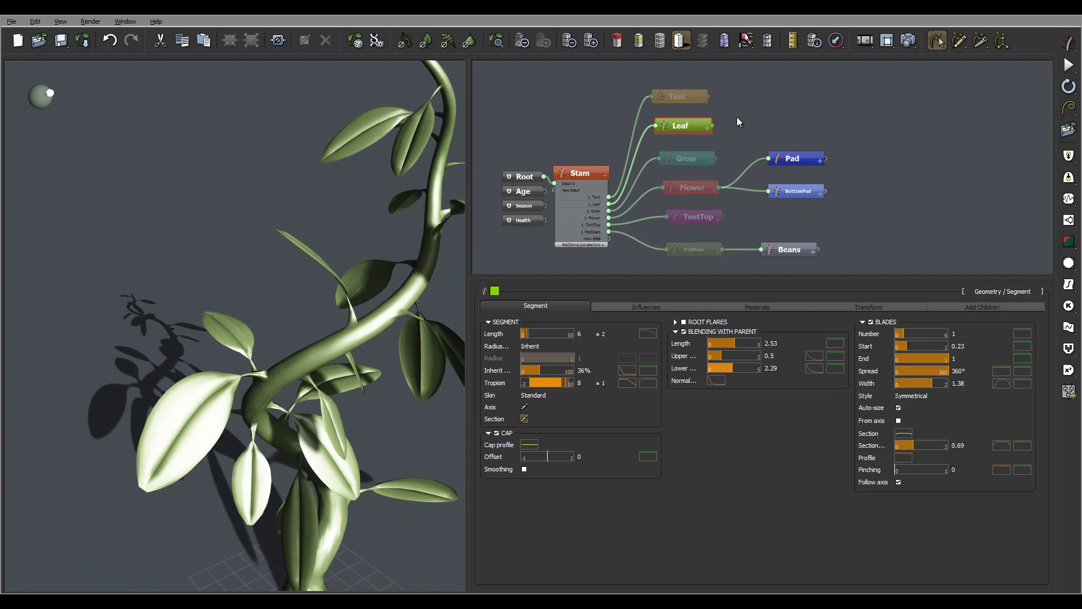
Show the Stam node's Materials settings and check the Cap and Blades material choices.
click(758, 309)
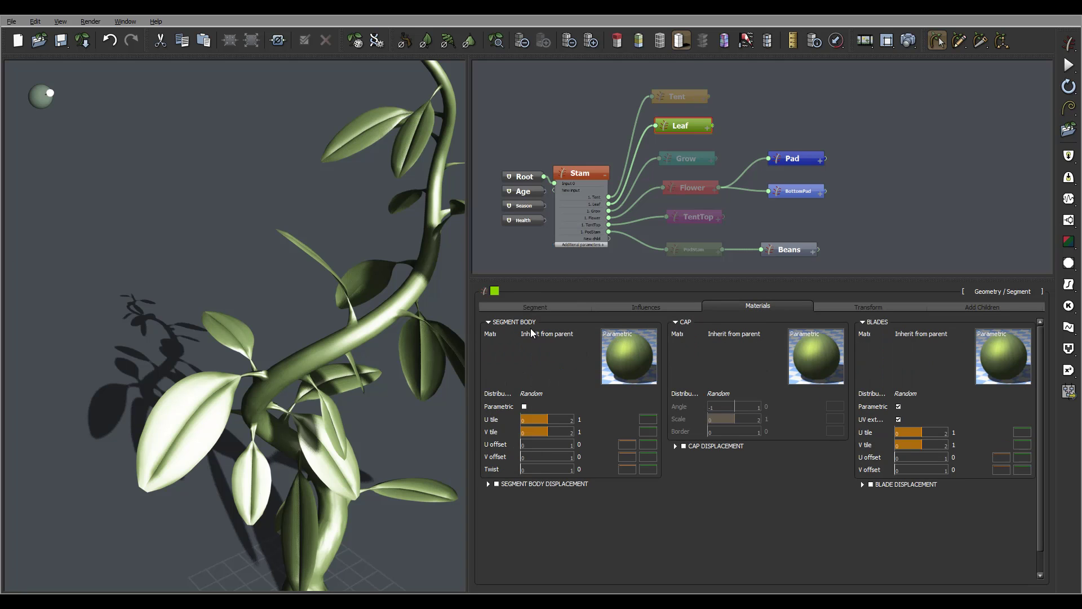
click(571, 431)
click(732, 364)
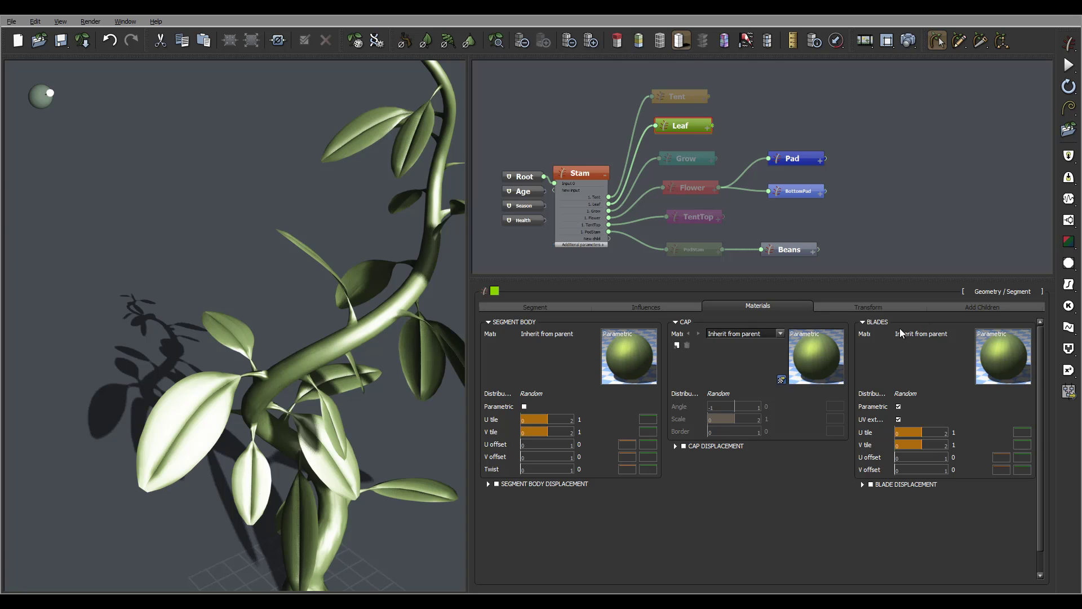
click(1009, 379)
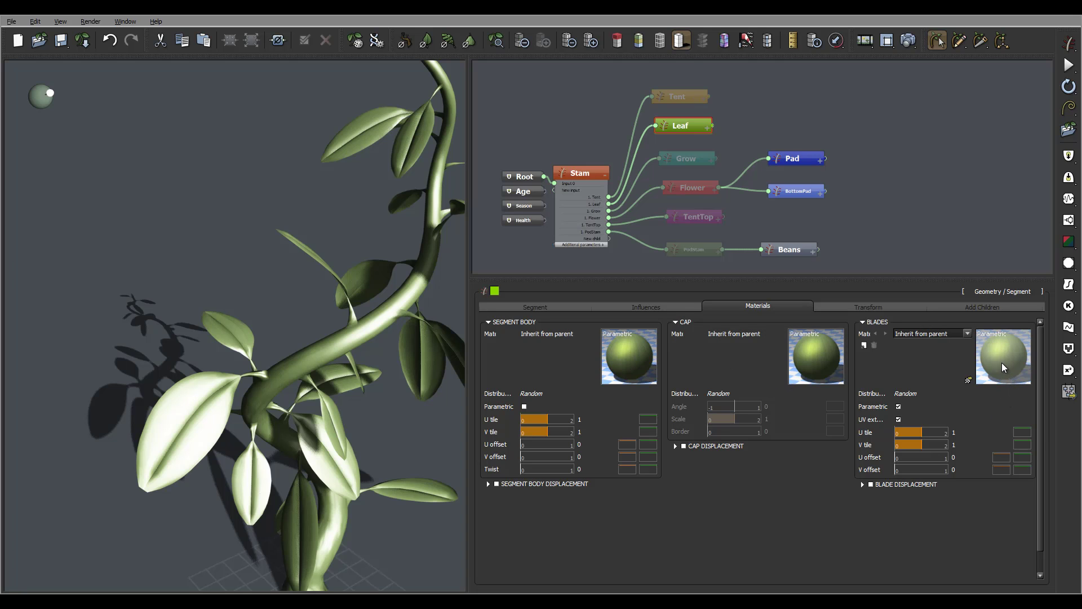
Load leaf.png as the blades' colour picture, using its alpha as transparency.
double_click(1003, 363)
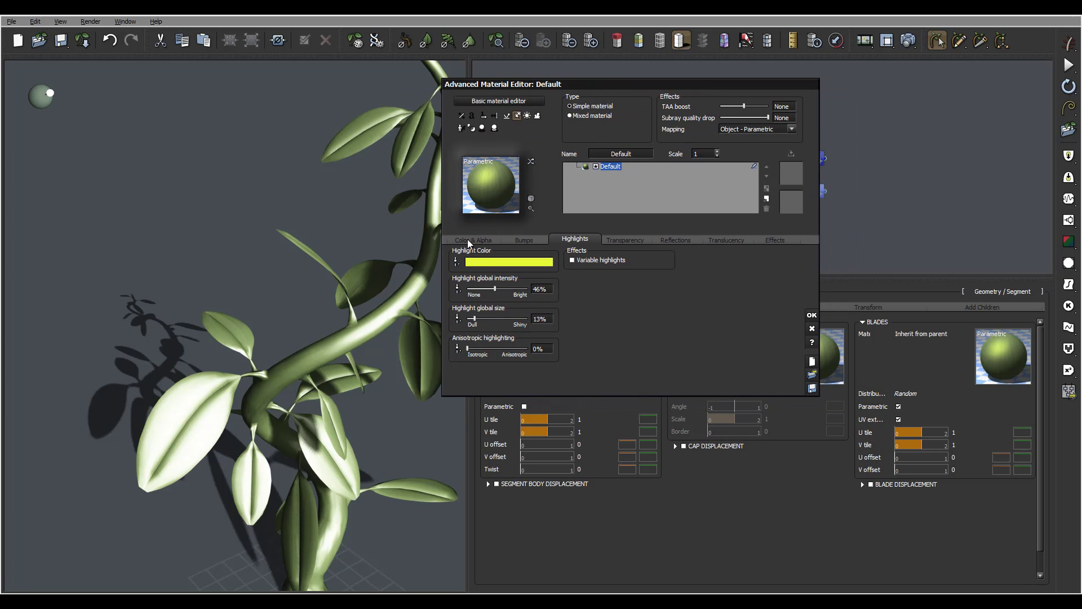
click(477, 240)
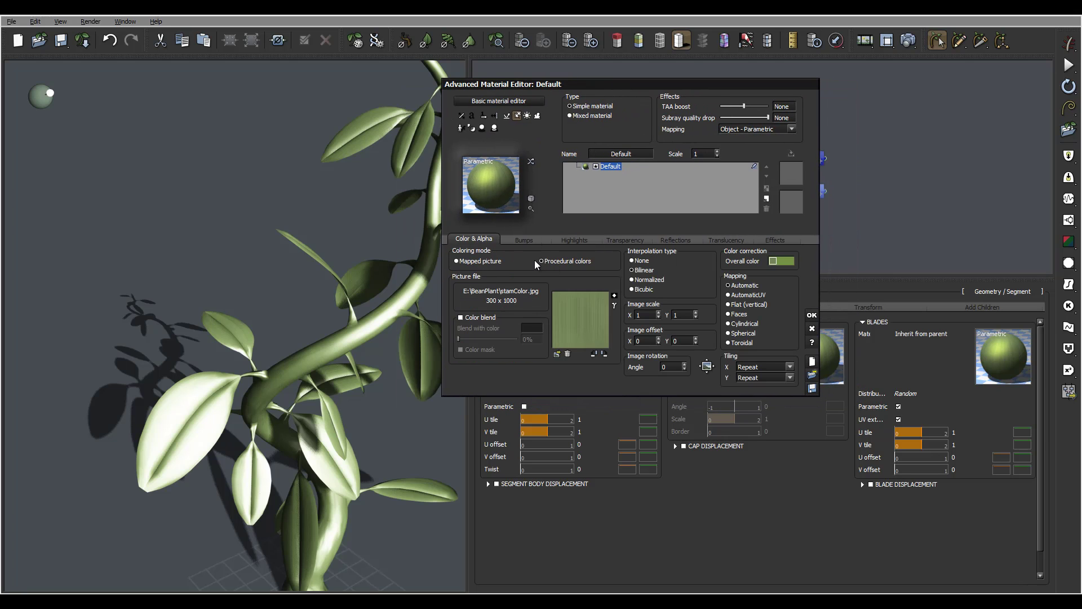
click(541, 261)
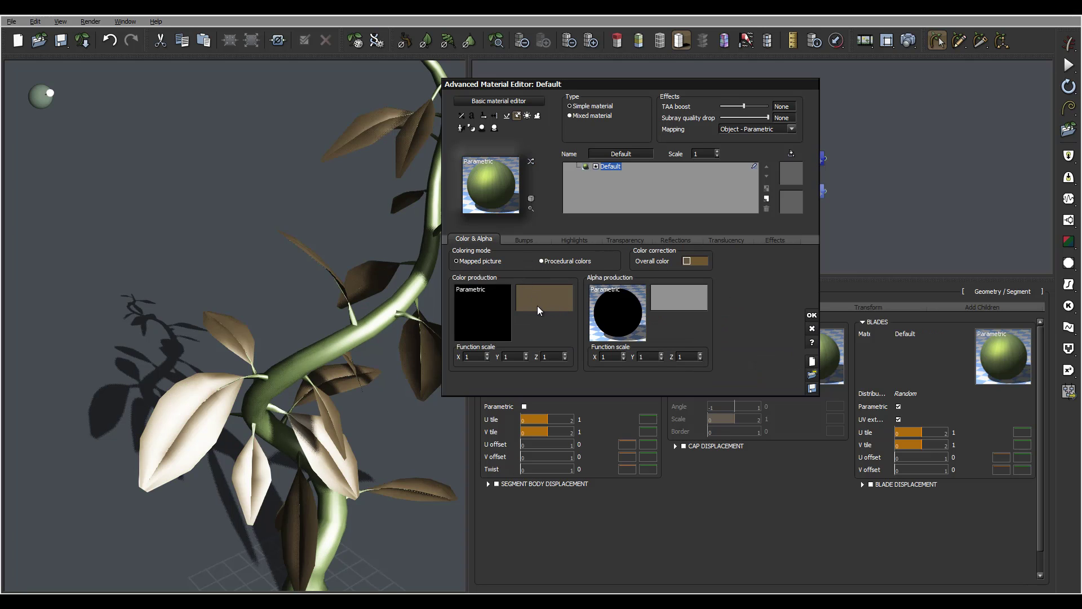
key(ctrl+z)
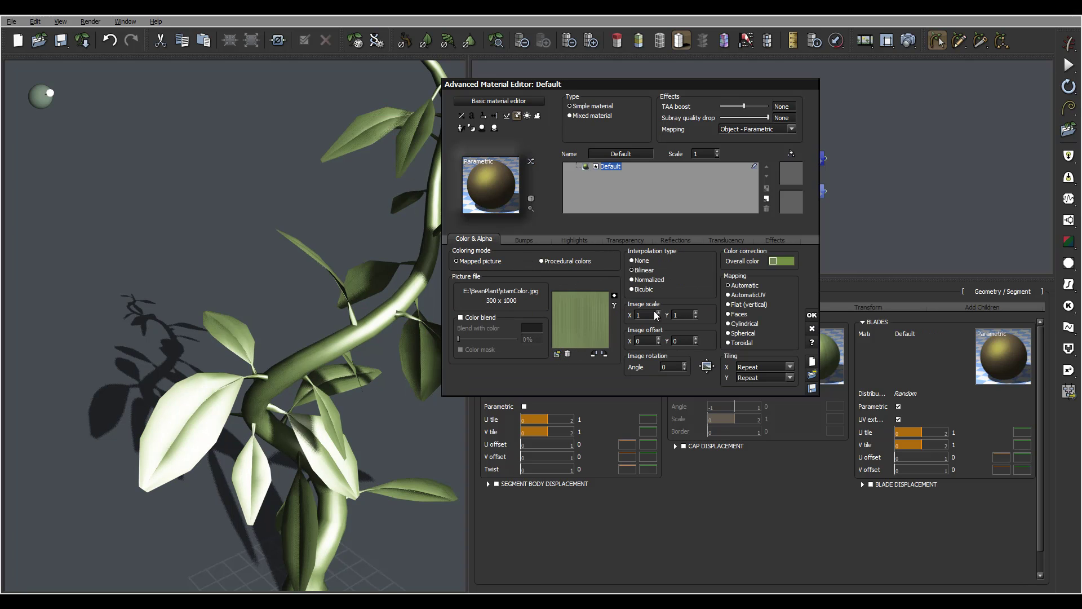
click(558, 354)
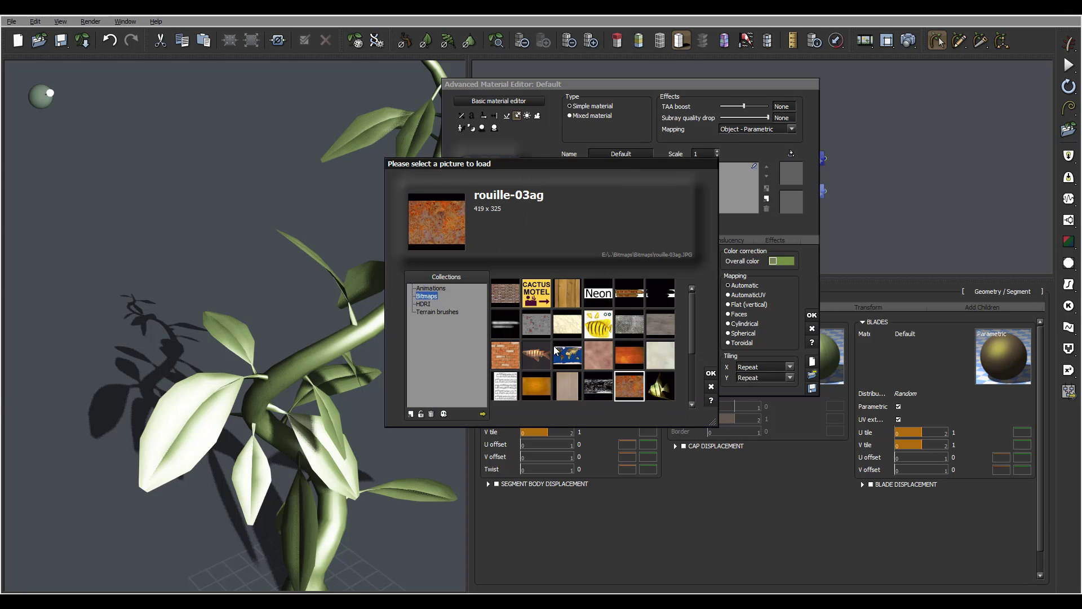
click(481, 411)
click(489, 172)
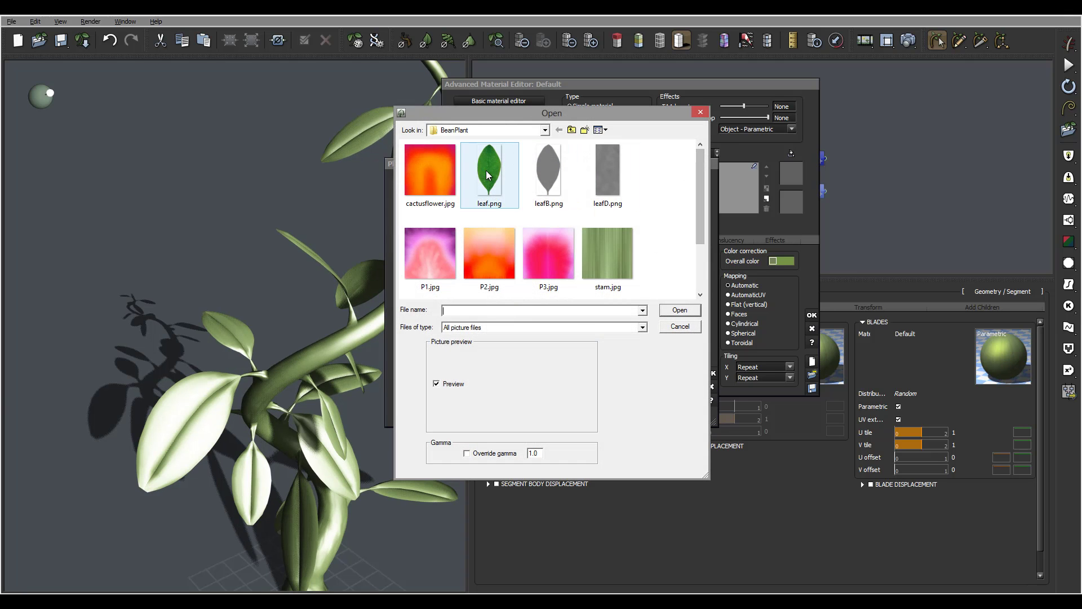
click(680, 310)
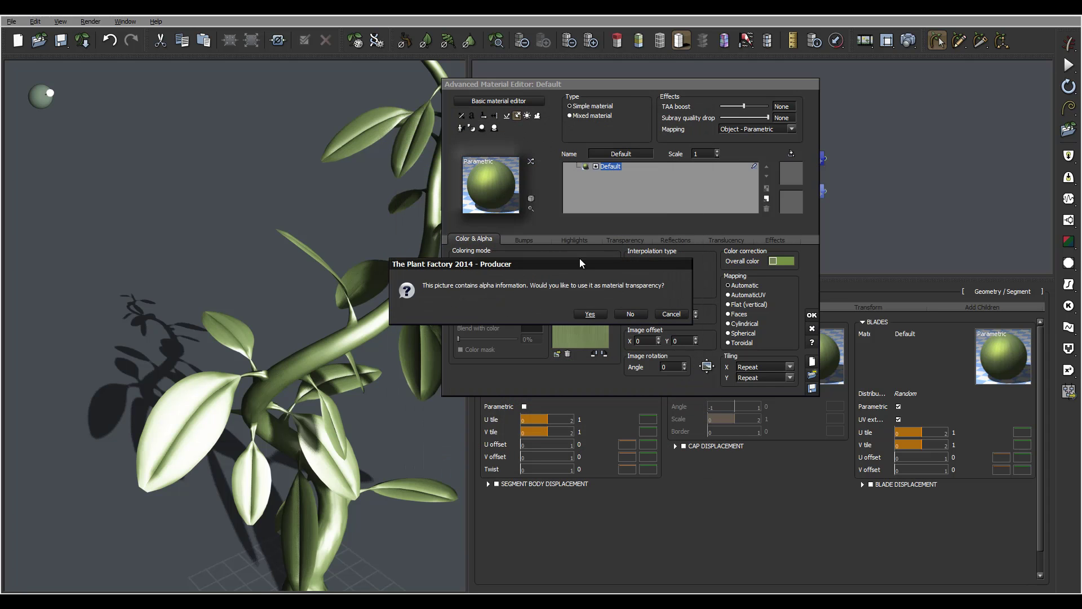
click(588, 314)
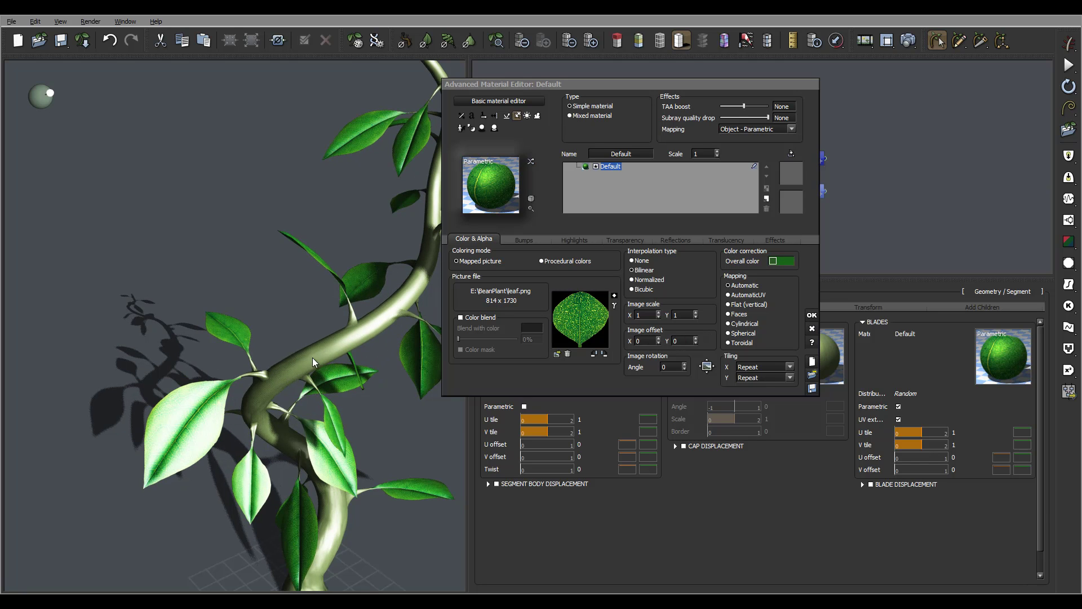
Change the blades material's overall colour to a duller olive yellow-green.
drag(309, 360, 389, 342)
click(783, 261)
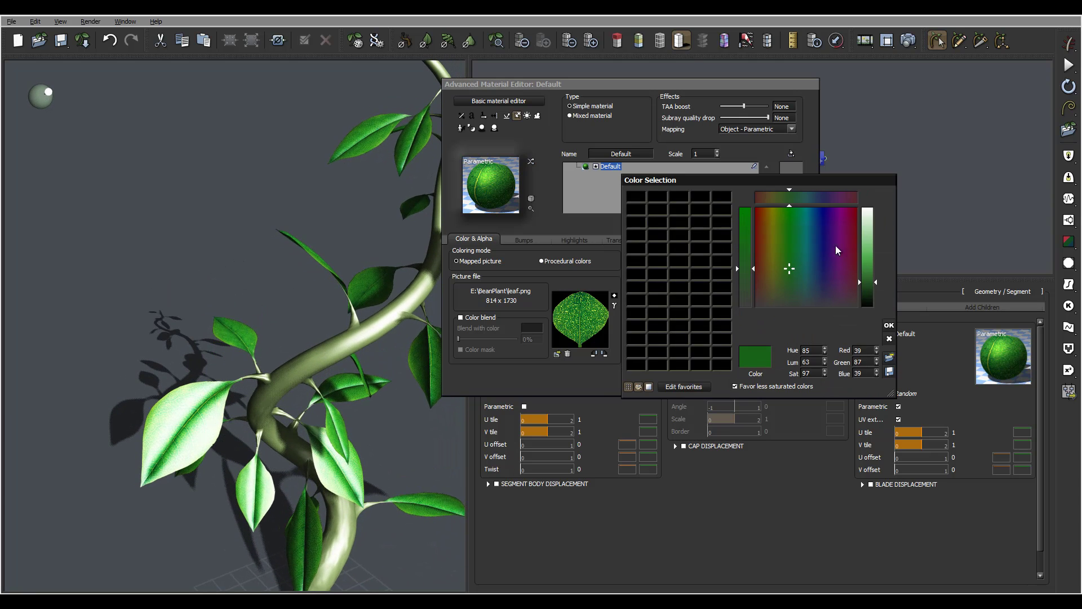
click(778, 273)
click(778, 276)
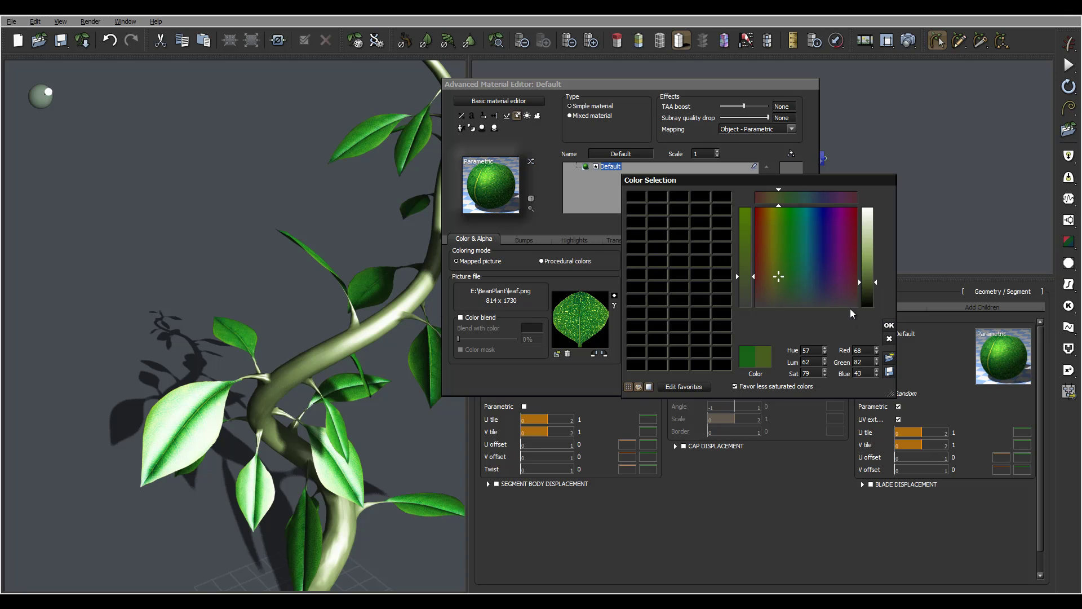
click(889, 325)
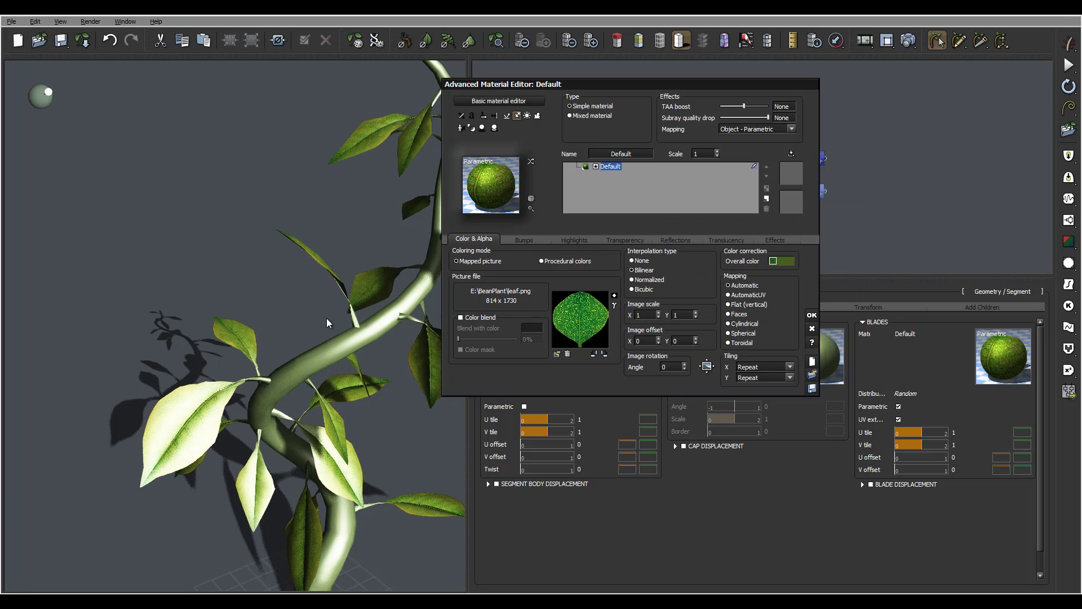
drag(308, 325, 356, 332)
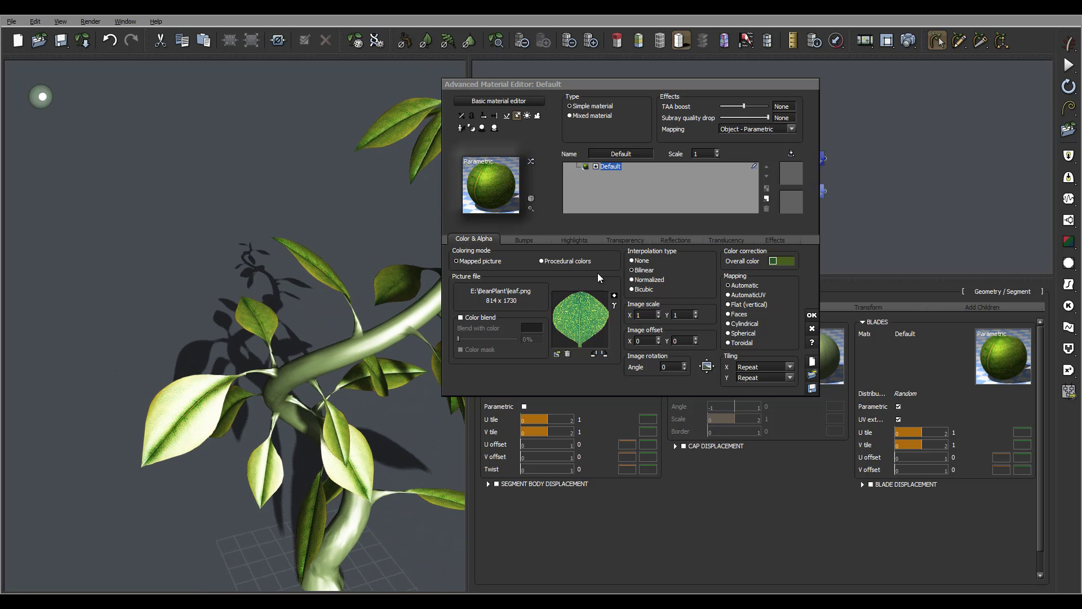
Blend the leaf picture 46% with lime green, with the colour mask enabled.
click(479, 319)
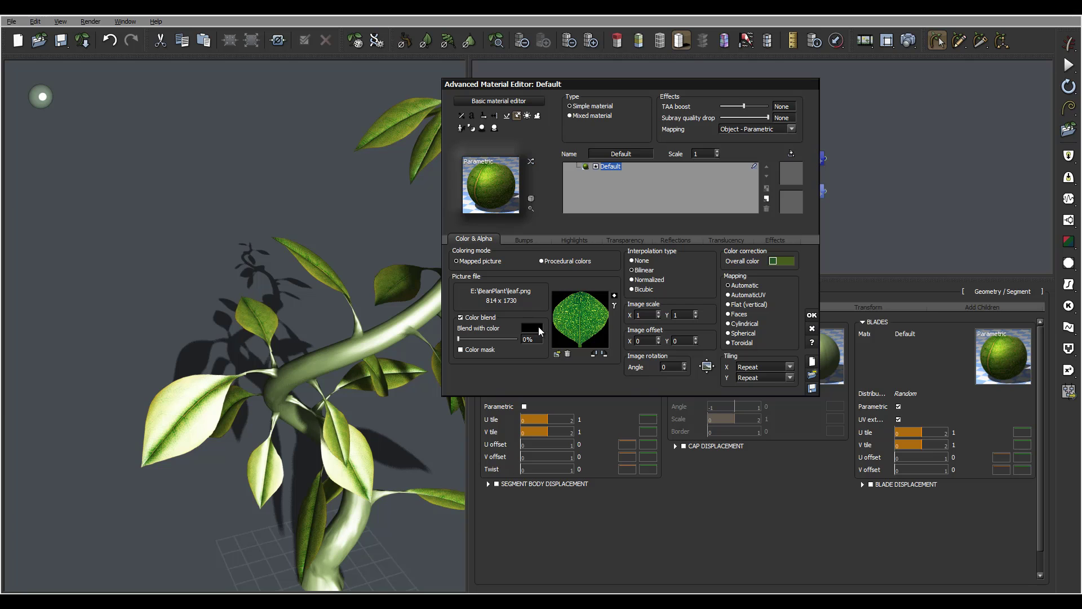
click(531, 327)
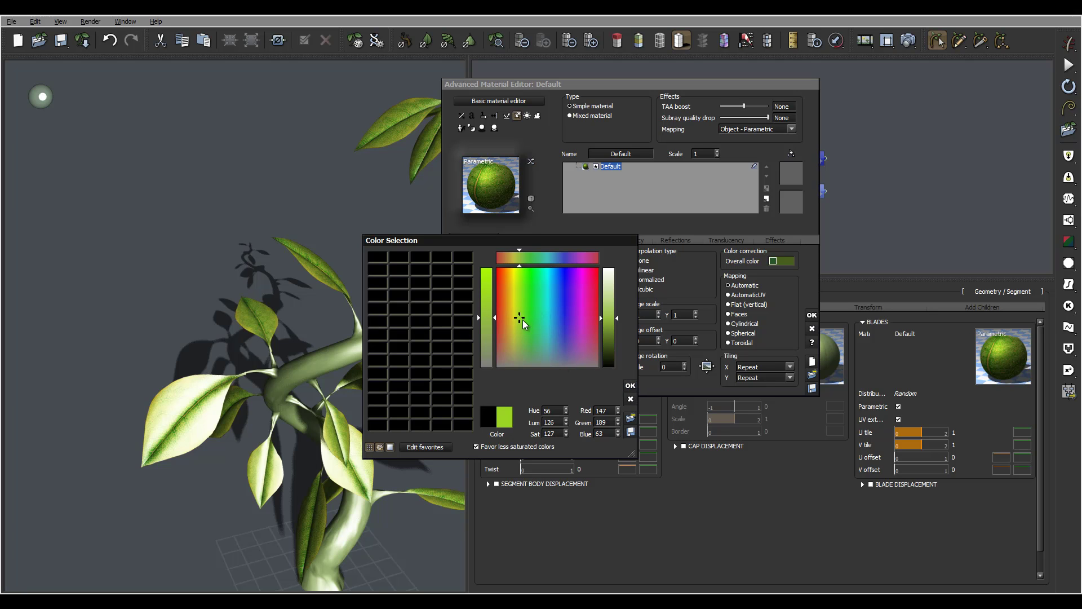
key(Return)
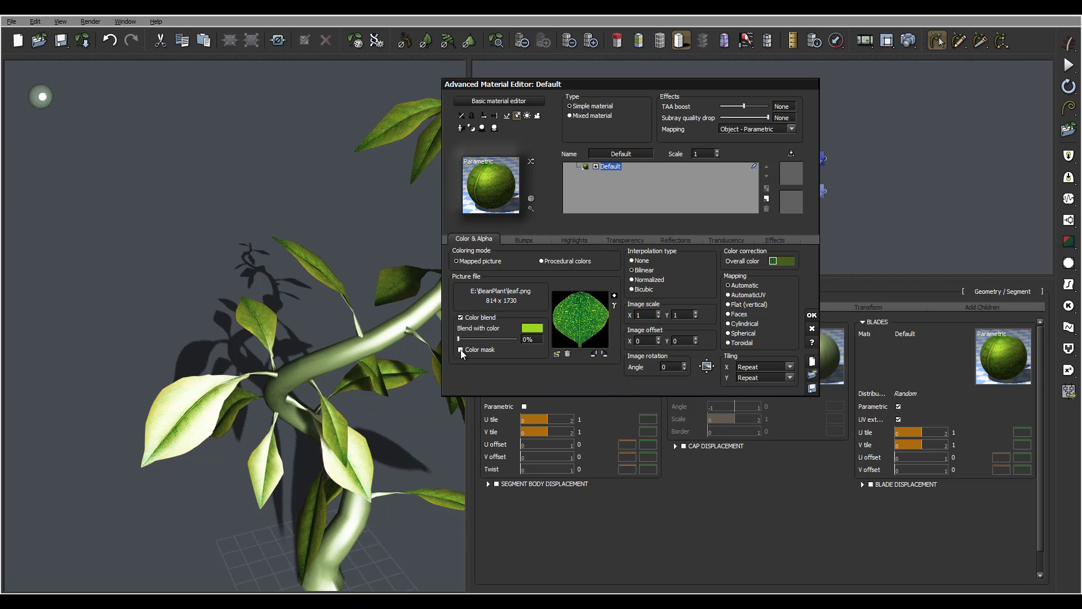
click(461, 350)
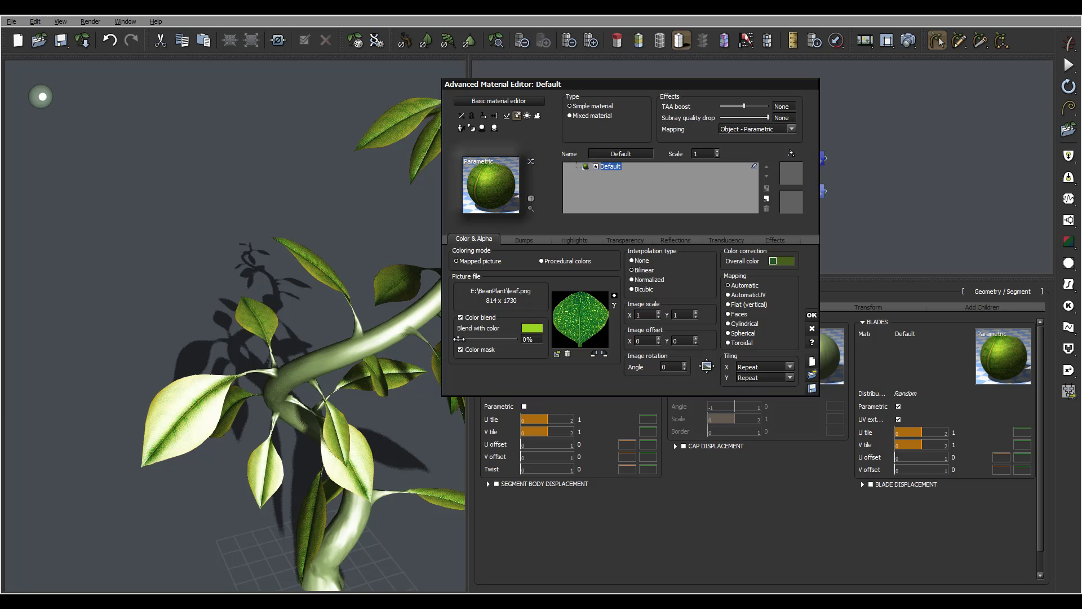
drag(465, 339, 486, 339)
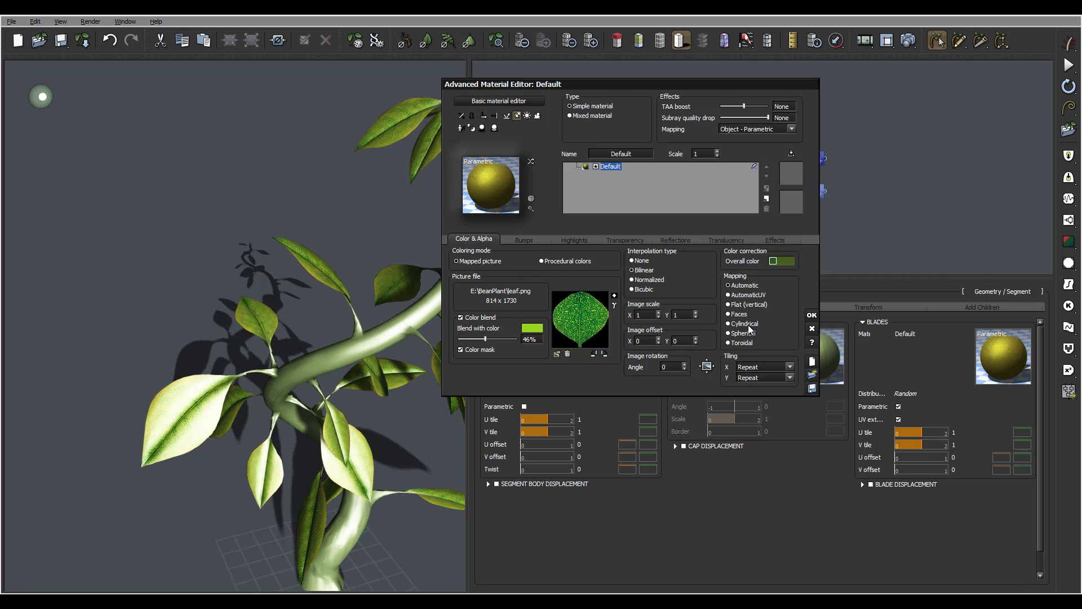
Open the blades material's bump function for editing in the node graph.
click(520, 236)
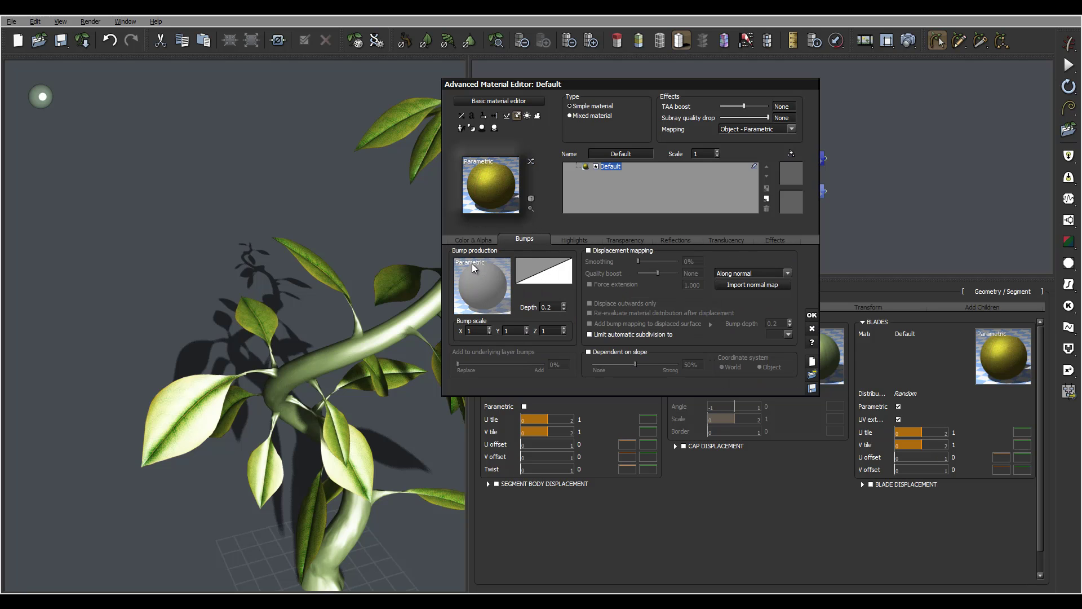
right_click(474, 292)
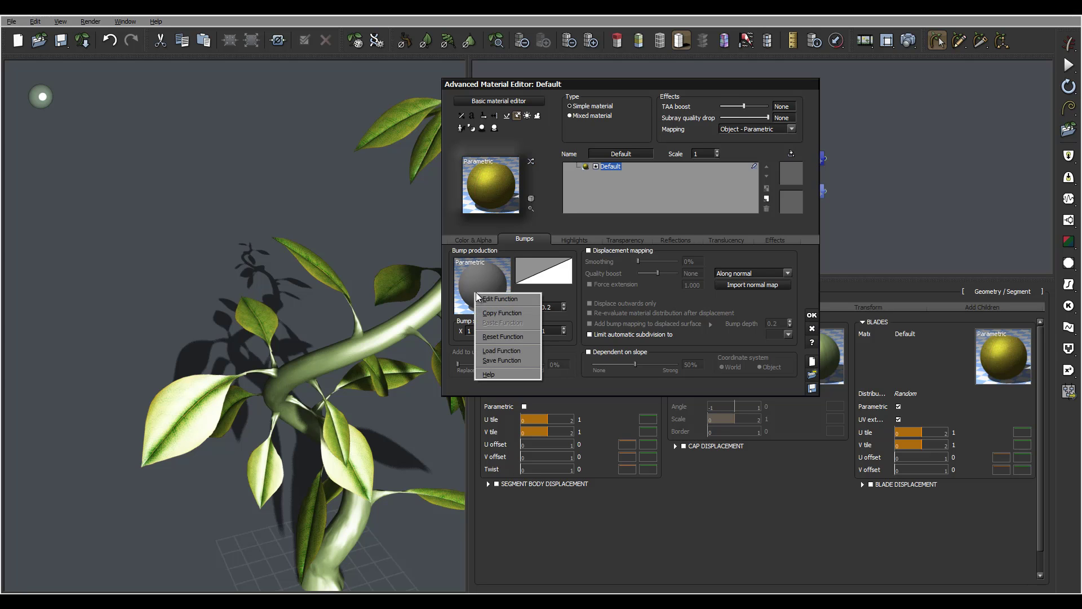
click(496, 300)
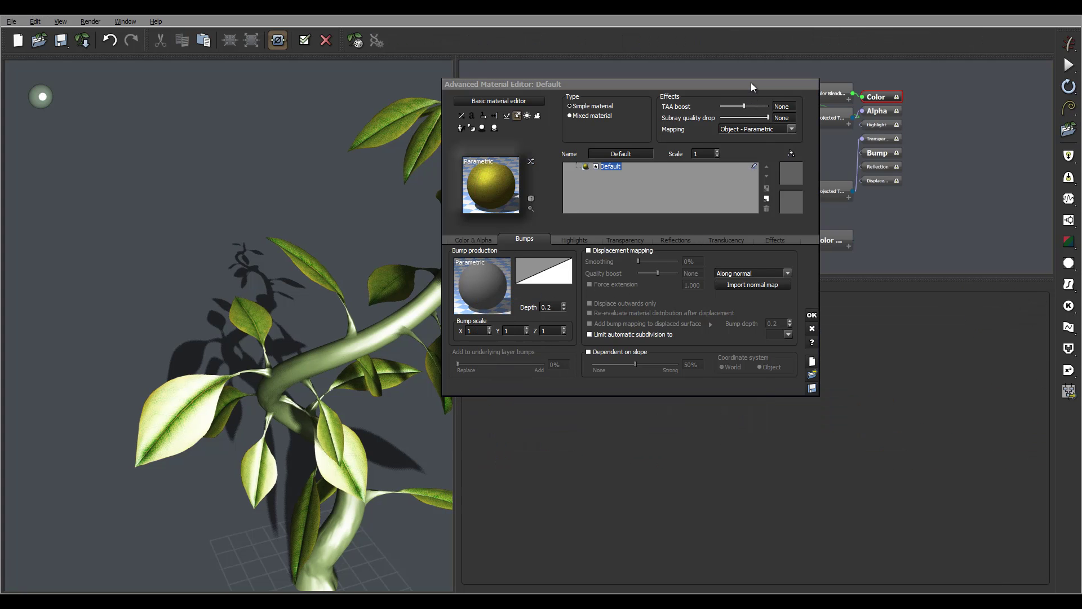
drag(751, 82, 425, 65)
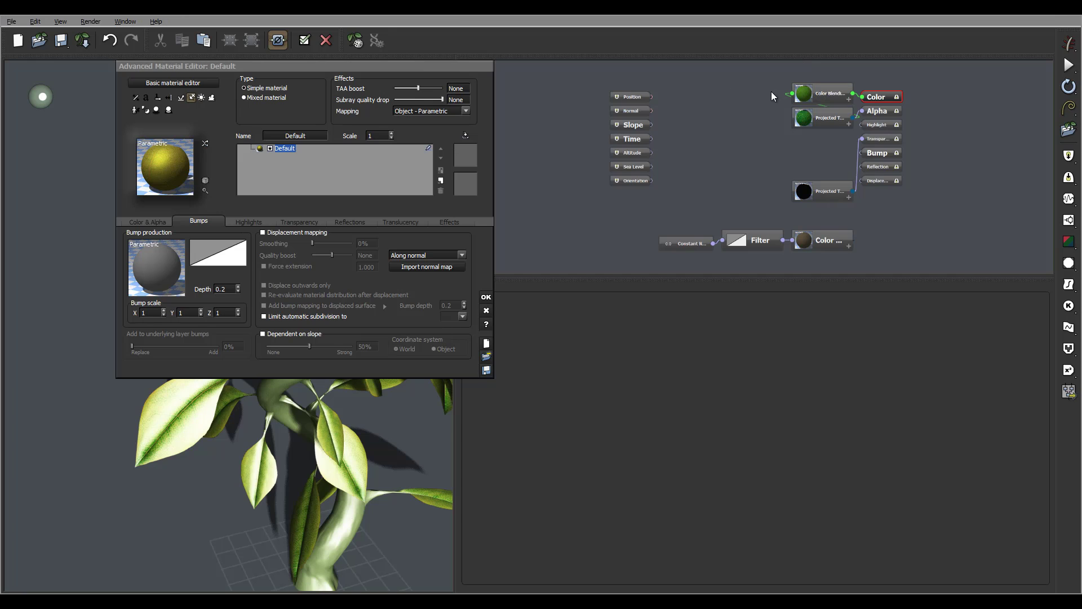
Rearrange the Color Blending node and place the two Projected Texture nodes side by side.
drag(826, 120, 716, 134)
drag(823, 91, 749, 73)
drag(842, 198, 761, 181)
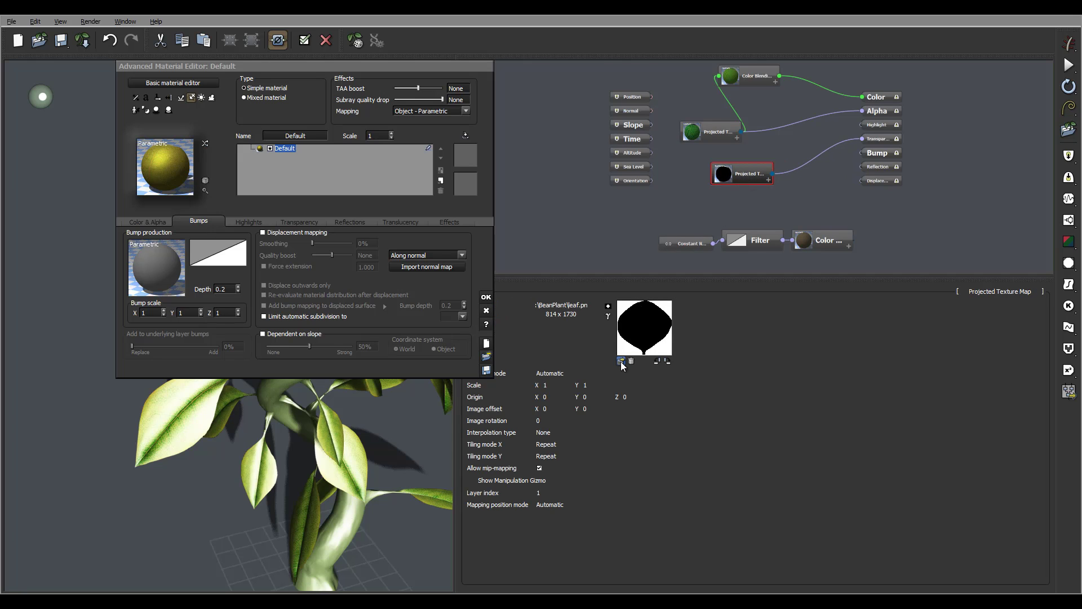
drag(737, 177, 713, 152)
click(758, 179)
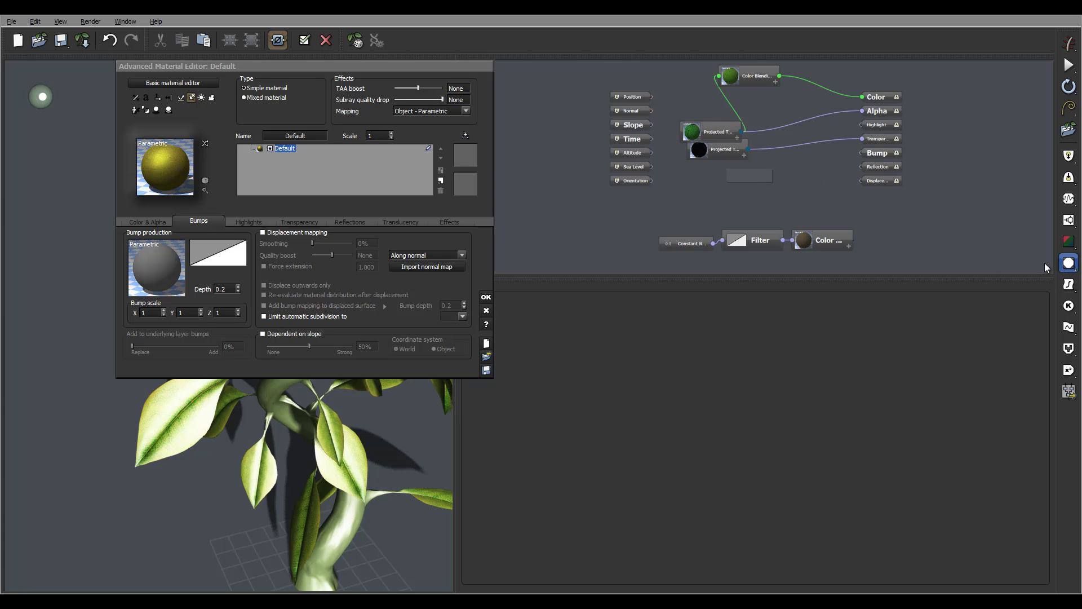
Add a new Projected Texture node below the others.
click(744, 179)
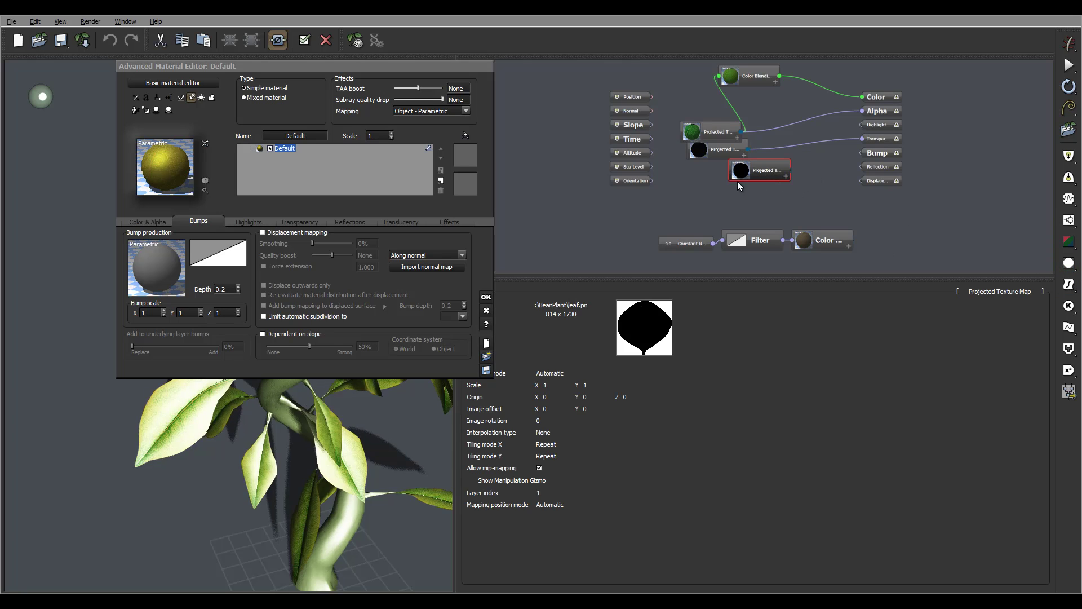
drag(736, 182, 700, 193)
mouse_move(622, 365)
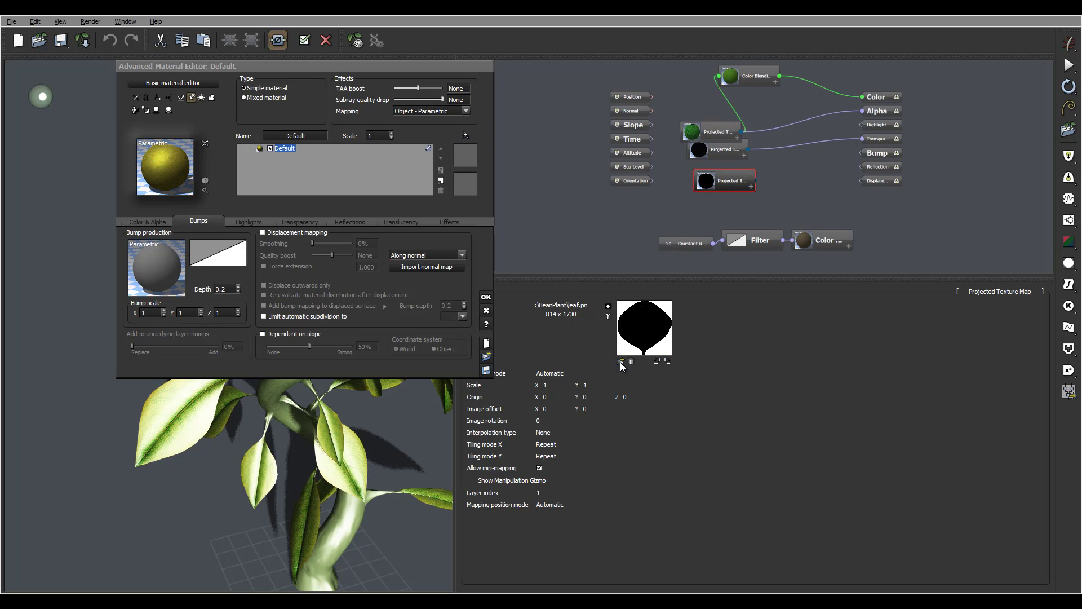
Load leafB.png into the new texture map and set its interpolation to Bilinear.
click(620, 361)
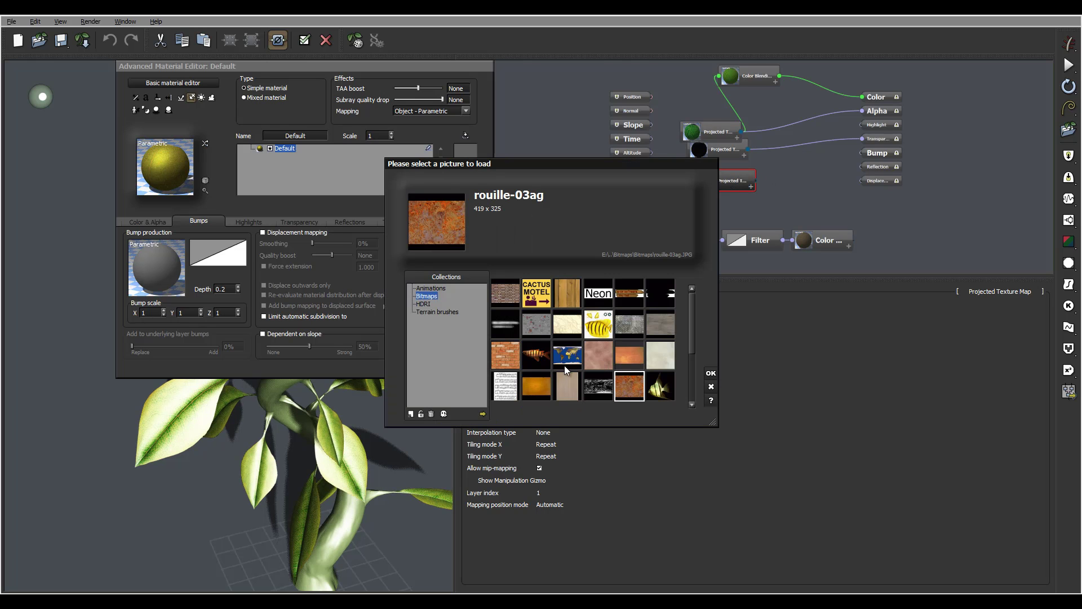
click(482, 416)
click(602, 177)
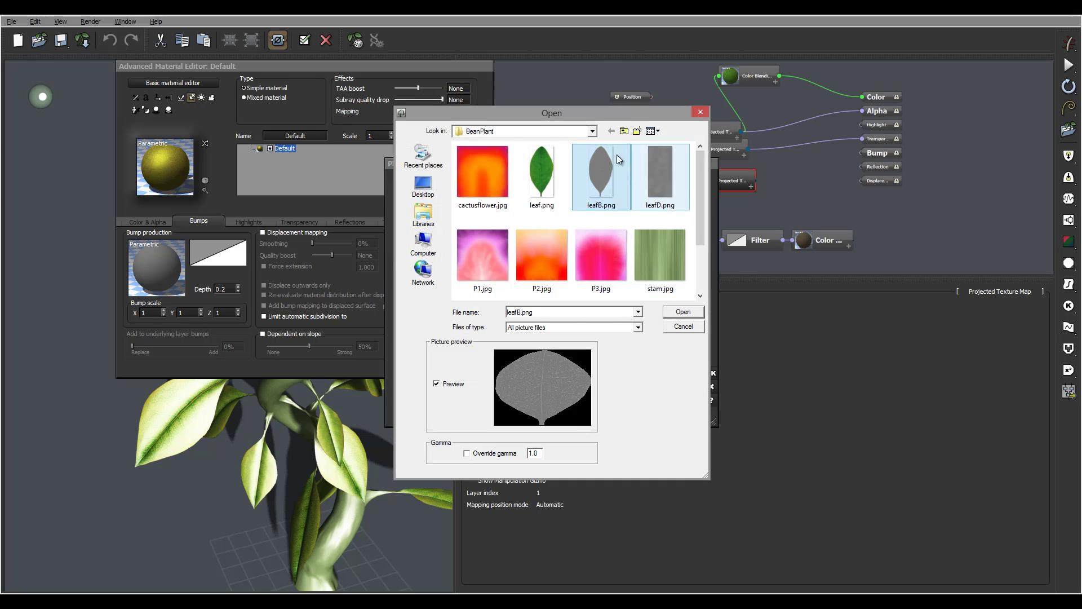
click(683, 312)
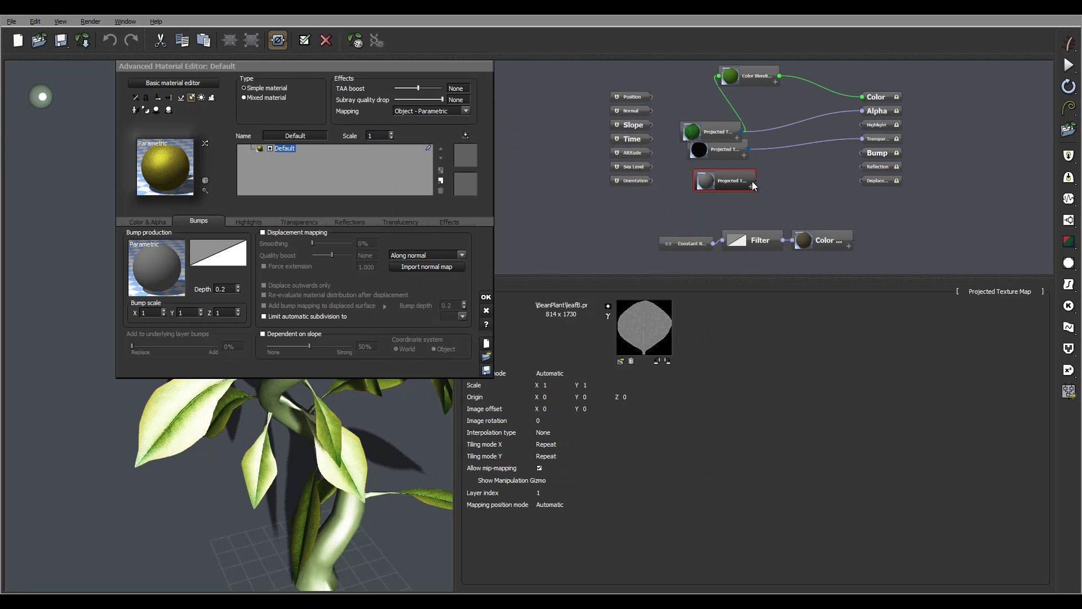
click(543, 432)
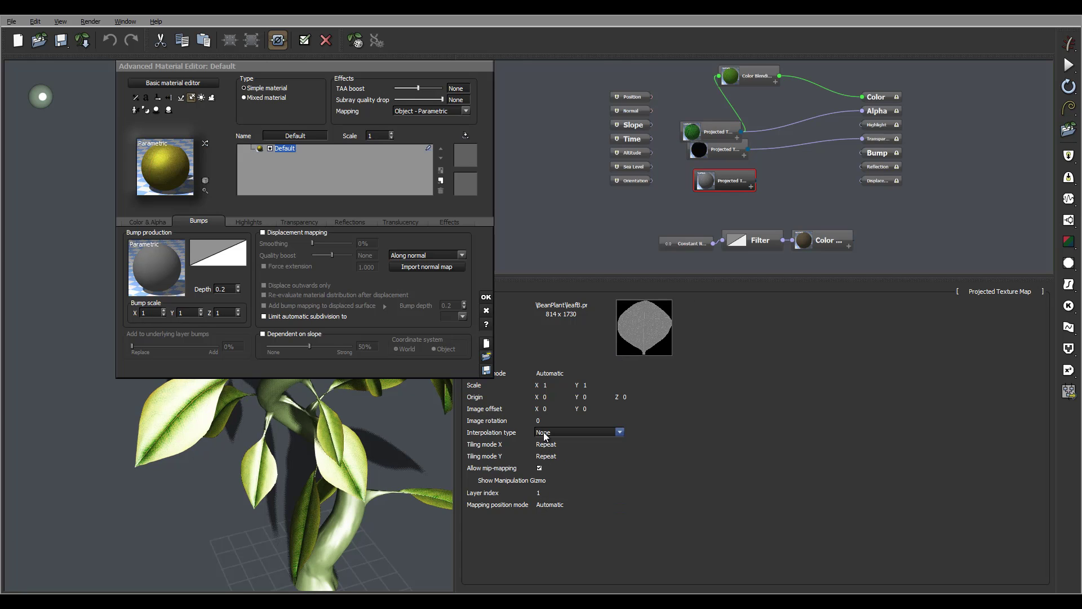
click(544, 433)
click(558, 452)
Wire the texture's Grayscale output into the material's Bump input.
drag(753, 185, 863, 151)
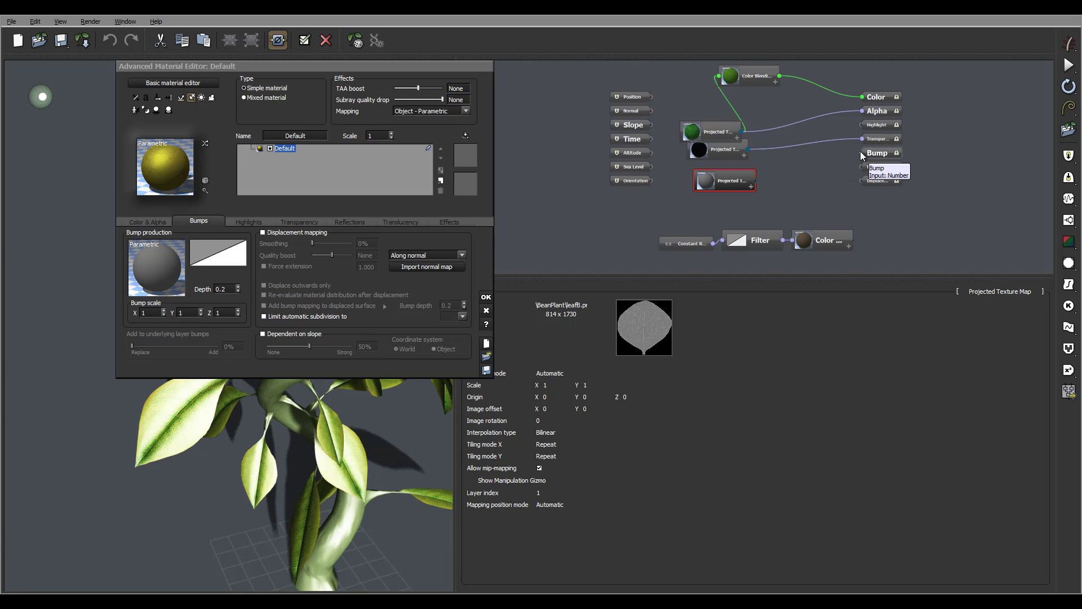
drag(860, 152, 755, 186)
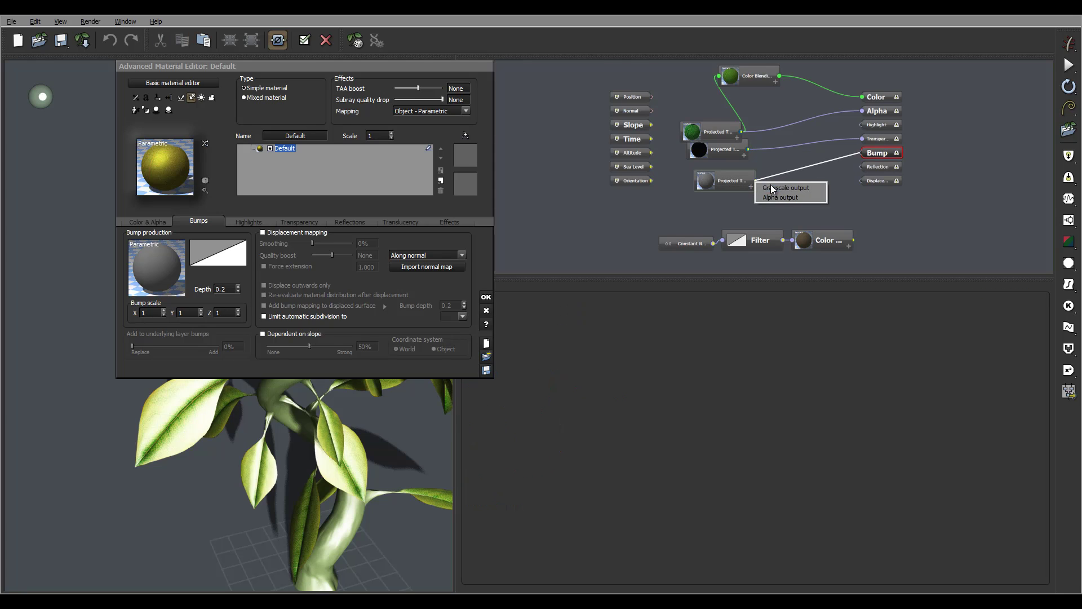
click(775, 189)
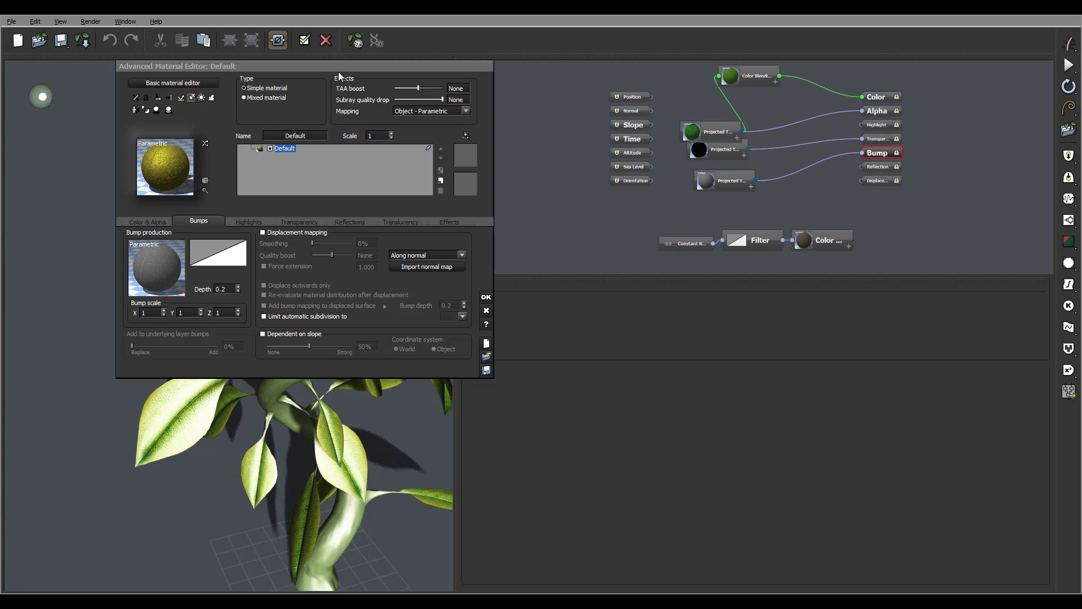
Set the blades' Bump Depth to 0.05 and close the material editor with OK.
drag(338, 71, 607, 73)
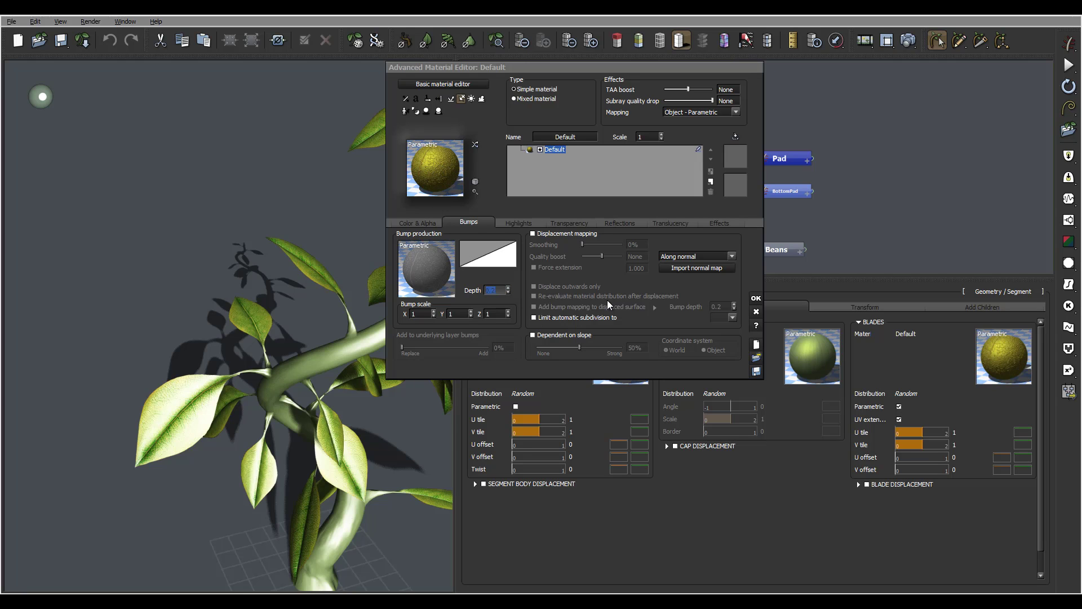
key(BackSpace)
text(05)
key(Return)
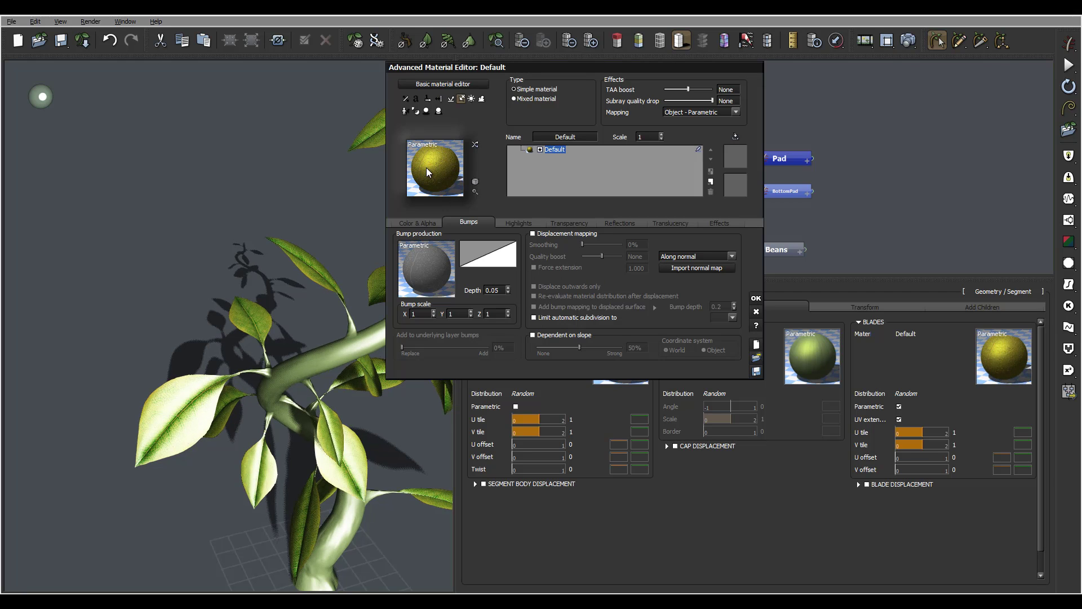
click(755, 301)
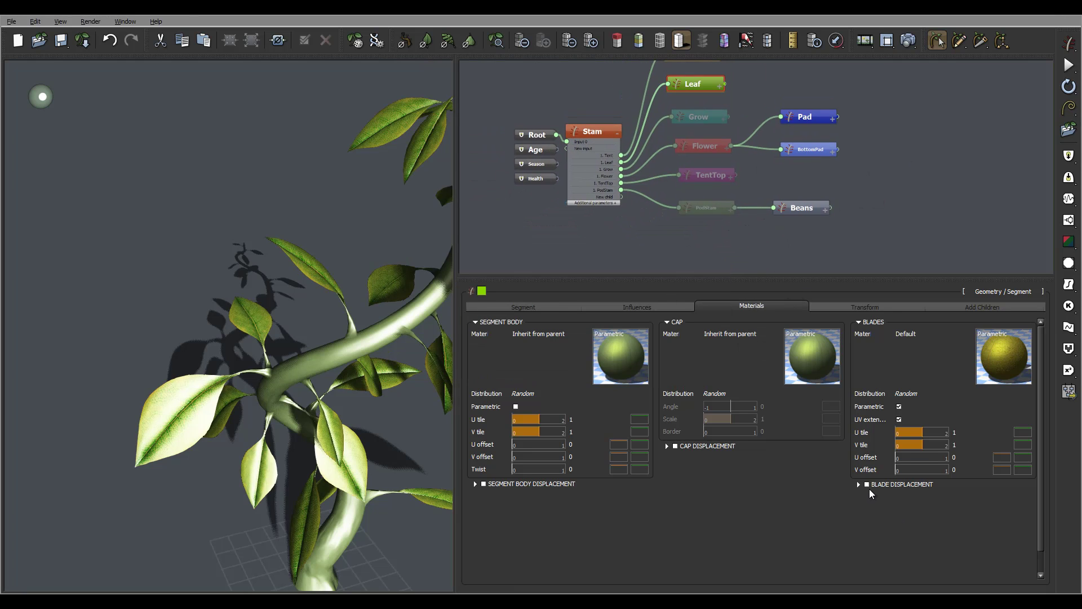
Load leafD.png from disk as the Blade Displacement source image.
click(922, 484)
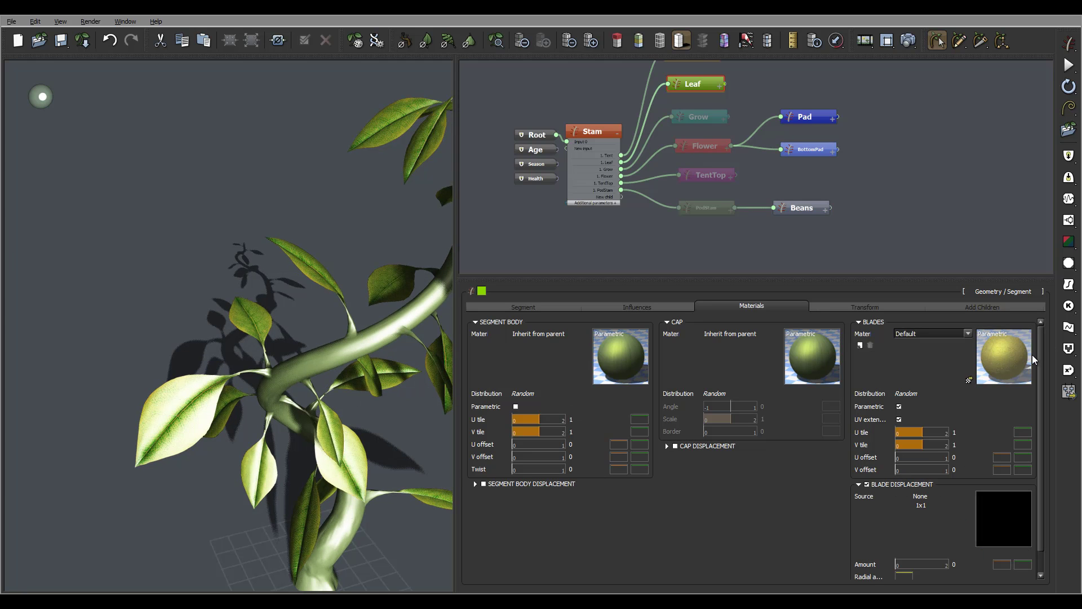
scroll(978, 480, down, 1)
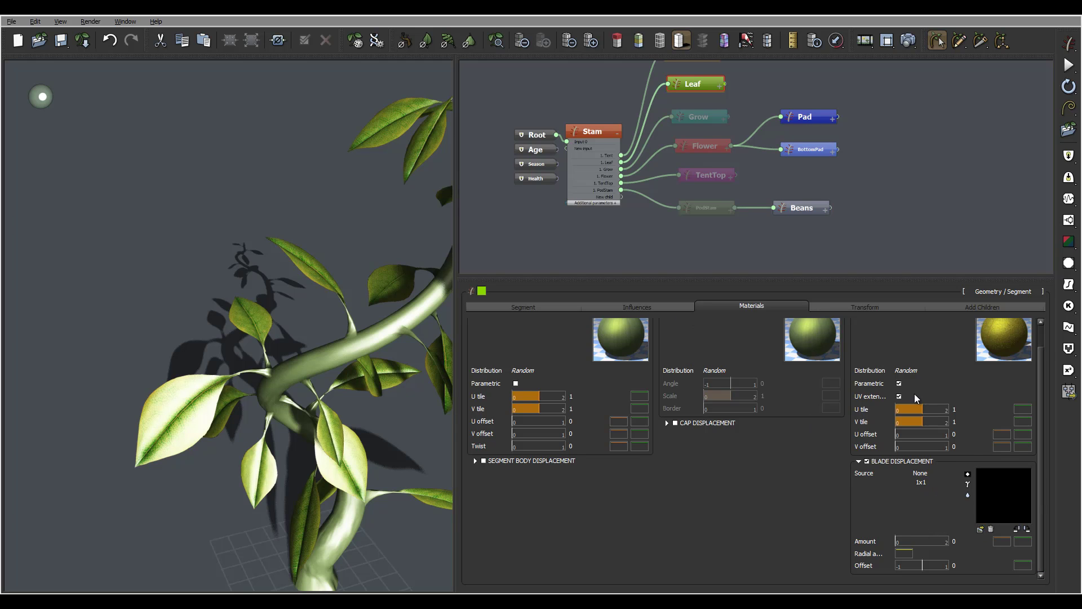
click(1003, 495)
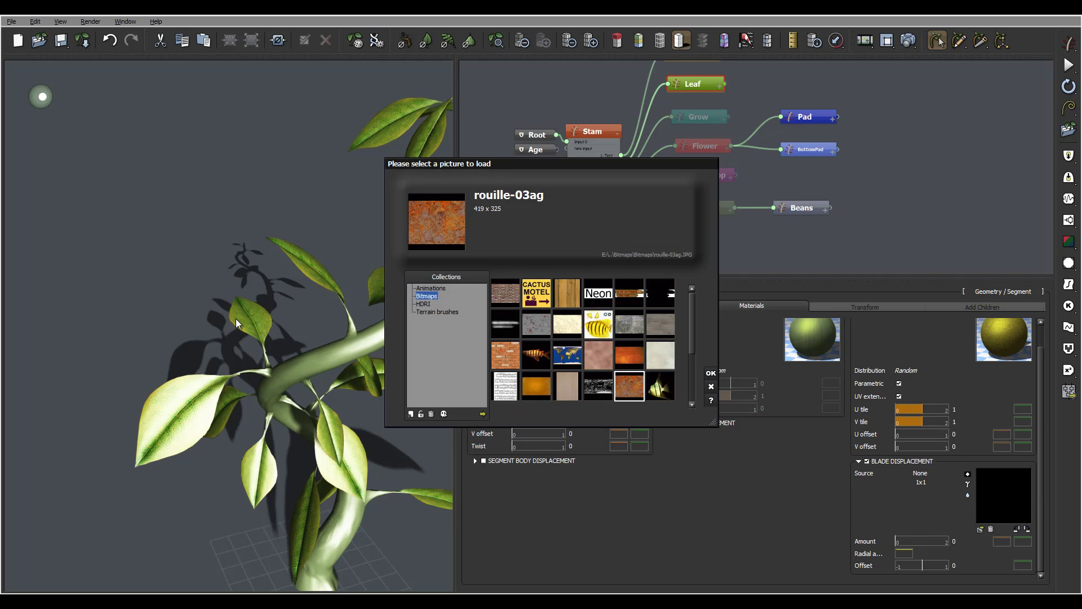
click(482, 414)
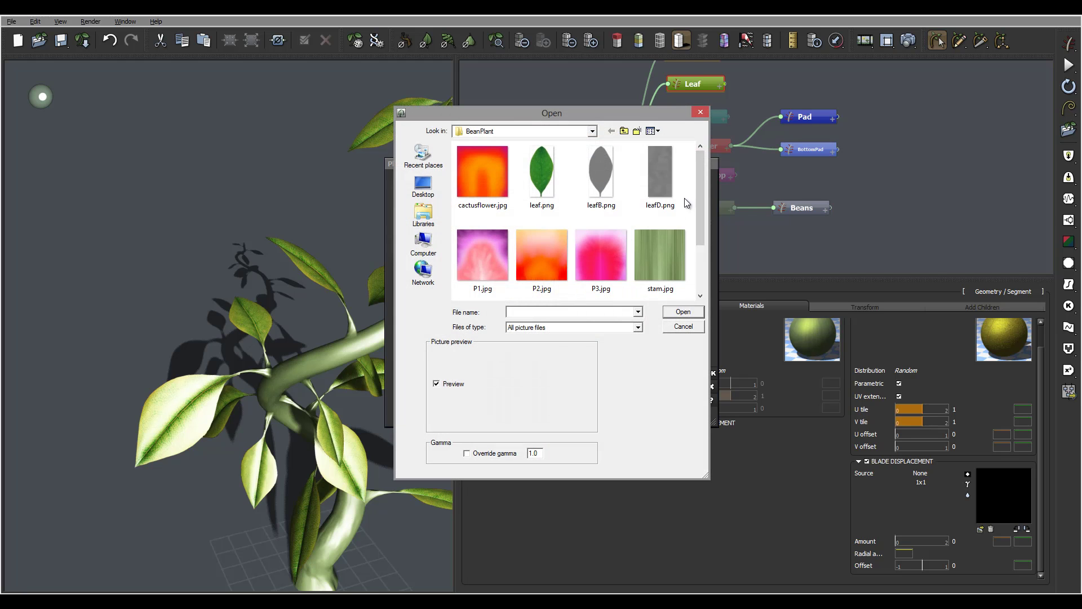
click(660, 177)
click(683, 312)
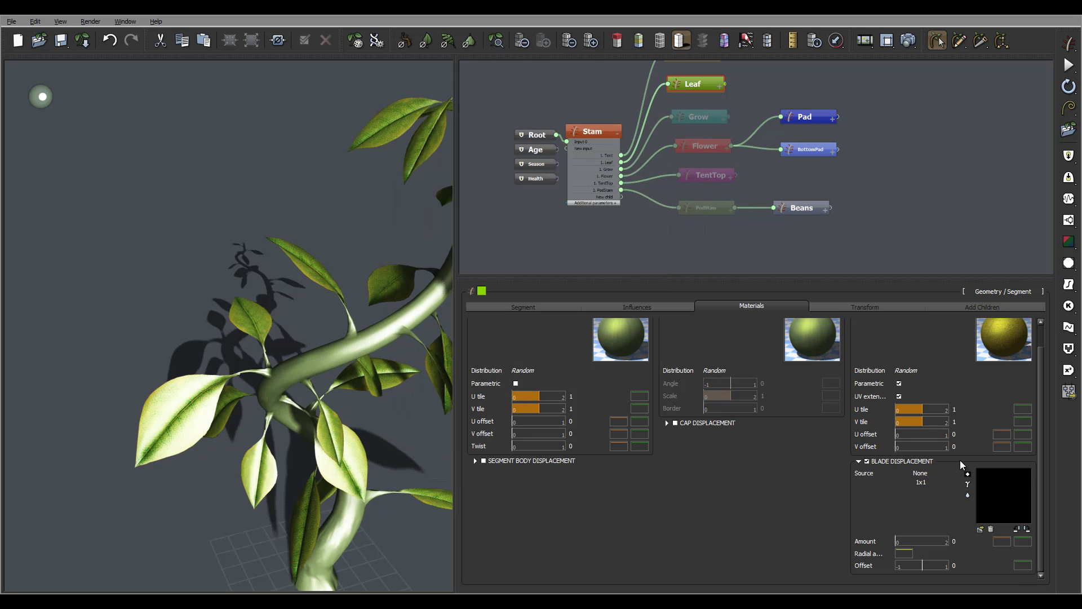
Set the blade displacement Amount to about 0.73, orbiting to check the displaced leaves.
mouse_move(908, 541)
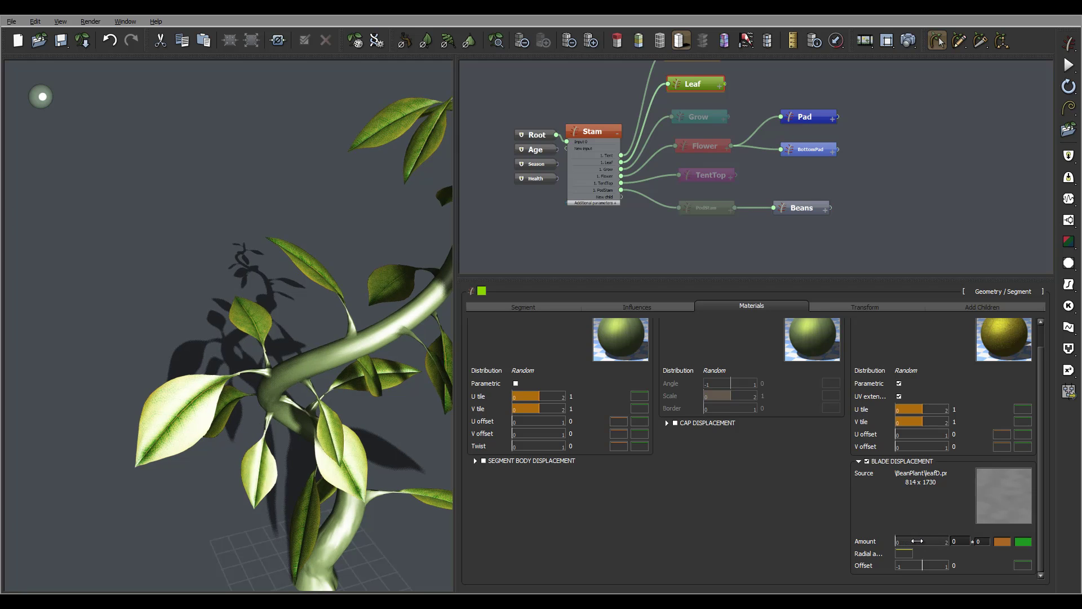
drag(919, 542, 920, 541)
drag(277, 377, 112, 381)
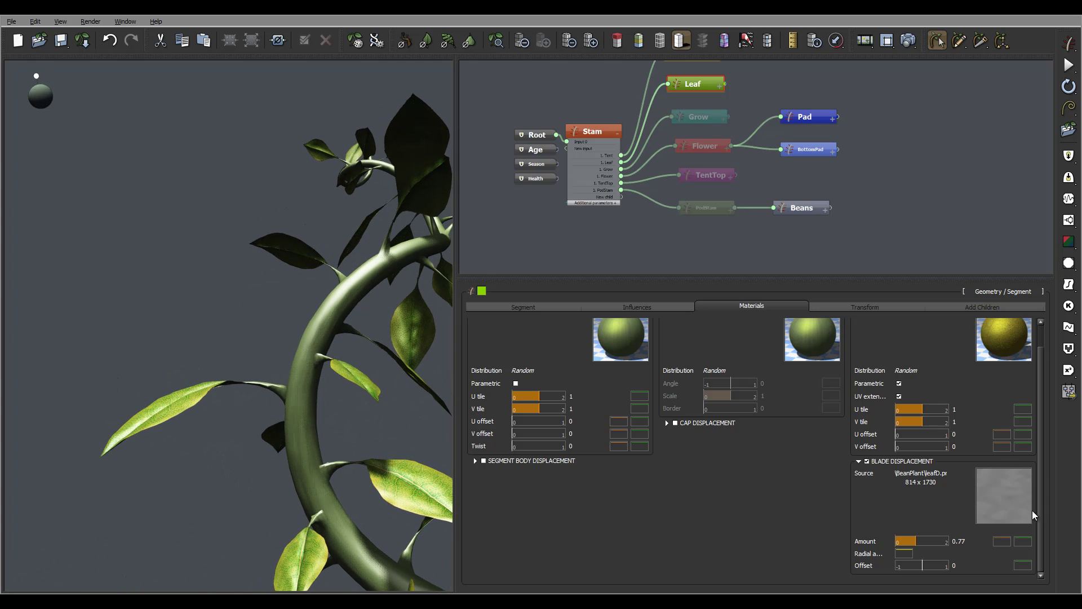
drag(919, 541, 938, 541)
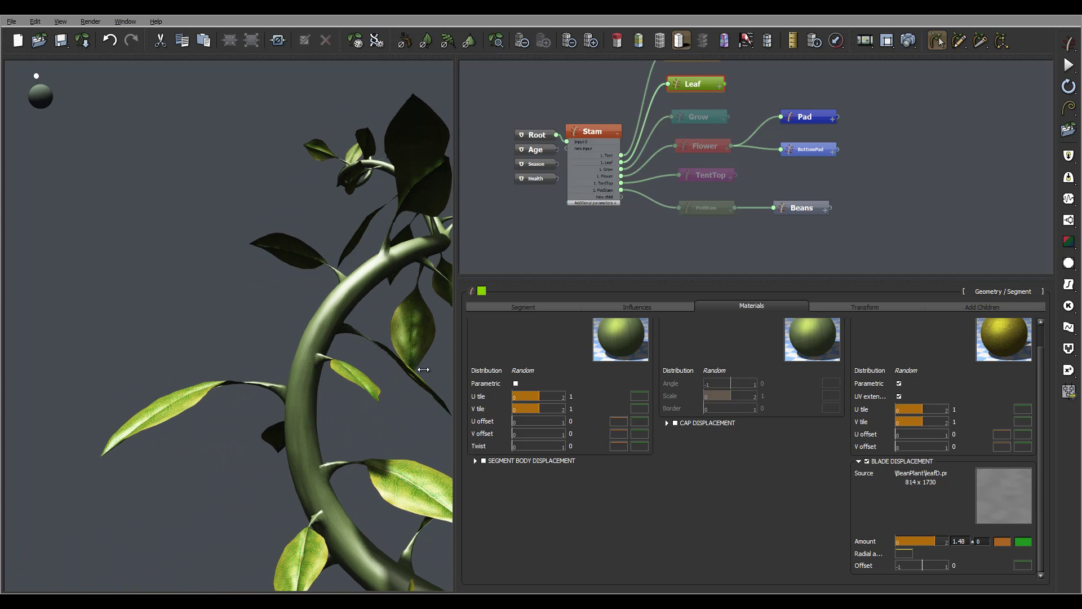
drag(252, 381, 290, 398)
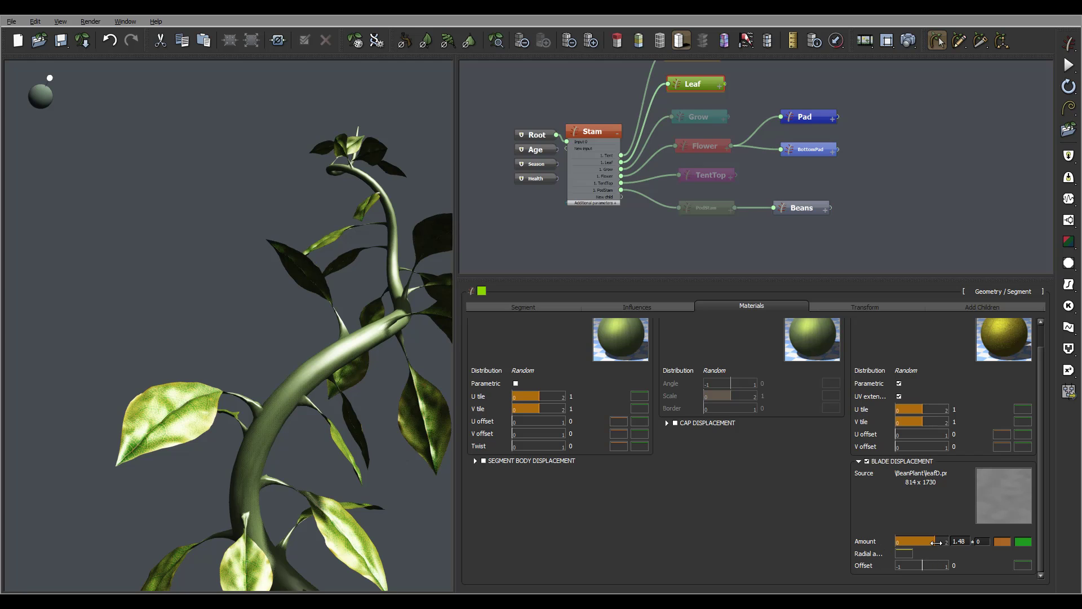
drag(936, 542, 916, 542)
drag(237, 323, 410, 384)
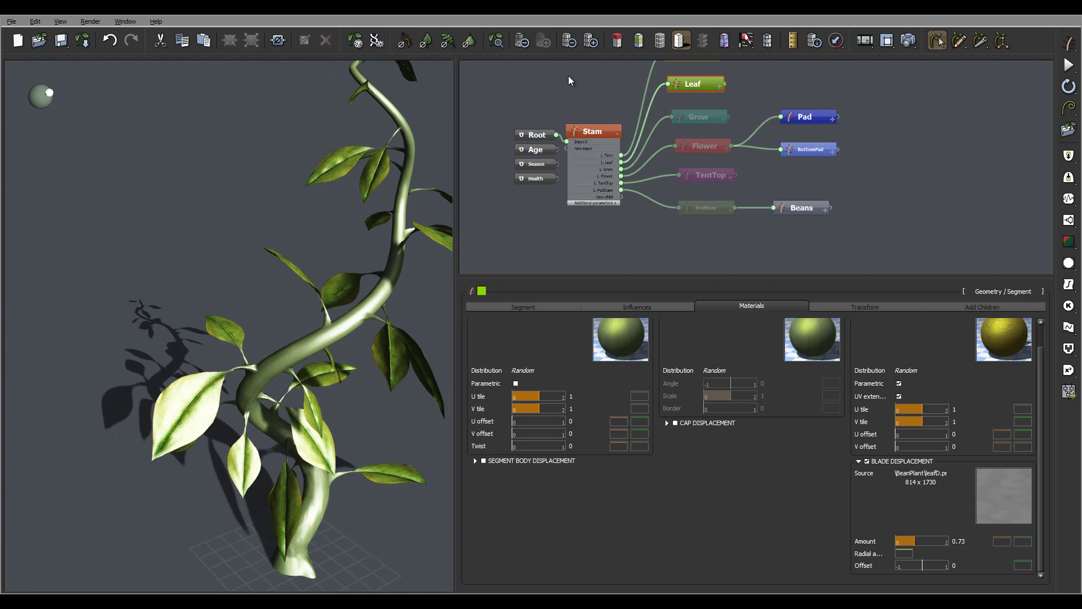
Render the bean plant, then select the Leaf node.
click(910, 42)
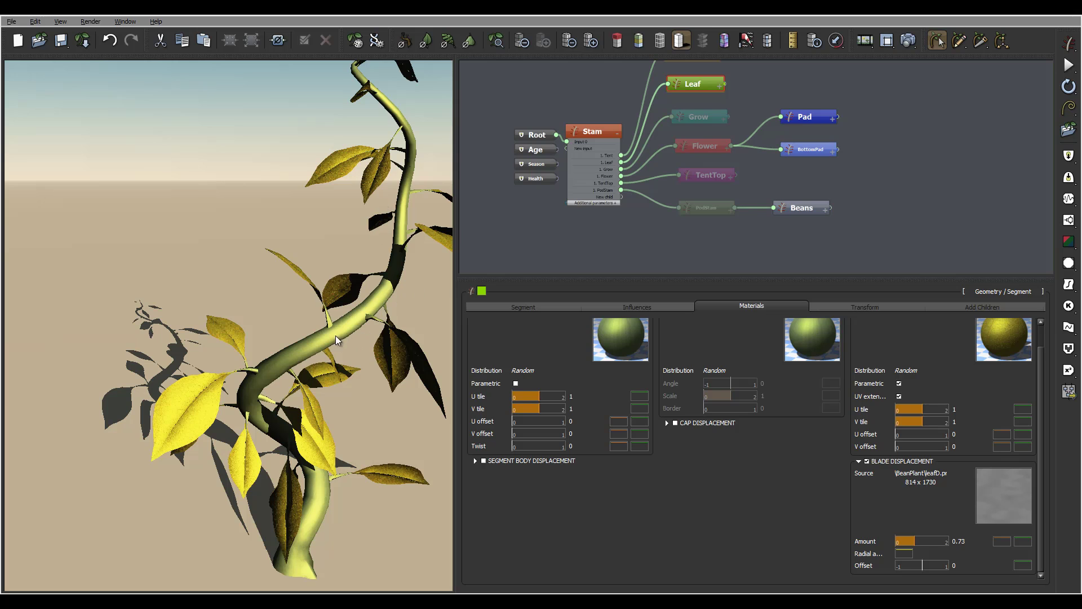
click(401, 321)
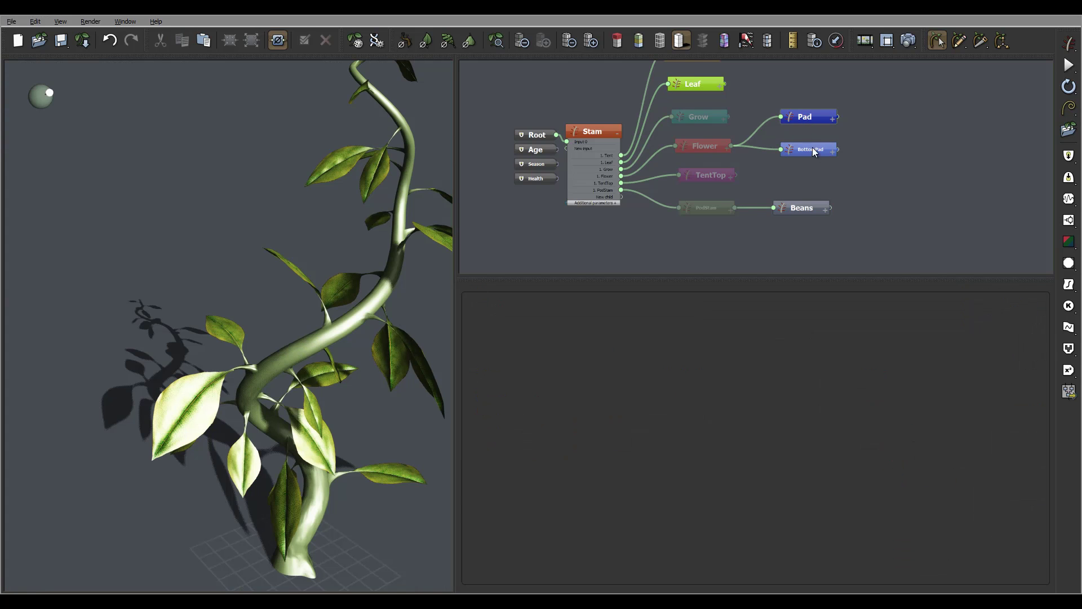
click(816, 119)
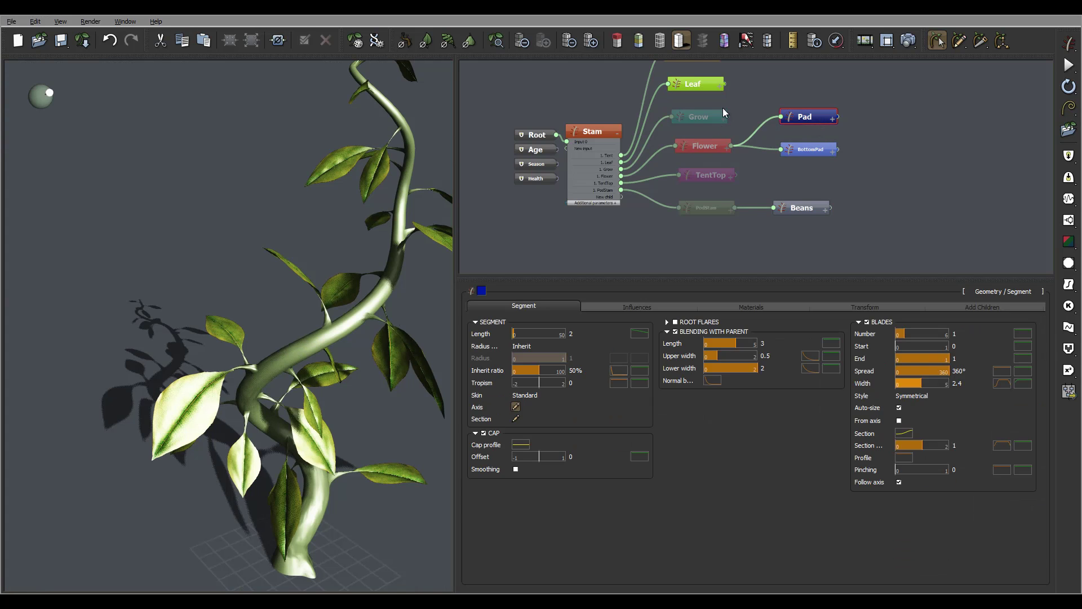
click(702, 85)
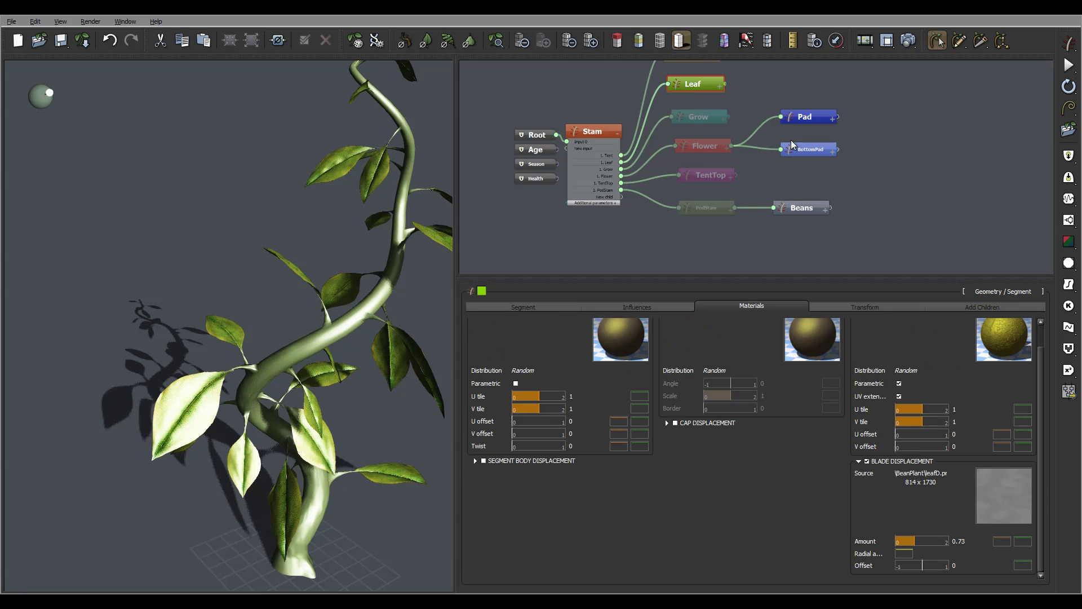
Reset the Leaf material's Overall color tint under Color & Alpha and confirm with OK.
double_click(998, 341)
click(427, 225)
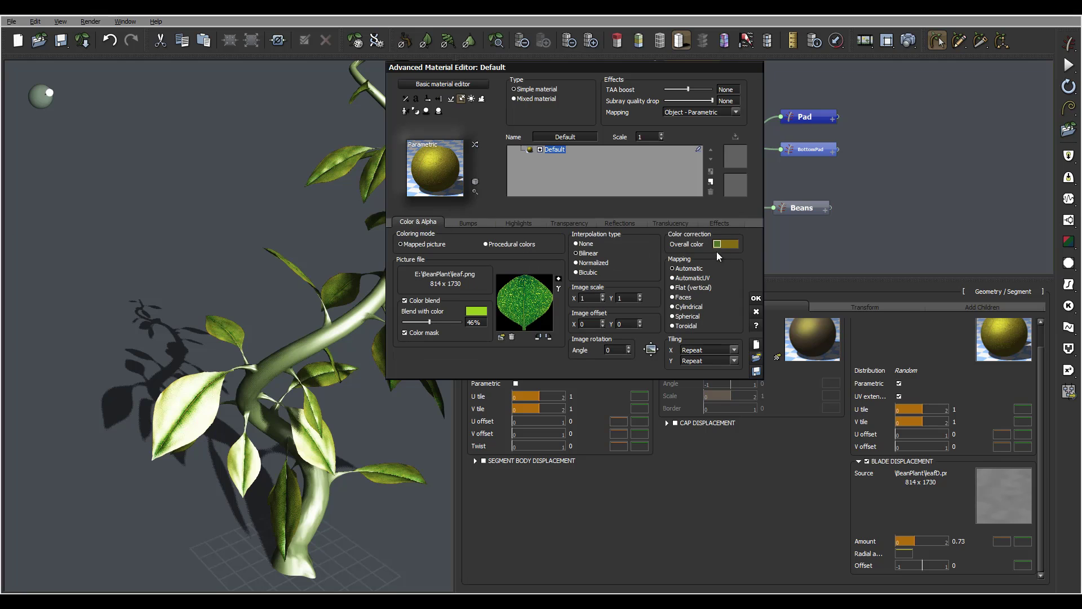
right_click(726, 244)
click(772, 264)
click(756, 297)
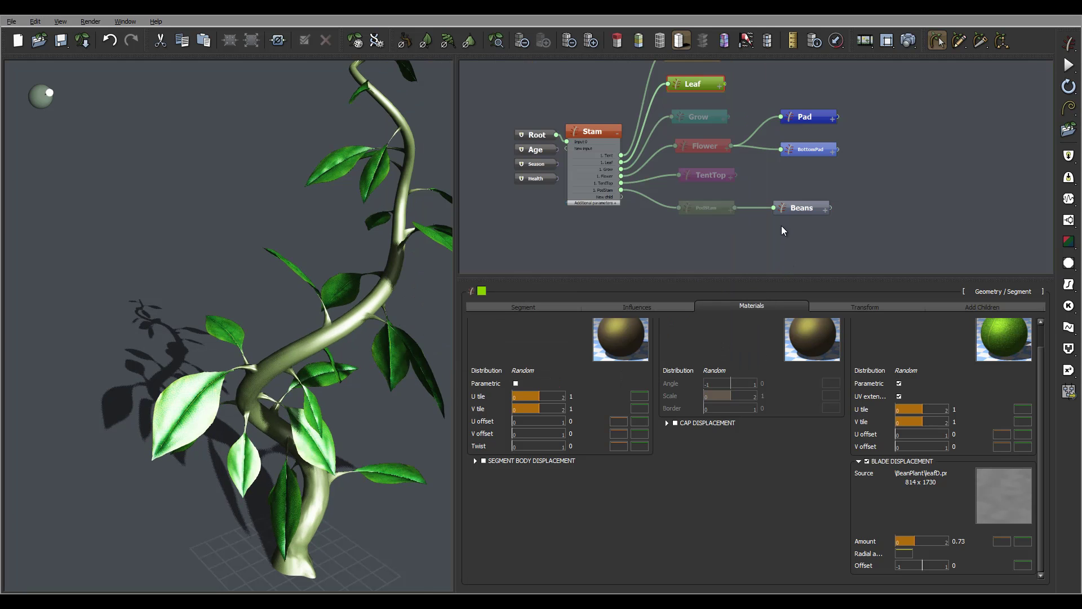
Render the bean plant again and dismiss the Post Render Options.
click(908, 40)
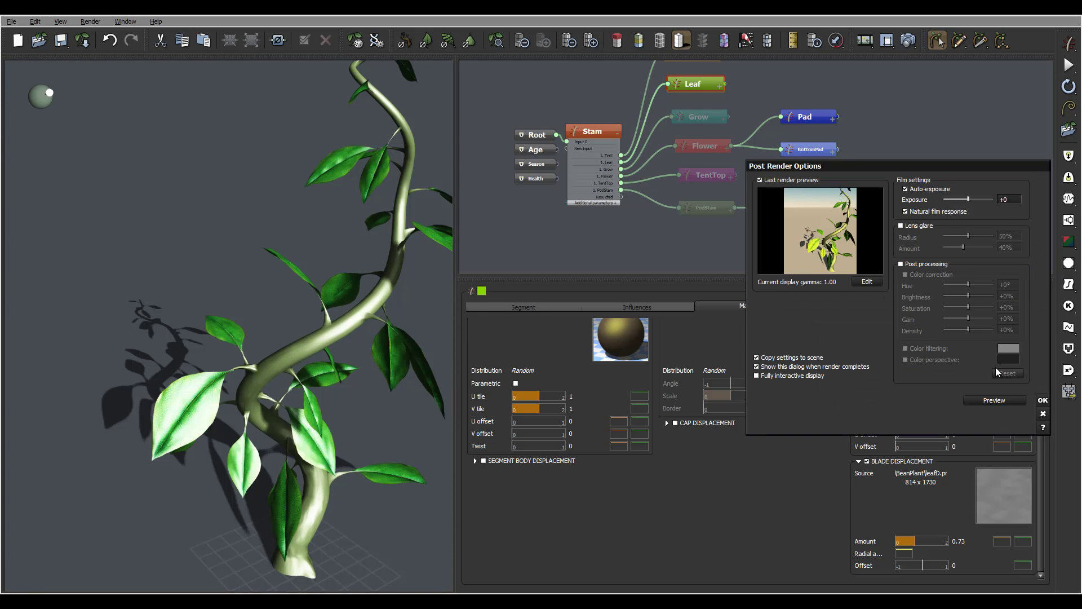
click(1043, 401)
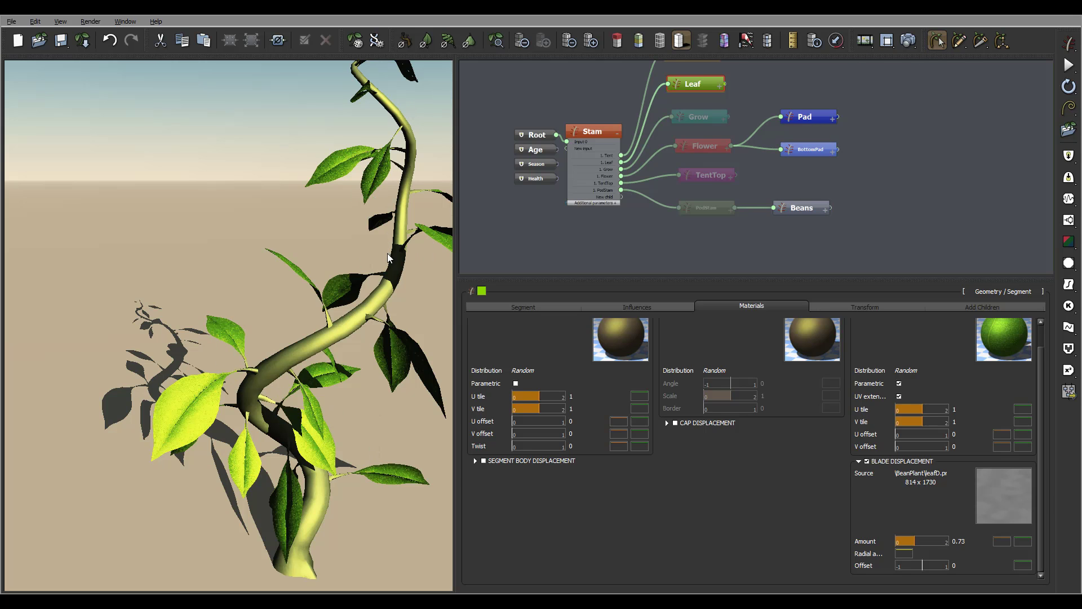
Confirm the Leaf node's name unchanged and zoom the view close on the stem.
drag(916, 166, 877, 199)
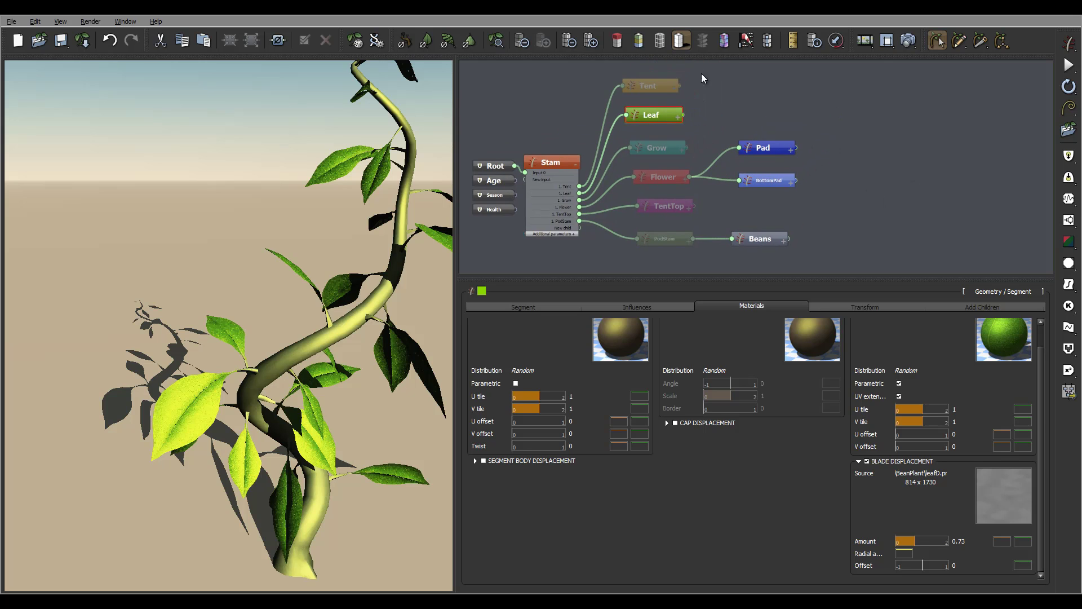
double_click(681, 115)
key(Return)
drag(395, 204, 370, 219)
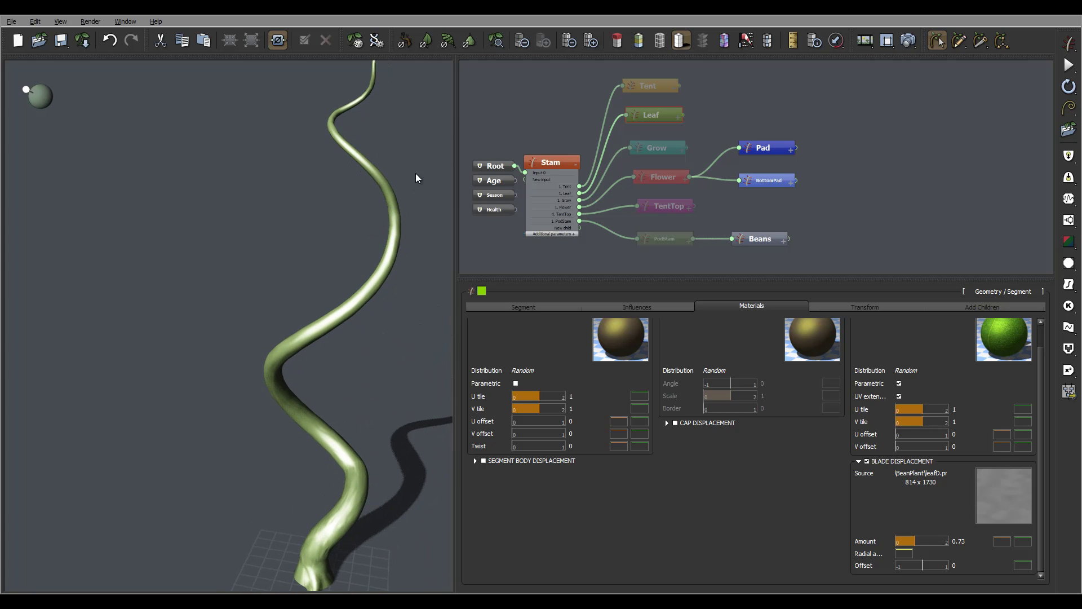
mouse_move(416, 171)
mouse_down()
mouse_move(380, 208)
mouse_move(408, 180)
mouse_up()
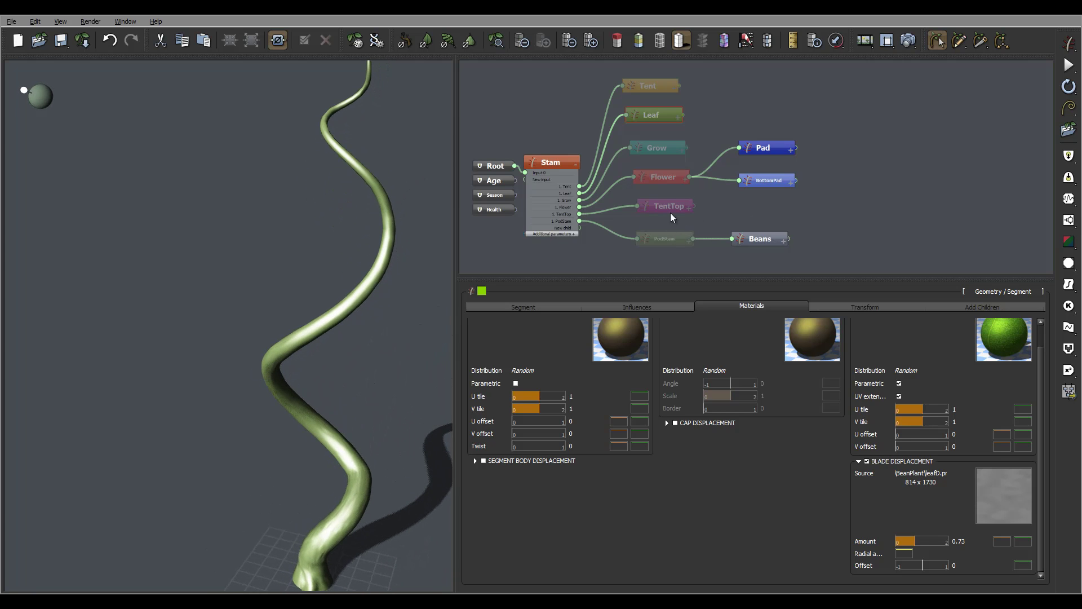
Inspect the TentTop, PodStam and Beans nodes, then re-enable the PodStam node.
click(679, 240)
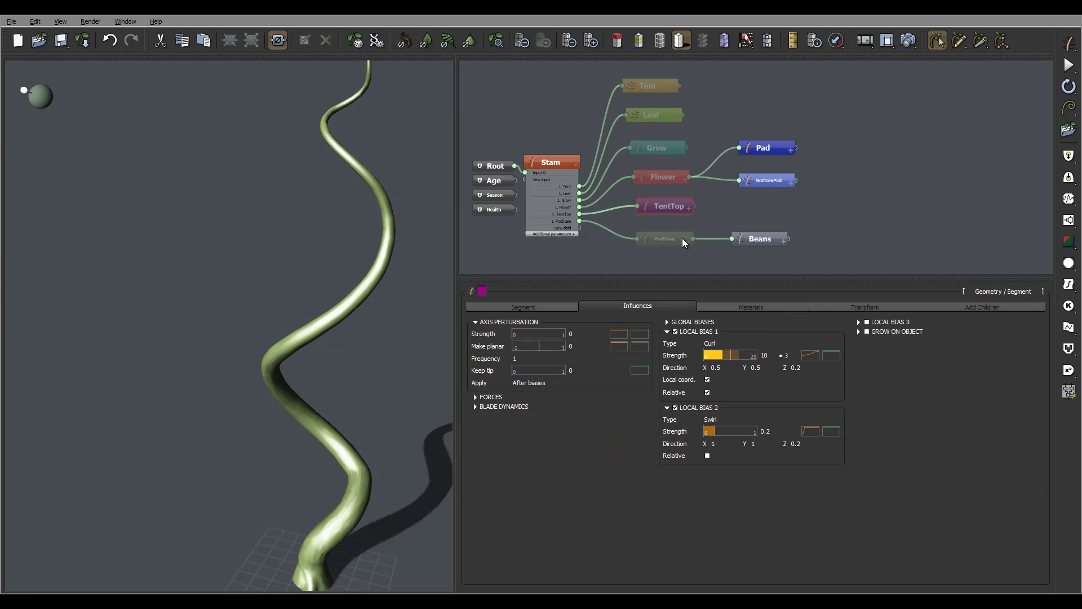
click(685, 239)
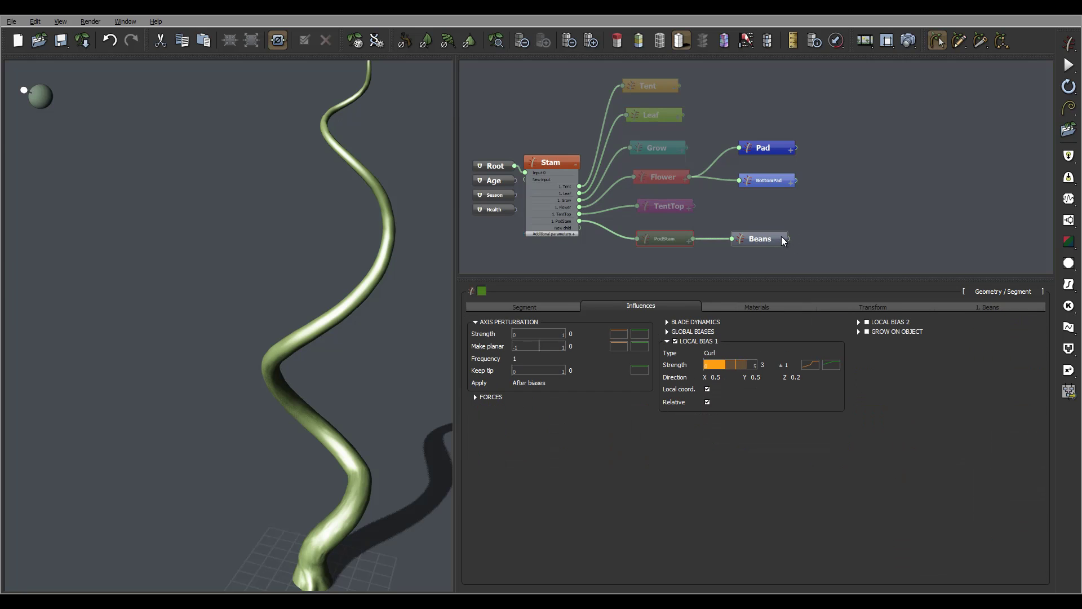
click(782, 237)
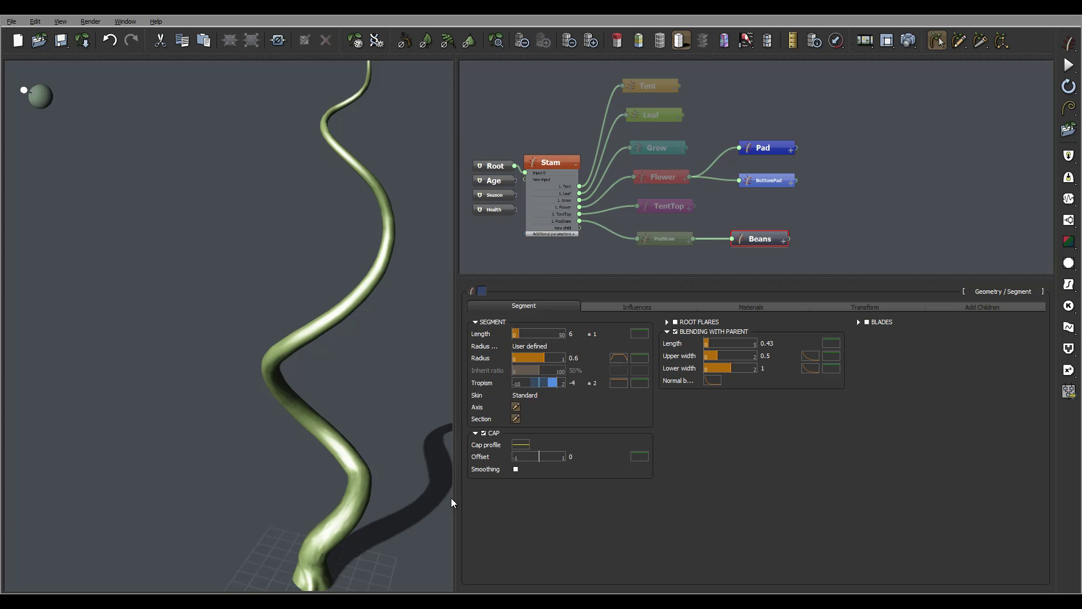
mouse_move(880, 188)
mouse_down()
mouse_move(881, 207)
mouse_move(887, 178)
mouse_move(880, 185)
mouse_up()
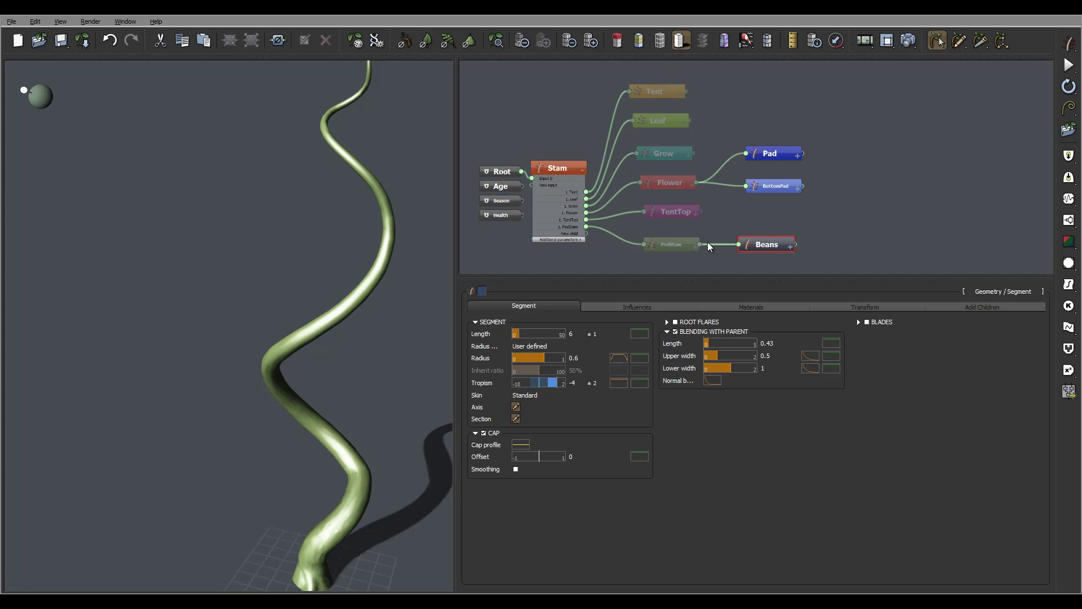
click(690, 246)
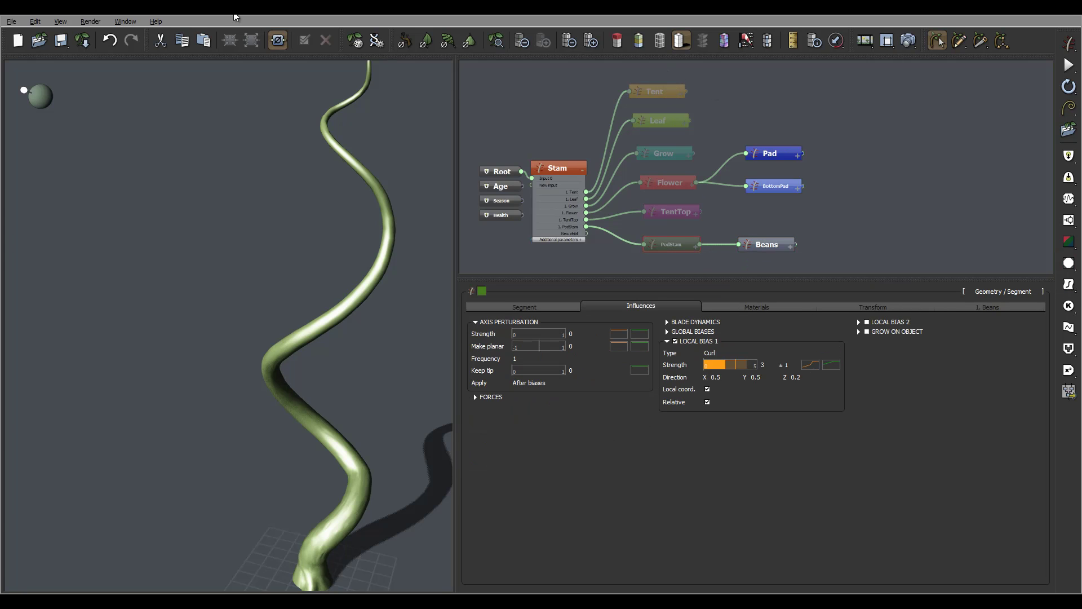
click(670, 245)
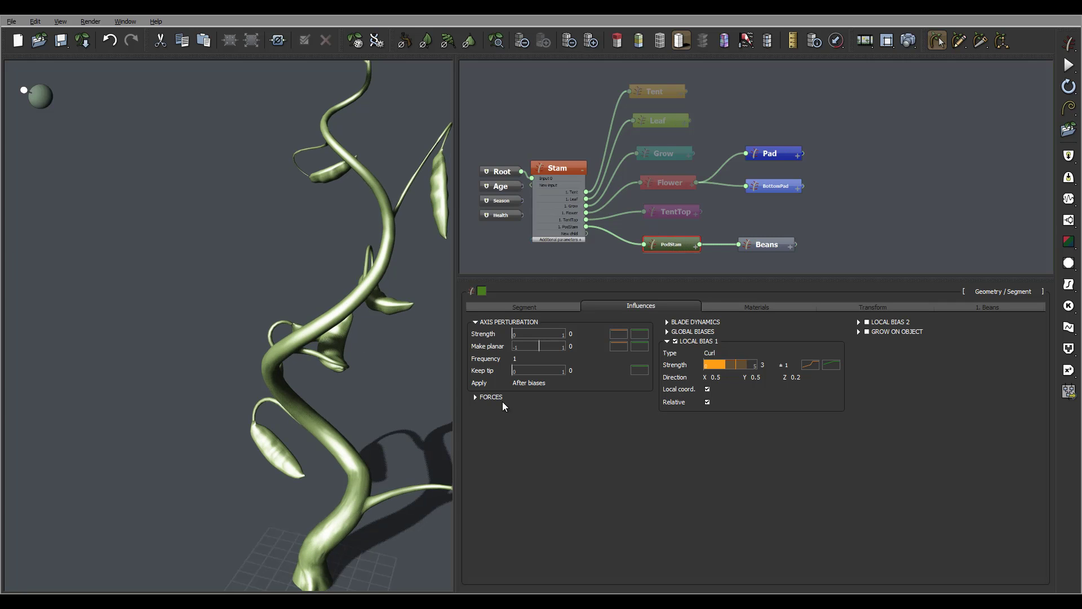
Turn on PodStam's Segment Body Displacement and load stamDisp.jpg from the BeanPlant folder.
click(771, 308)
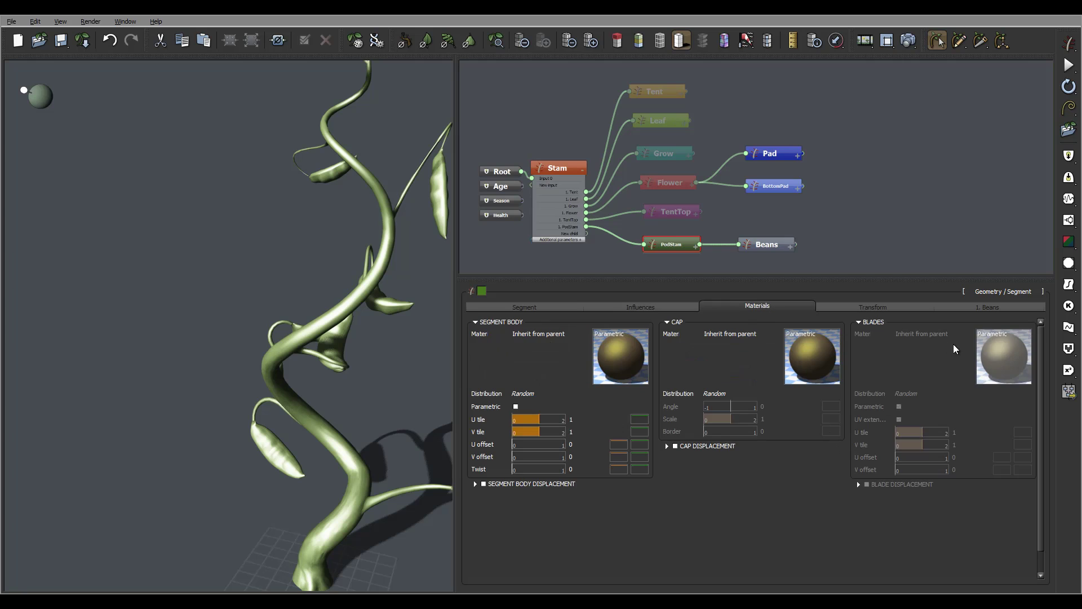
click(475, 484)
click(665, 378)
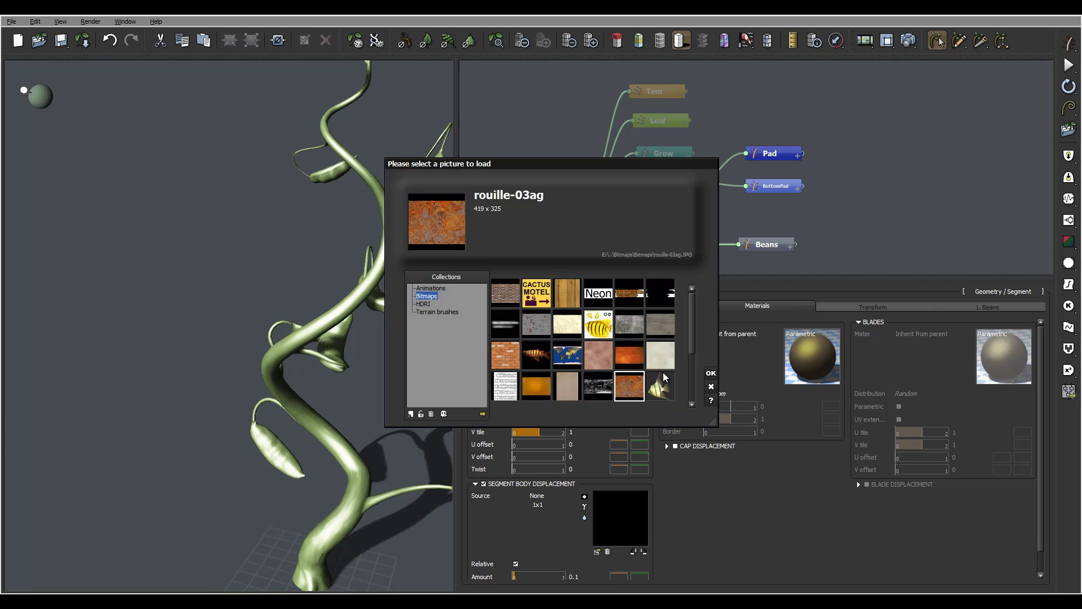
click(482, 415)
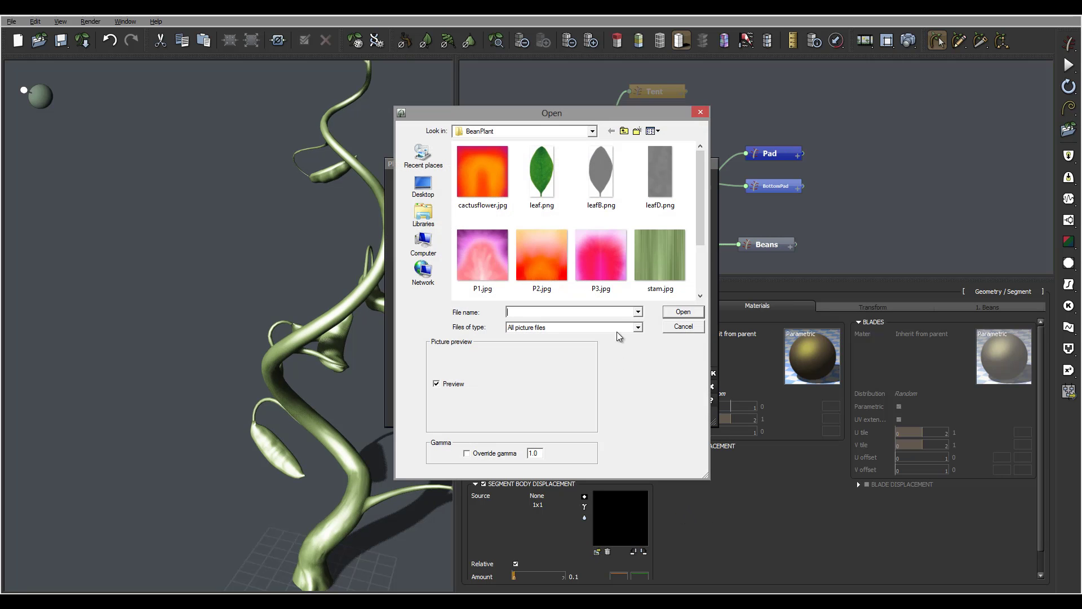
click(665, 173)
scroll(676, 242, down, 2)
click(550, 261)
click(683, 312)
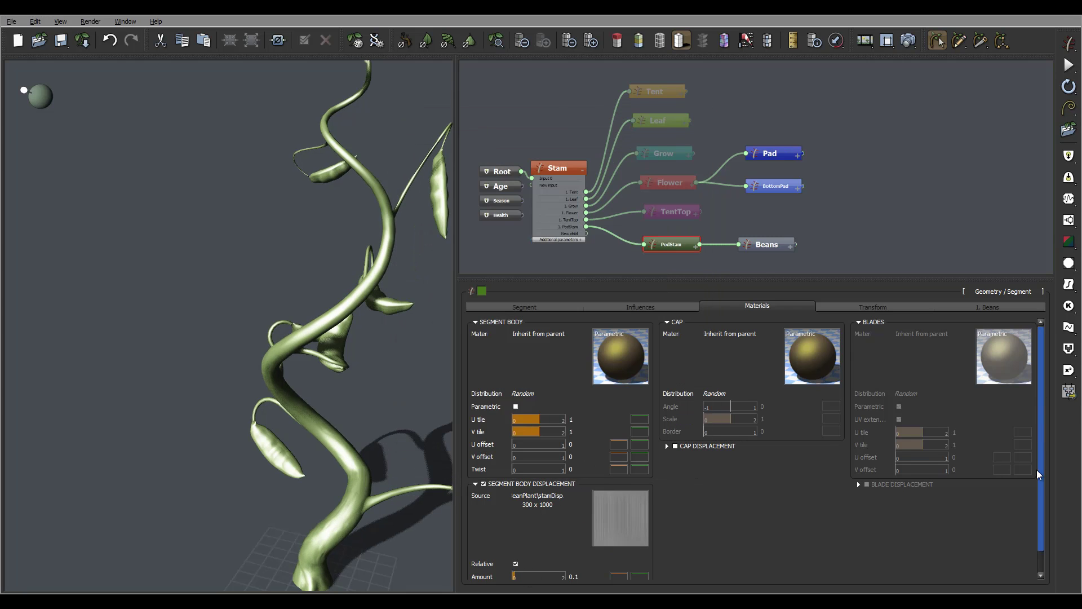
Set PodStam's segment body displacement Amount to 0.89.
scroll(1038, 476, down, 1)
drag(521, 554, 541, 553)
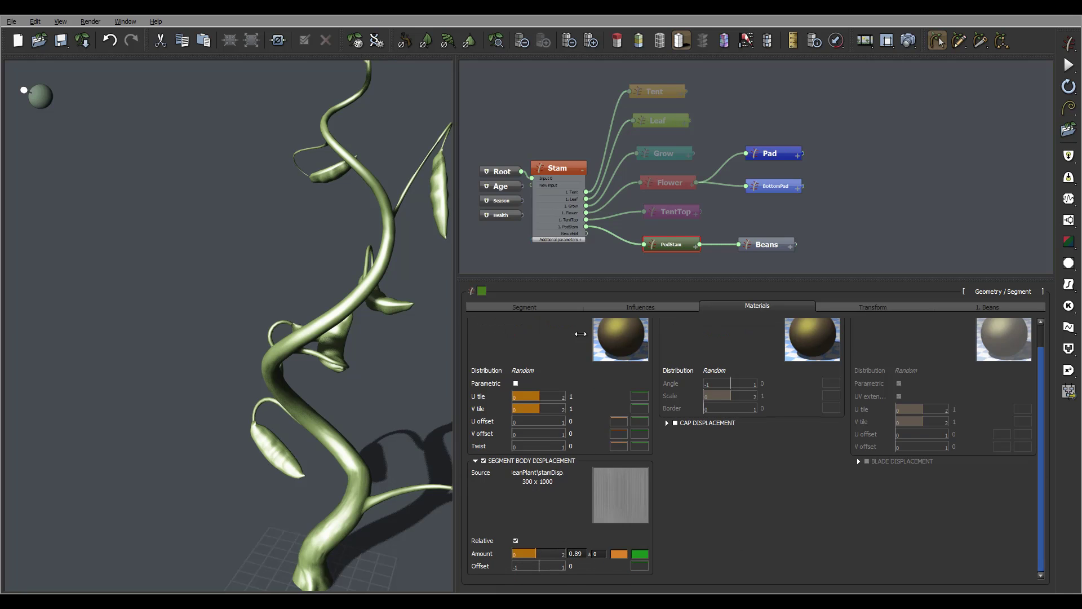
click(278, 40)
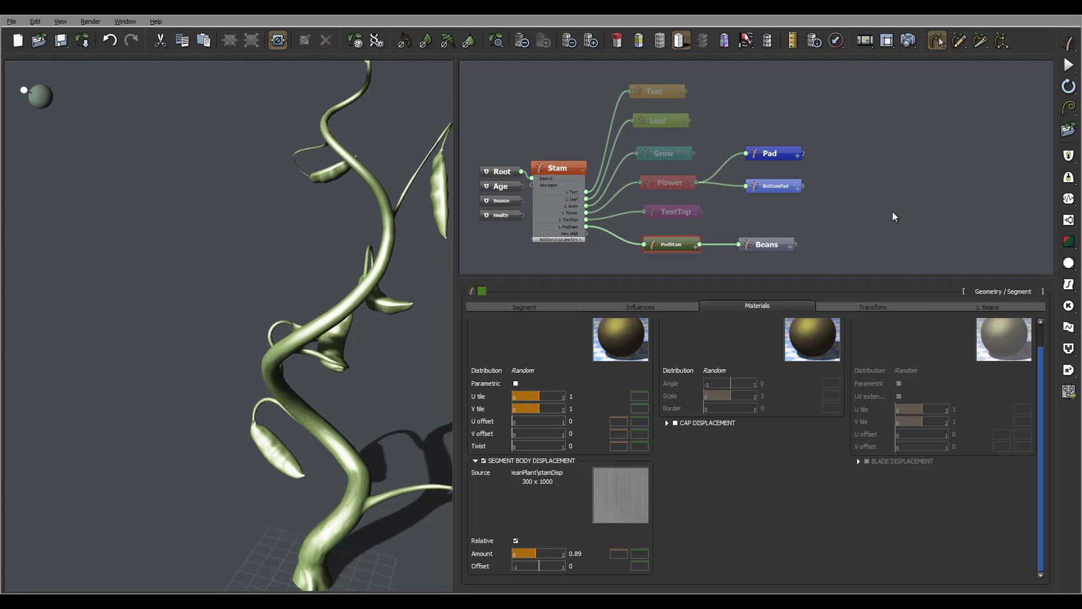
Give TentTop's segment body displacement the stamDisp.jpg map at amount 0.95.
click(678, 212)
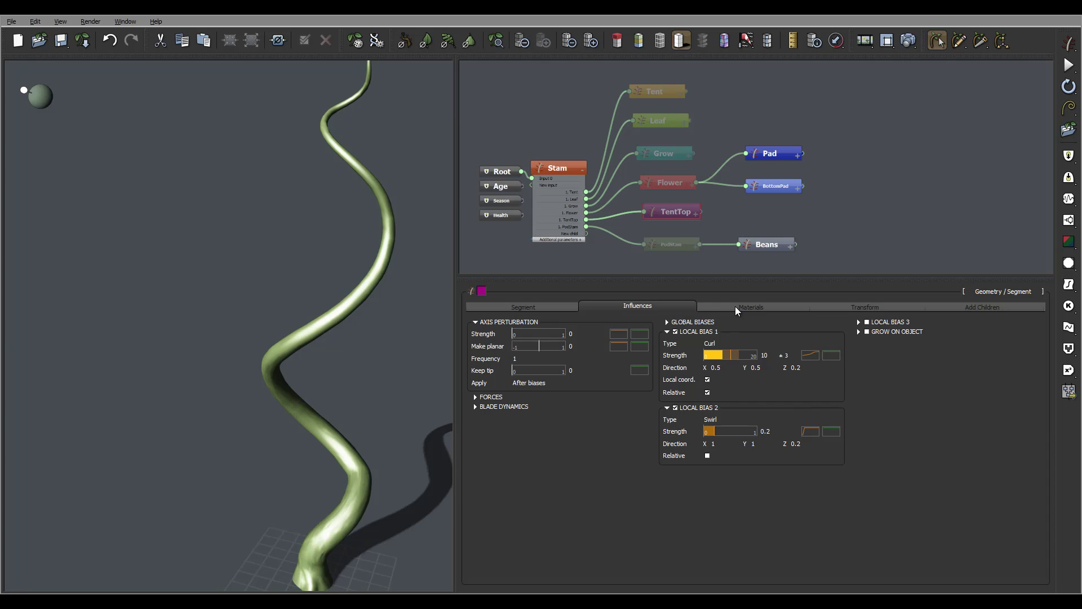
click(763, 307)
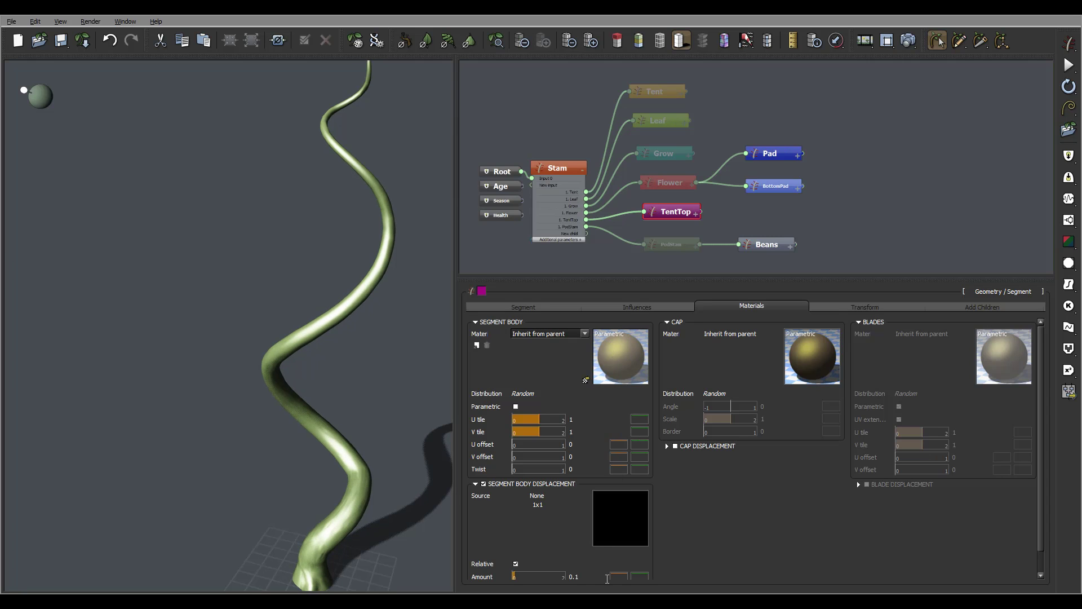
mouse_move(596, 553)
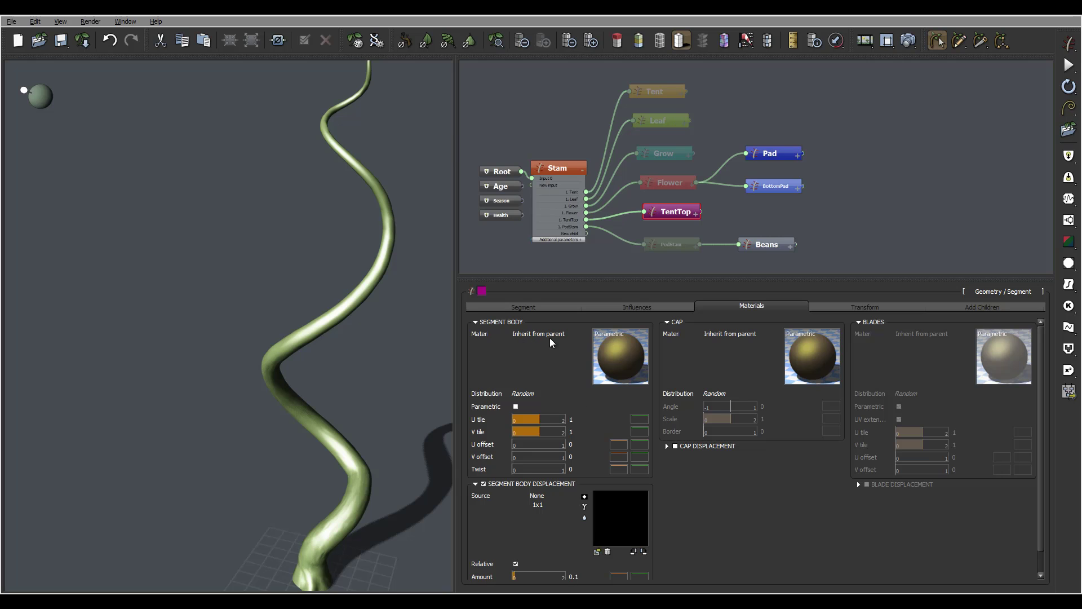
click(617, 542)
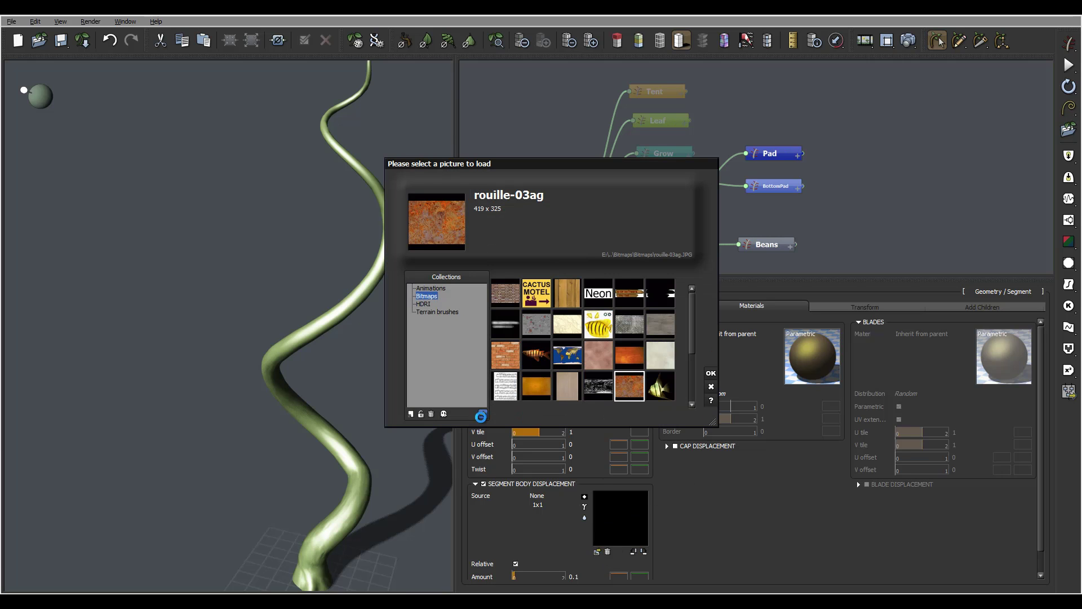
click(483, 417)
scroll(646, 266, down, 2)
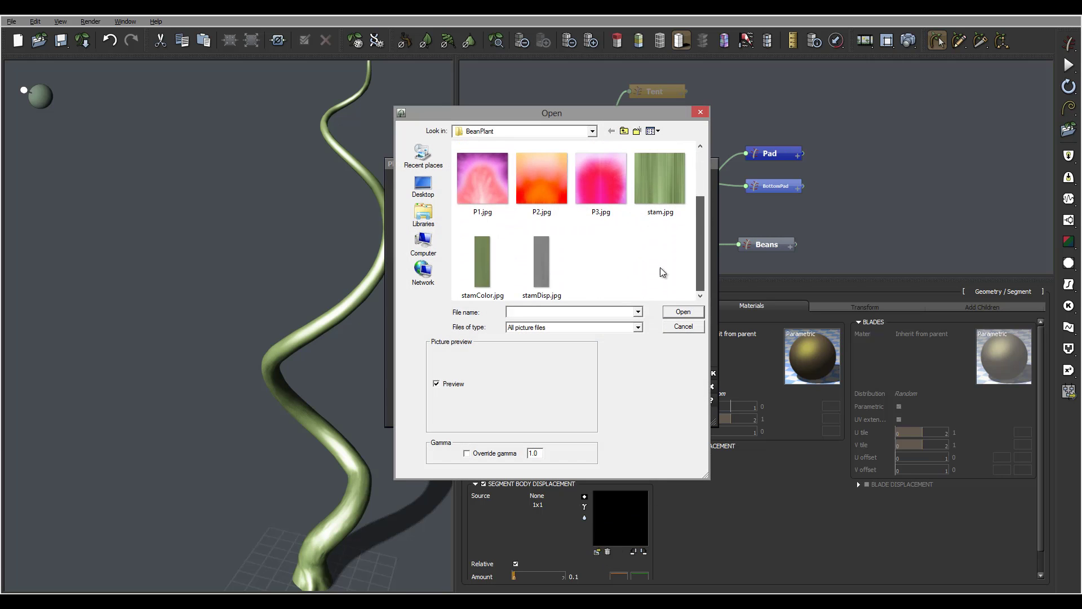
click(564, 290)
key(Return)
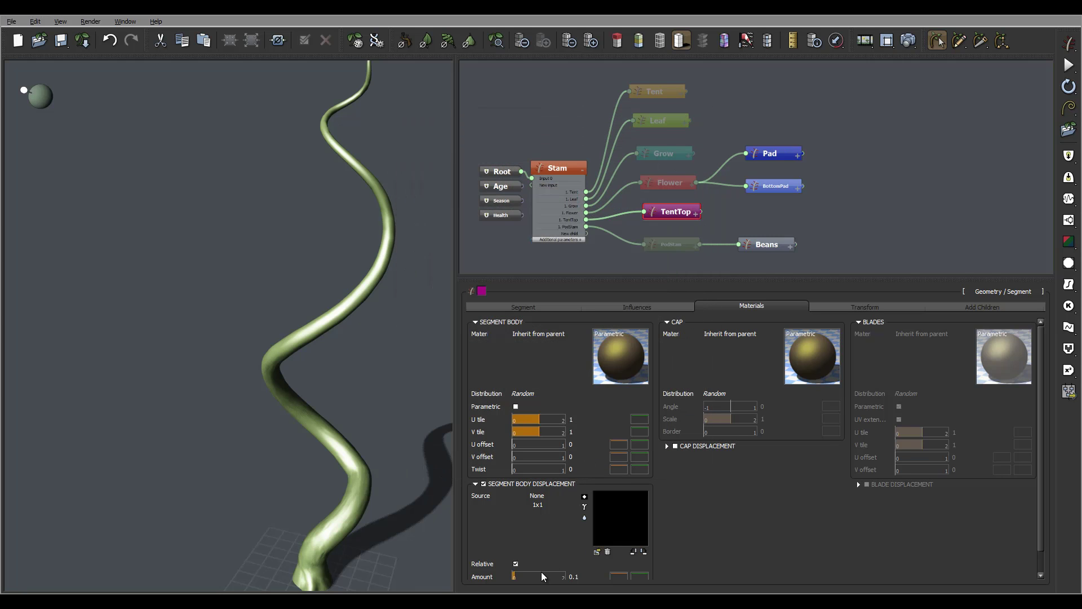
drag(513, 576, 539, 576)
click(621, 350)
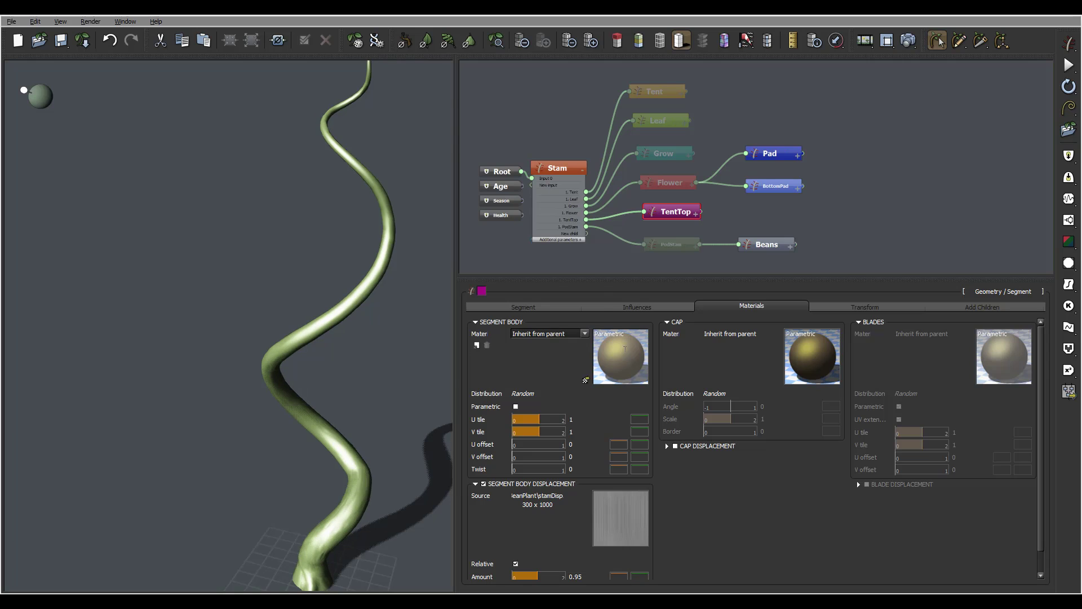
Rename TentTop's segment body material to Stam and assign it instead of inheriting.
click(570, 139)
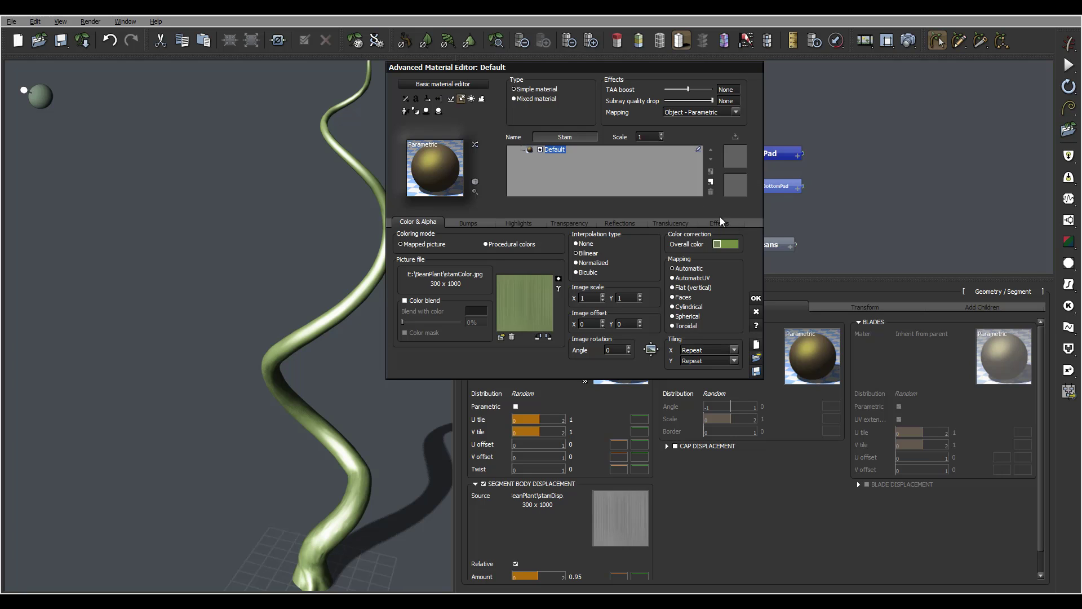
click(755, 298)
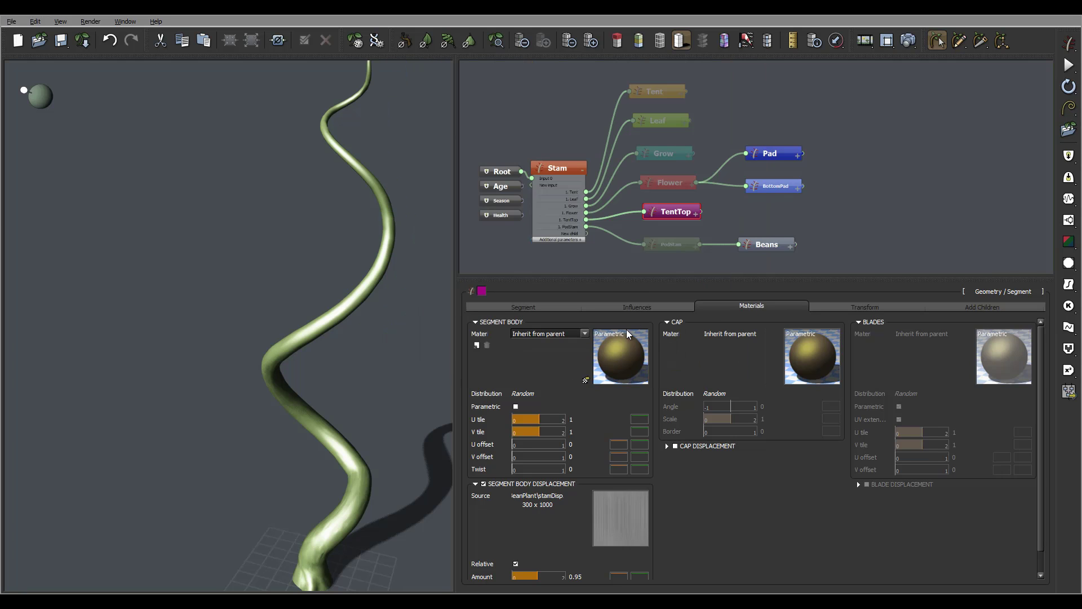
click(585, 334)
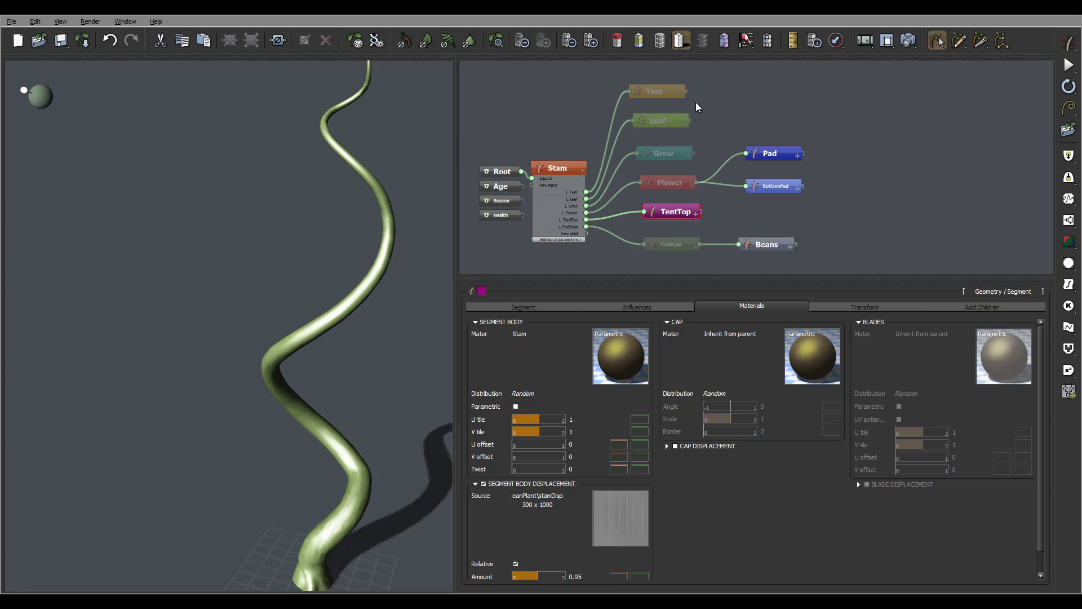
click(278, 40)
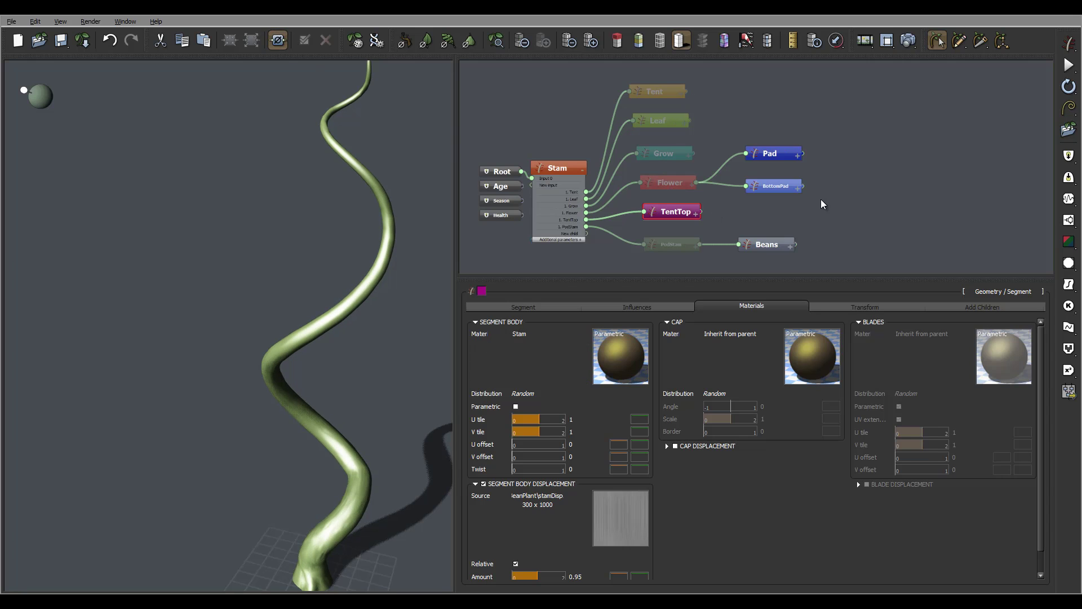